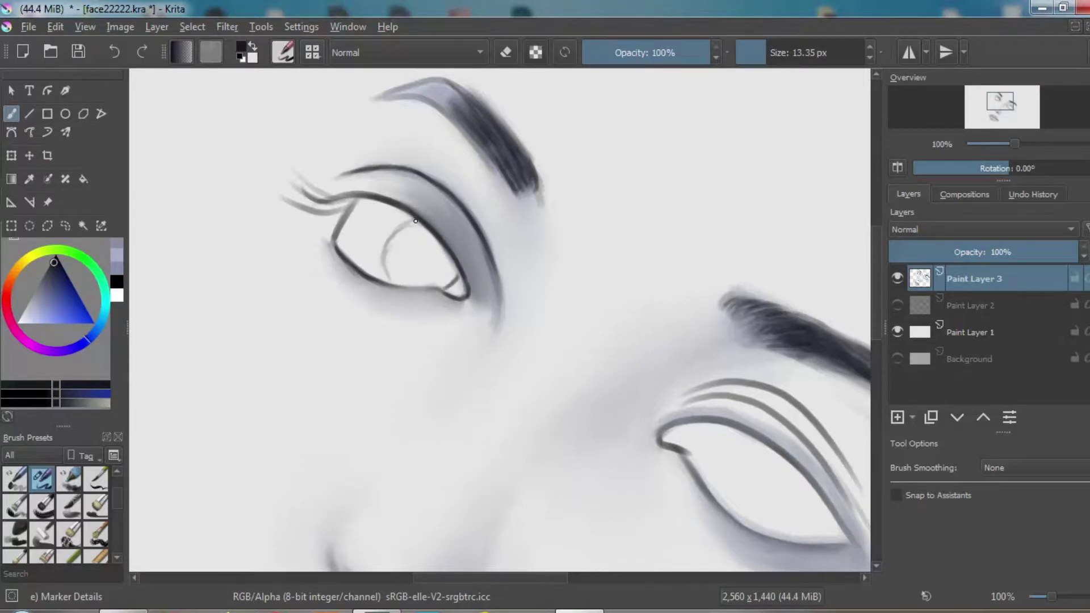
Draw a thin iris curve inside the left eye with the Marker Details brush.
{"action": "mouse_move", "coordinate": [406, 225]}
{"action": "left_mouse_down"}
{"action": "mouse_move", "coordinate": [412, 242]}
{"action": "mouse_move", "coordinate": [417, 222]}
{"action": "left_mouse_up"}
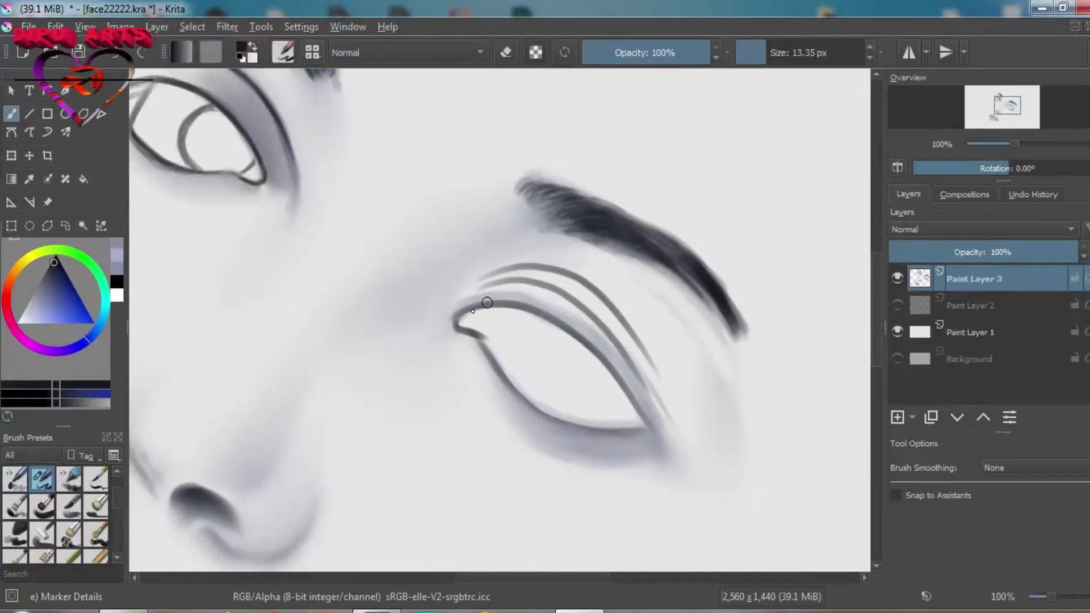
Darken the right eye's upper lid line in black, then blur the middle crease line.
{"action": "left_click", "coordinate": [54, 256]}
{"action": "mouse_move", "coordinate": [469, 311]}
{"action": "left_mouse_down"}
{"action": "mouse_move", "coordinate": [531, 313]}
{"action": "mouse_move", "coordinate": [584, 343]}
{"action": "left_mouse_up"}
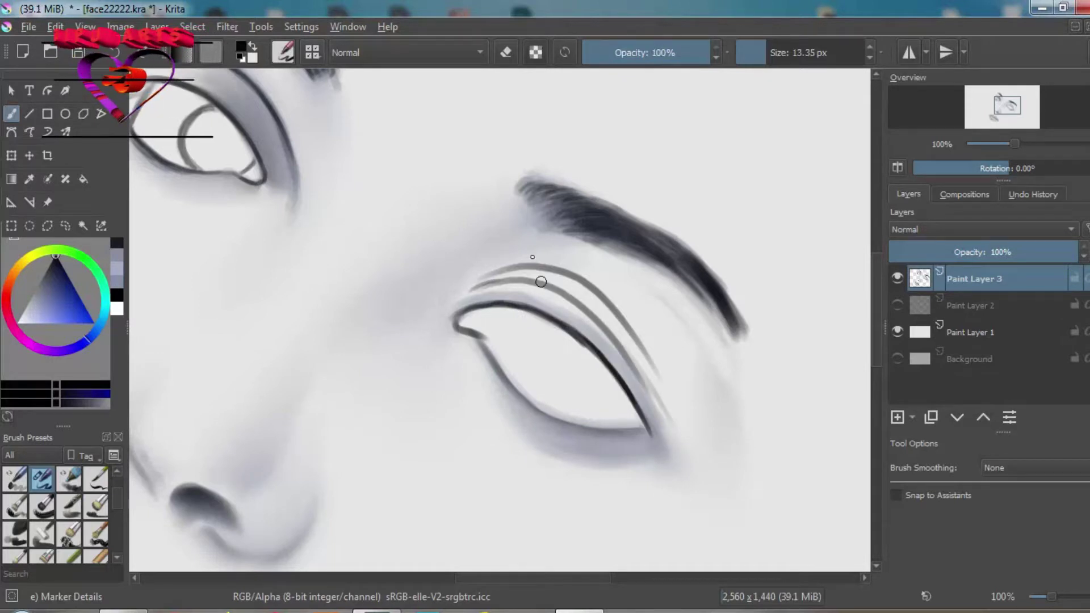
{"action": "left_click", "coordinate": [312, 52]}
{"action": "left_click", "coordinate": [363, 318]}
{"action": "left_click_drag", "start_coordinate": [636, 369], "coordinate": [484, 293]}
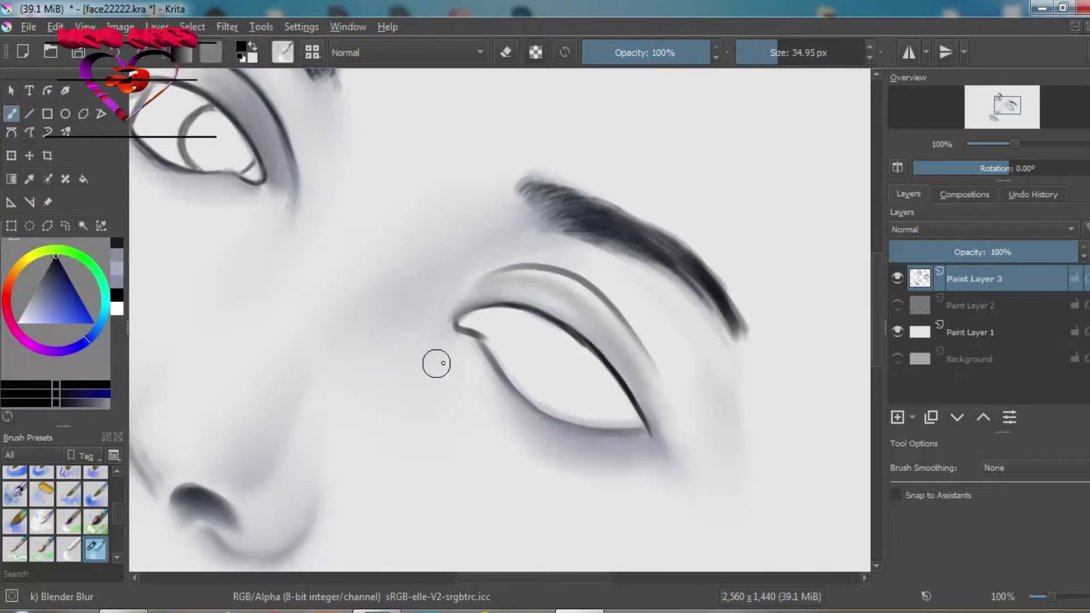
Blur the upper eyelid crease line with the Blender Blur brush.
{"action": "left_click", "coordinate": [312, 52]}
{"action": "left_click", "coordinate": [358, 349]}
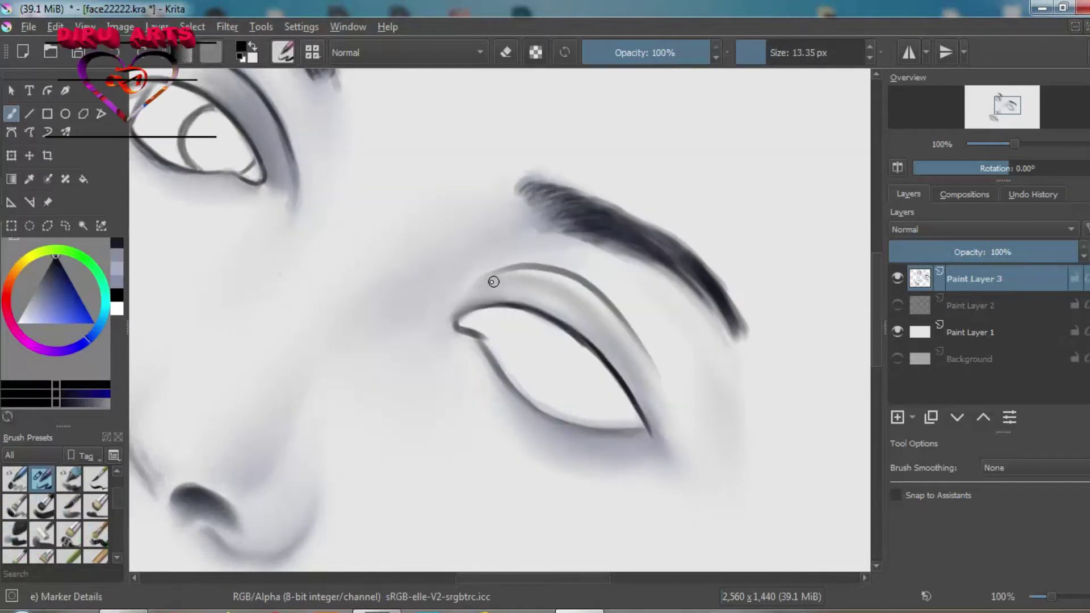
{"action": "left_click", "coordinate": [312, 52]}
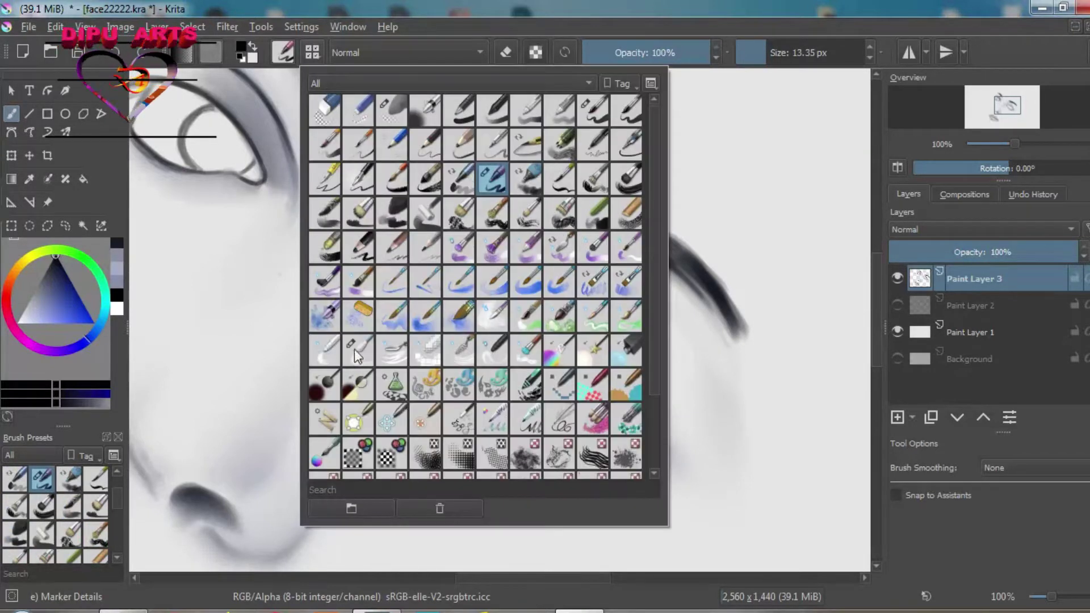
{"action": "left_click", "coordinate": [377, 311]}
{"action": "left_click_drag", "start_coordinate": [641, 350], "coordinate": [491, 264]}
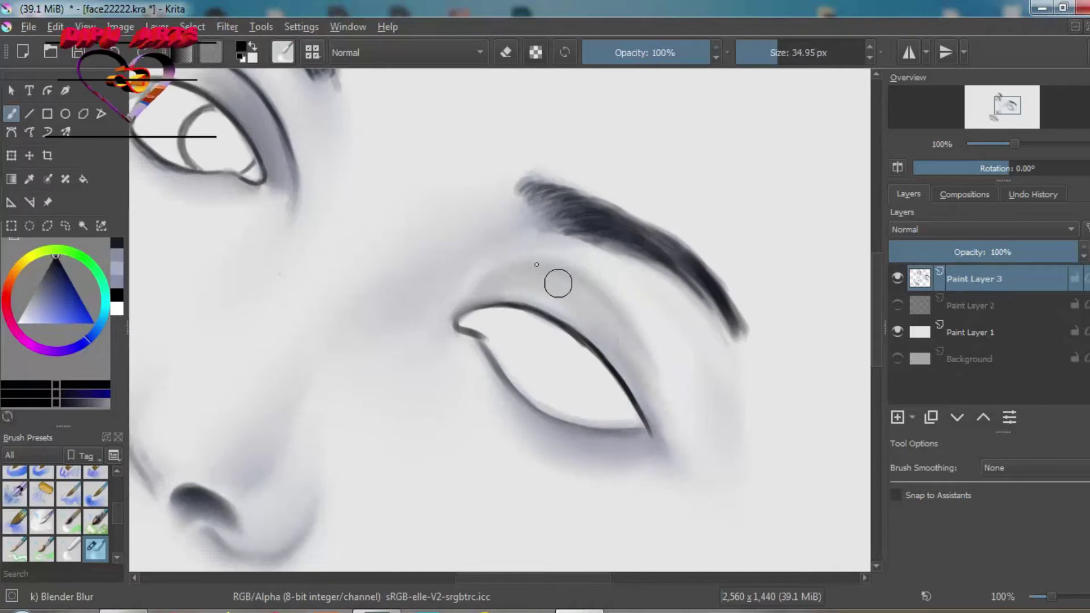
Redraw a thin crease line above the eyelid with Marker Details, extending it to the outer corner.
{"action": "left_click", "coordinate": [312, 52]}
{"action": "left_click", "coordinate": [328, 101]}
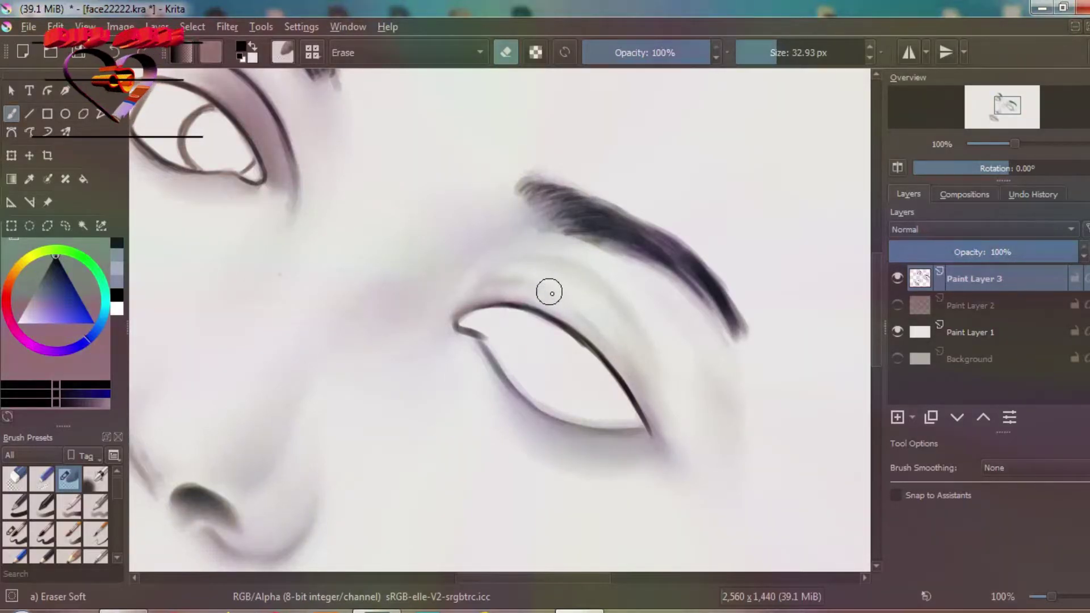
{"action": "key", "text": "F6"}
{"action": "left_click", "coordinate": [497, 263]}
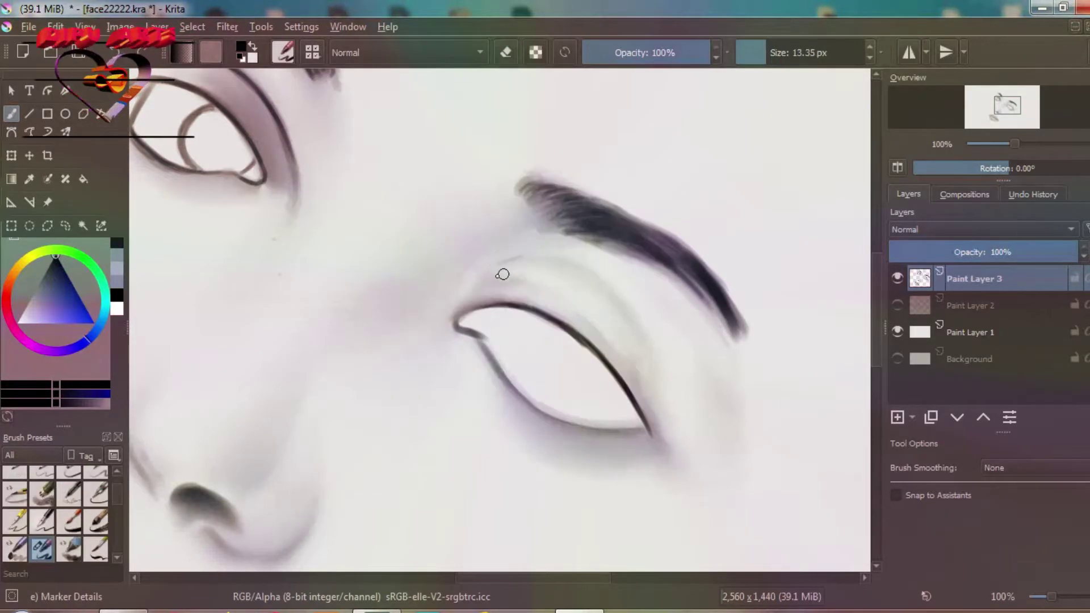
{"action": "left_click_drag", "start_coordinate": [482, 284], "coordinate": [585, 287]}
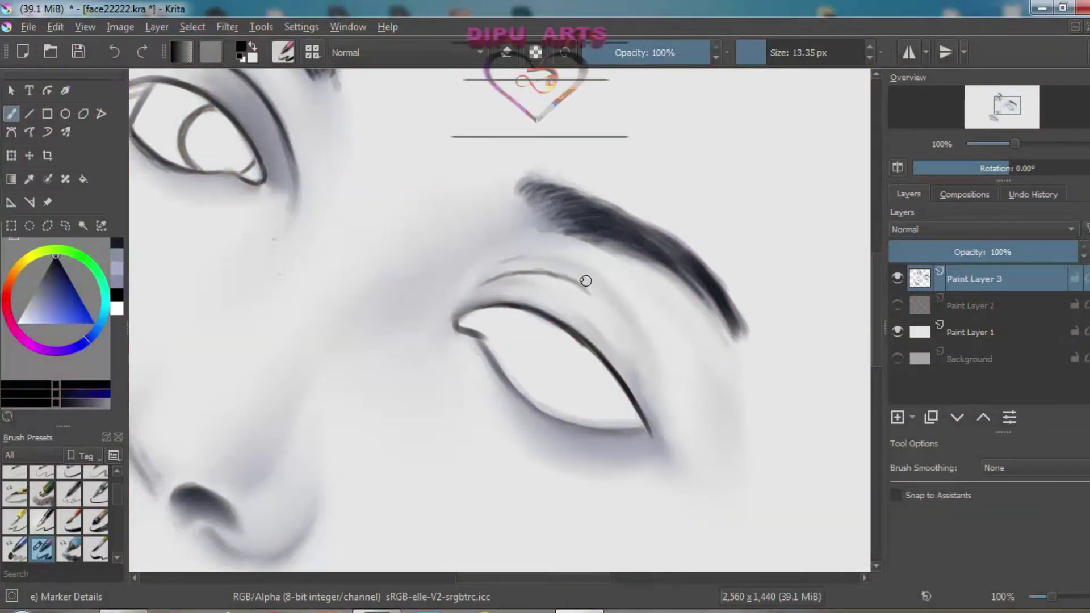
{"action": "left_click_drag", "start_coordinate": [530, 265], "coordinate": [639, 349]}
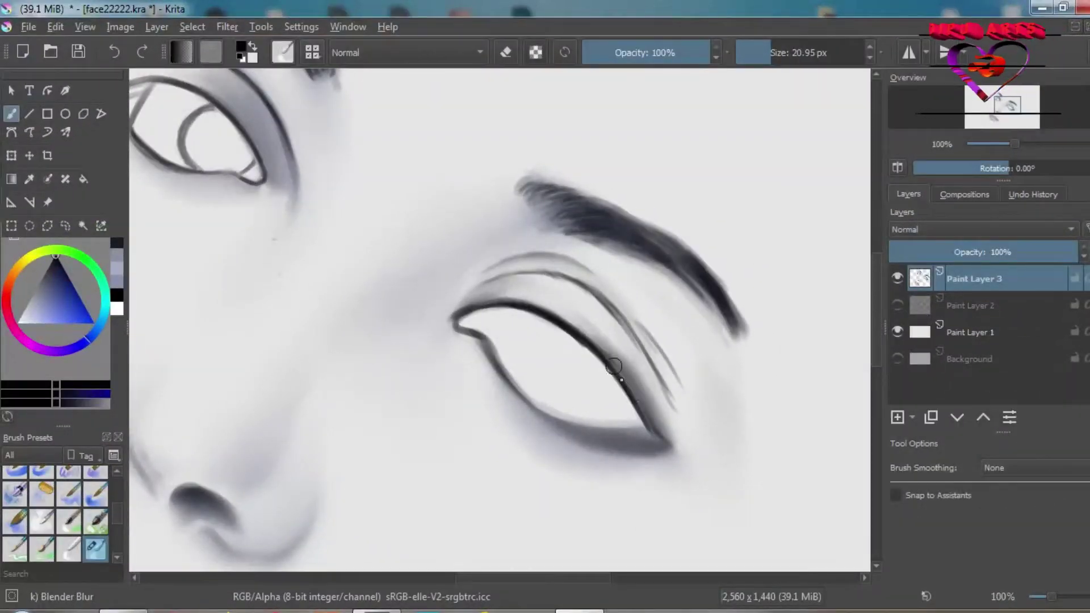
Sketch and darken the iris outline inside the right eye with Marker Details.
{"action": "left_click", "coordinate": [282, 53]}
{"action": "left_click", "coordinate": [397, 142]}
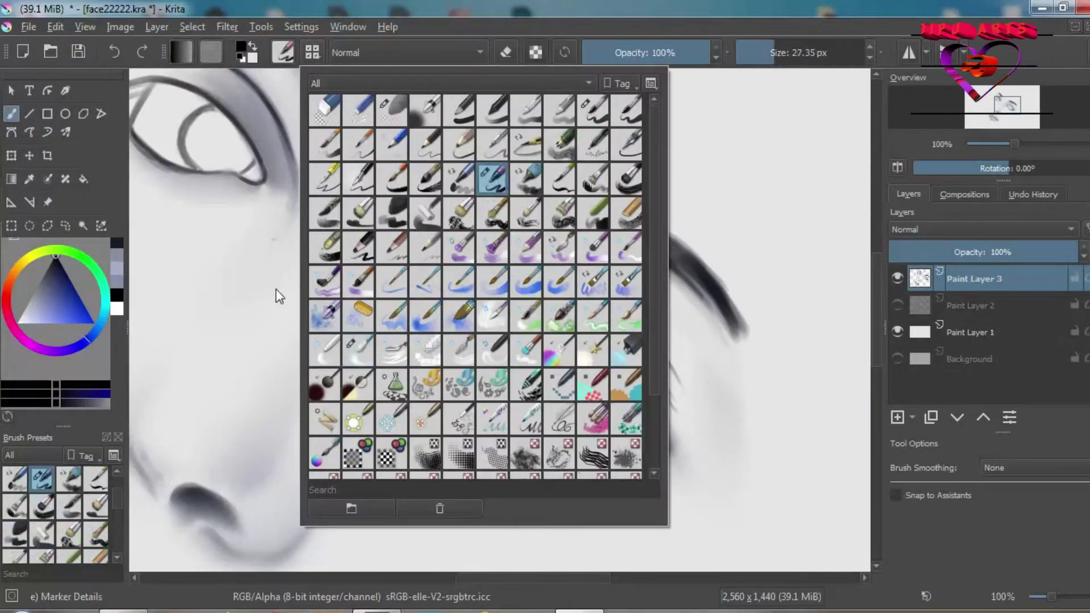
{"action": "left_click_drag", "start_coordinate": [575, 342], "coordinate": [539, 387]}
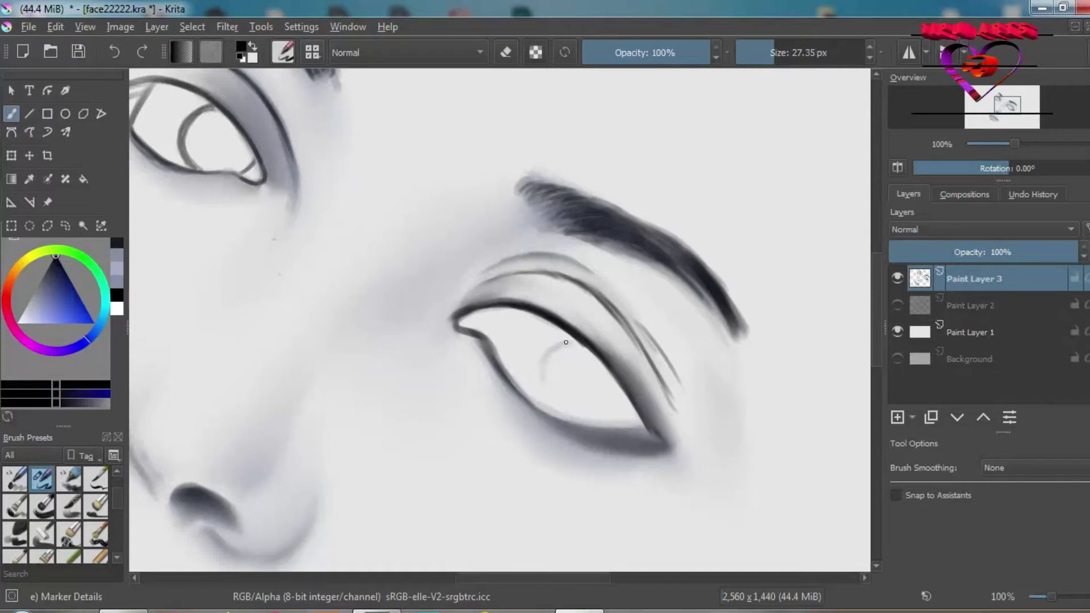
{"action": "left_click_drag", "start_coordinate": [574, 342], "coordinate": [538, 388]}
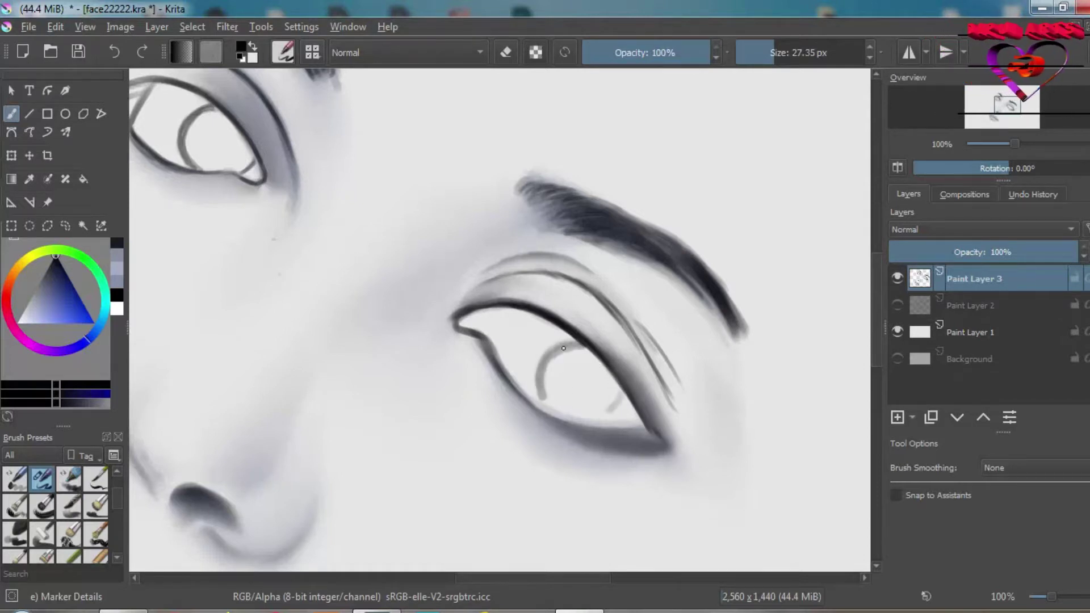
{"action": "left_click_drag", "start_coordinate": [633, 379], "coordinate": [592, 417]}
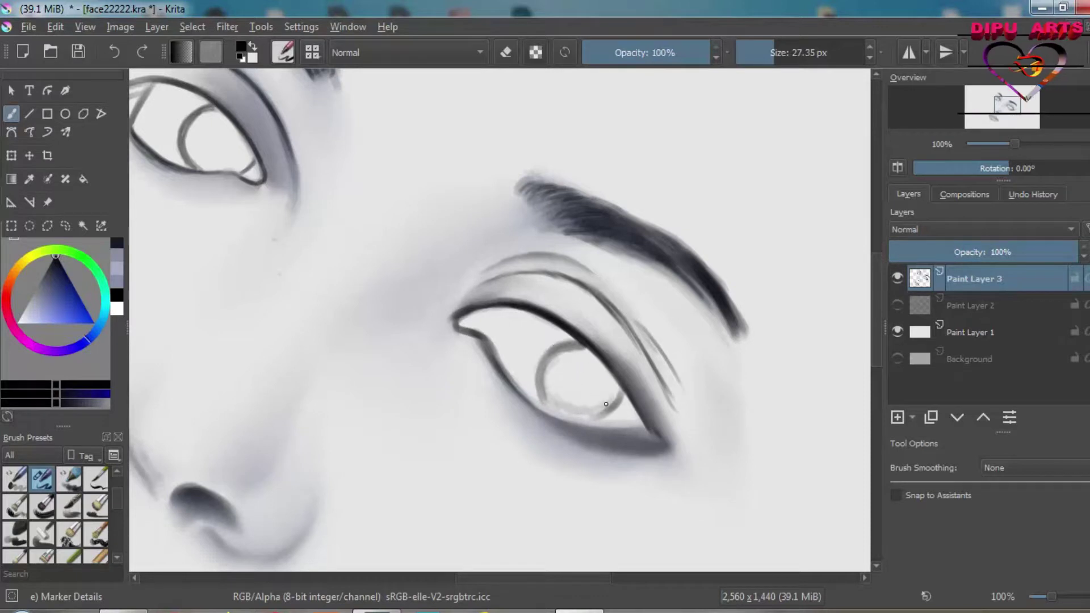
{"action": "mouse_move", "coordinate": [619, 387]}
{"action": "left_mouse_down"}
{"action": "mouse_move", "coordinate": [584, 414]}
{"action": "mouse_move", "coordinate": [558, 392]}
{"action": "mouse_move", "coordinate": [593, 363]}
{"action": "mouse_move", "coordinate": [567, 411]}
{"action": "left_mouse_up"}
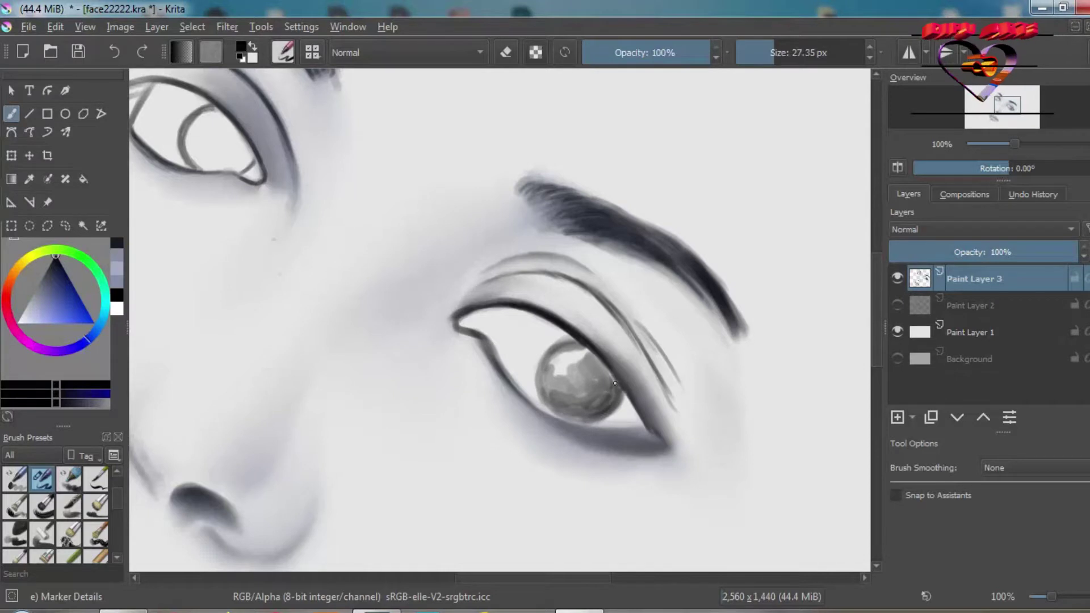
Paint a dark blue-grey iris with highlights into the left eye, then zoom out.
{"action": "left_click", "coordinate": [614, 383], "text": "ctrl"}
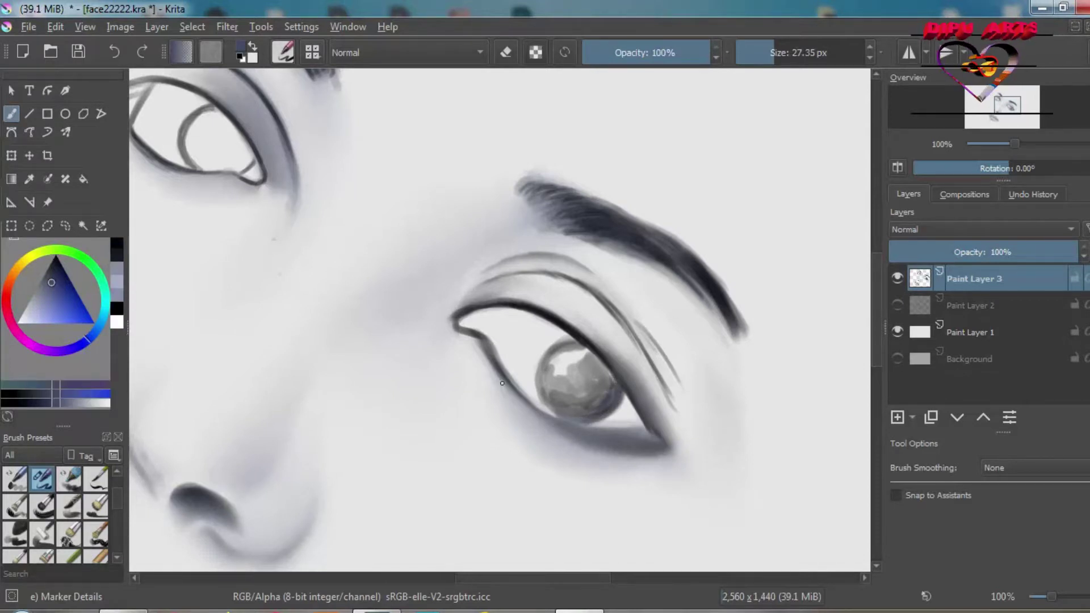
{"action": "mouse_move", "coordinate": [219, 151]}
{"action": "left_mouse_down"}
{"action": "mouse_move", "coordinate": [204, 136]}
{"action": "mouse_move", "coordinate": [215, 159]}
{"action": "left_mouse_up"}
{"action": "left_click_drag", "start_coordinate": [204, 119], "coordinate": [192, 155]}
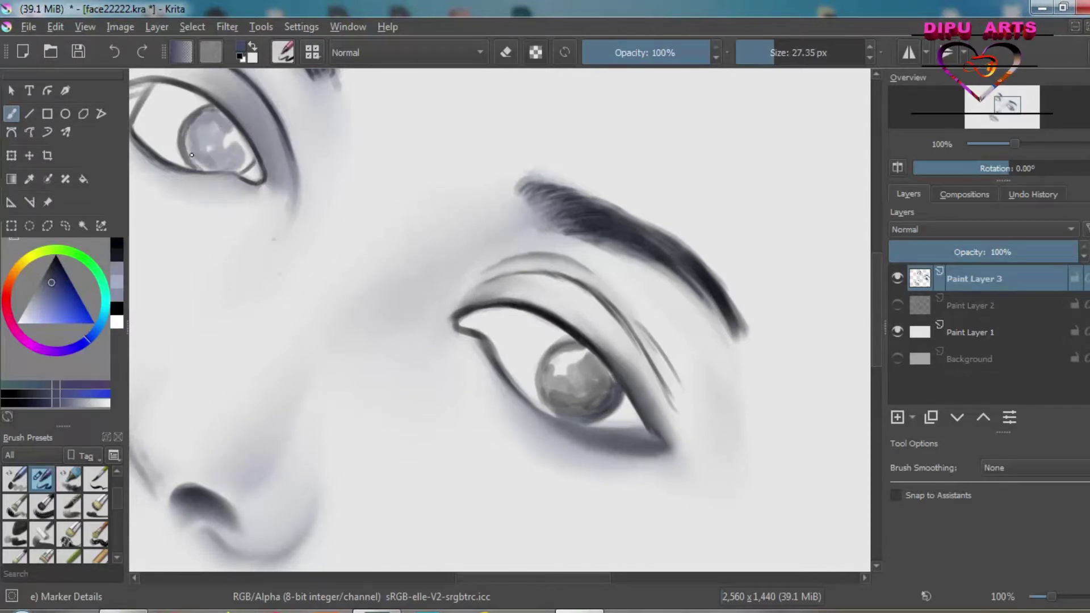
{"action": "key", "text": "F6"}
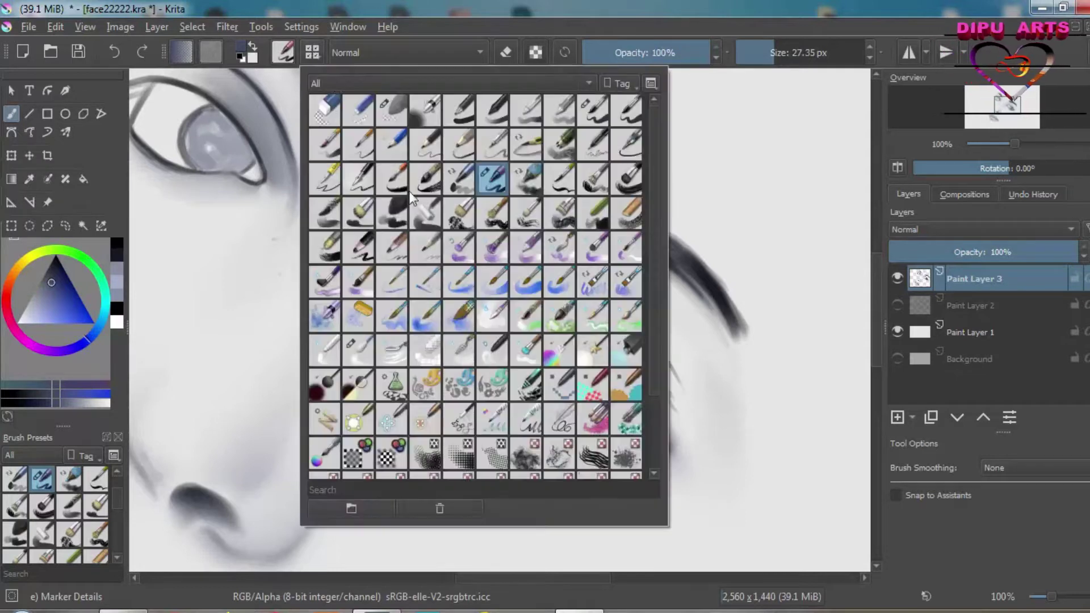
{"action": "left_click", "coordinate": [417, 208]}
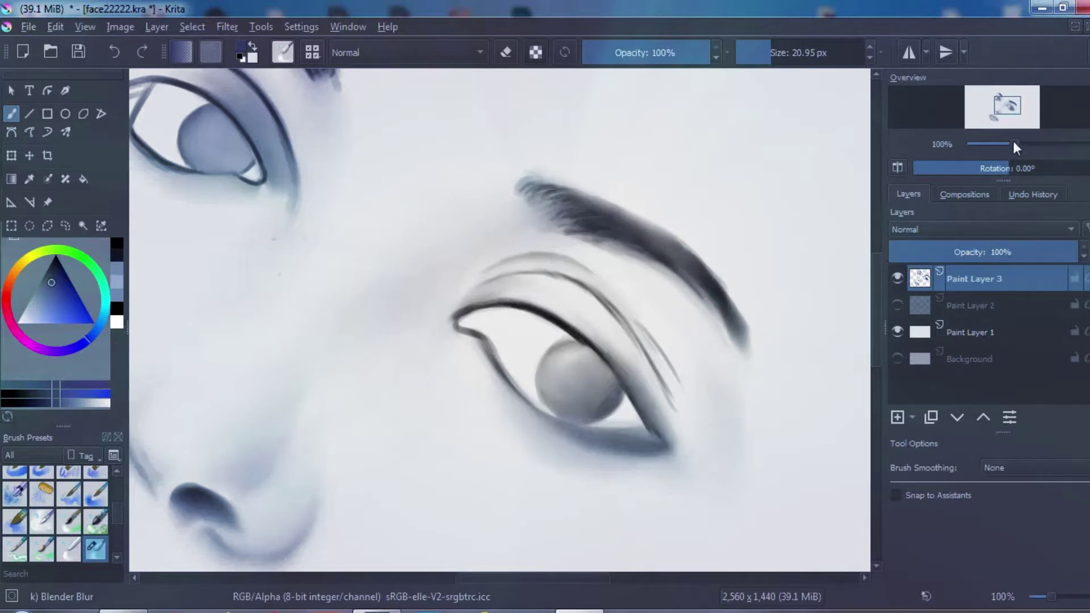
{"action": "left_click_drag", "start_coordinate": [1014, 145], "coordinate": [996, 104]}
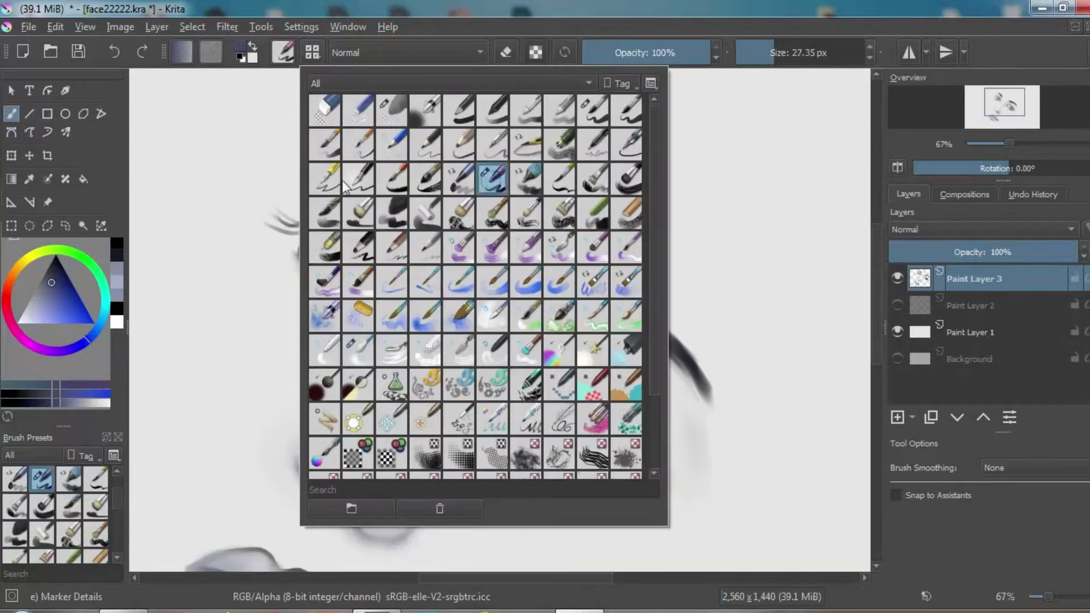
Darken the left eye's outline and enlarge the iris pupil in dark blue.
{"action": "key", "text": "Escape"}
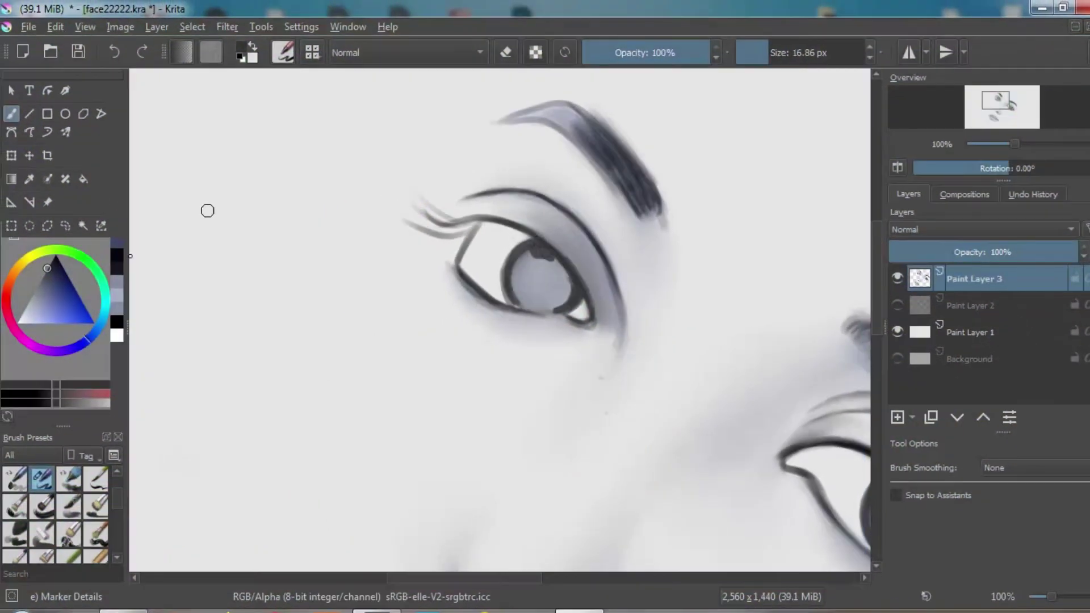
{"action": "left_click", "coordinate": [466, 273], "text": "ctrl"}
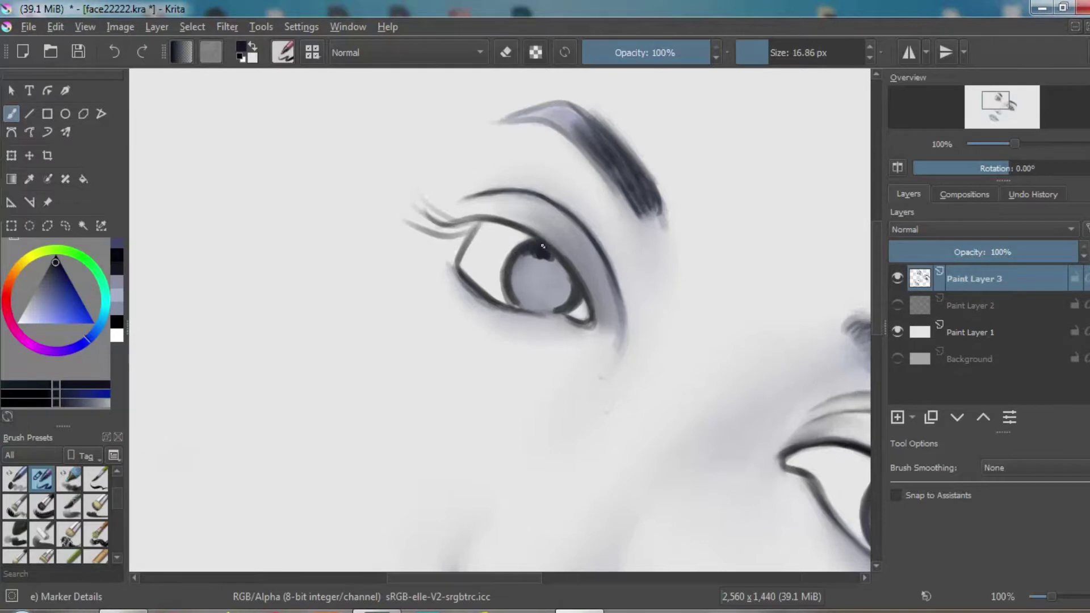
{"action": "left_click_drag", "start_coordinate": [563, 266], "coordinate": [579, 288]}
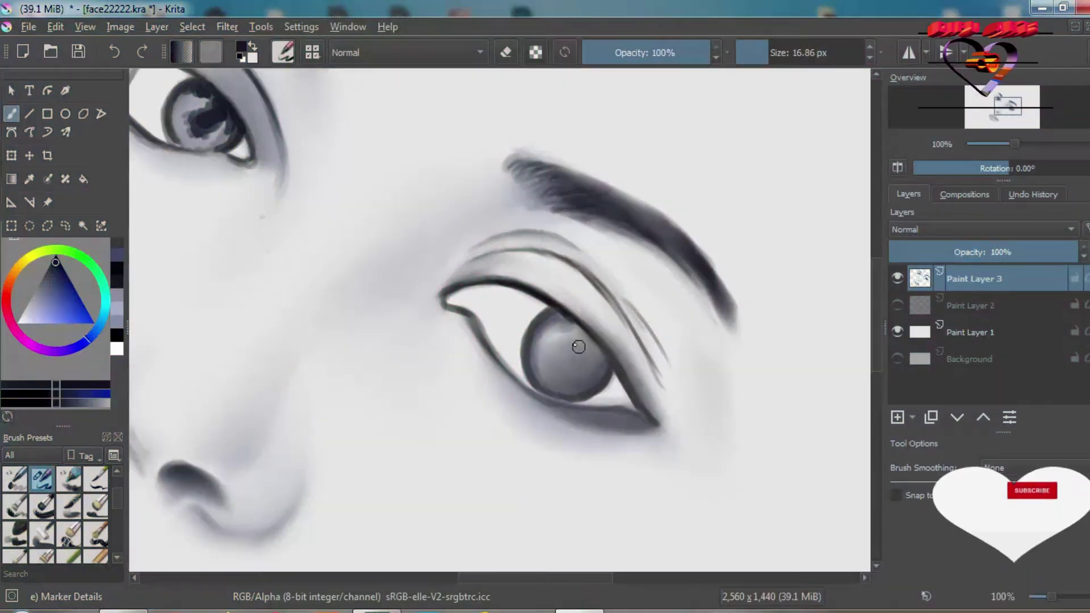
{"action": "mouse_move", "coordinate": [567, 349]}
{"action": "left_mouse_down"}
{"action": "mouse_move", "coordinate": [577, 341]}
{"action": "mouse_move", "coordinate": [560, 352]}
{"action": "mouse_move", "coordinate": [613, 367]}
{"action": "left_mouse_up"}
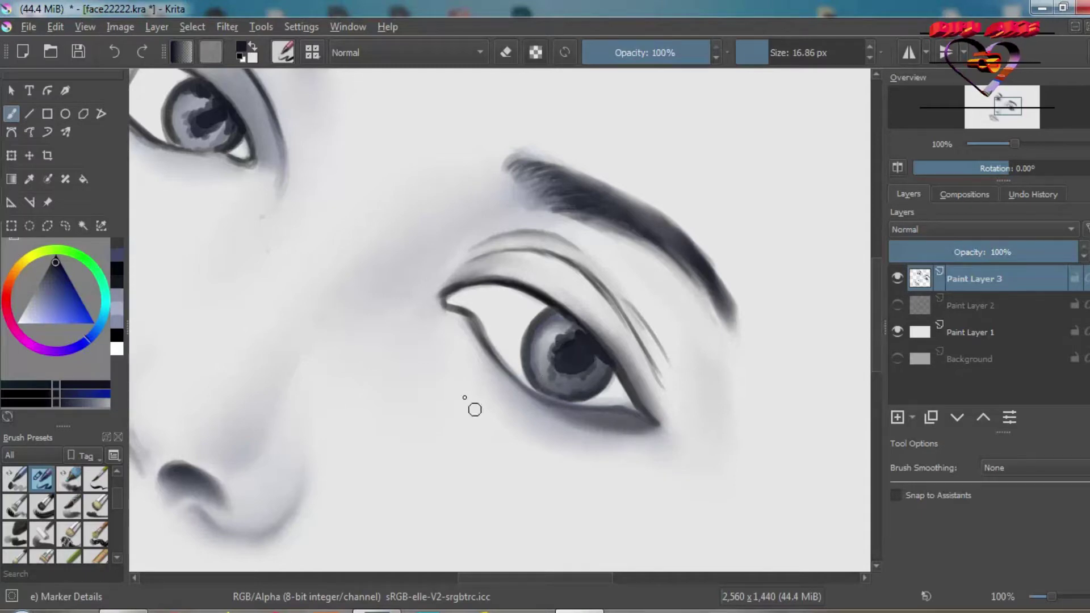
Smooth the pupil into the iris with Blender Blur and zoom out to the whole face.
{"action": "key", "text": "F6"}
{"action": "left_click", "coordinate": [336, 242]}
{"action": "left_click_drag", "start_coordinate": [558, 333], "coordinate": [573, 358]}
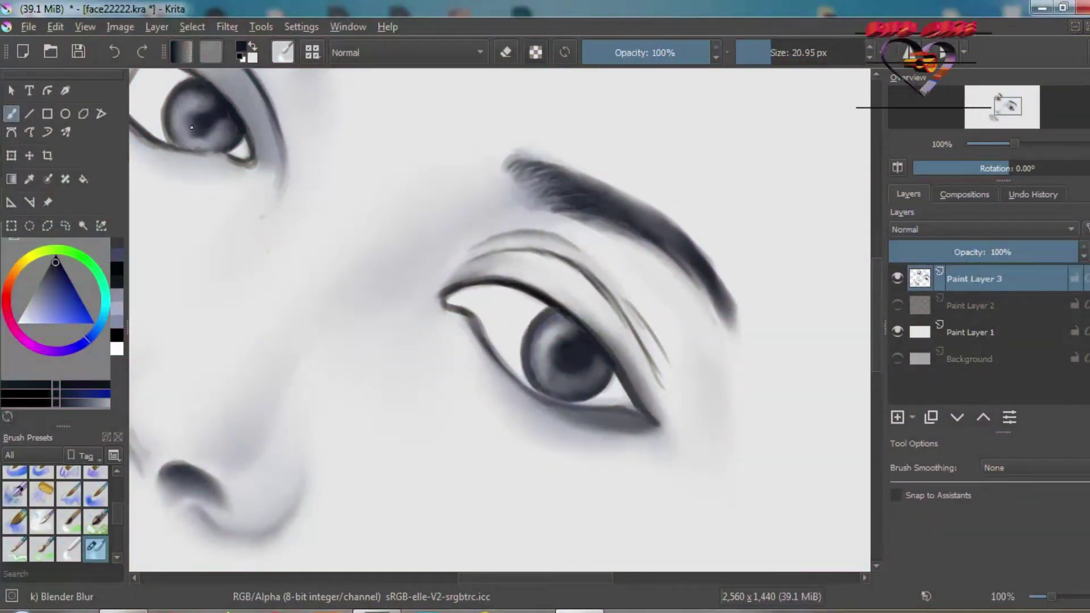
{"action": "mouse_move", "coordinate": [1014, 144]}
{"action": "left_mouse_down"}
{"action": "mouse_move", "coordinate": [973, 147]}
{"action": "mouse_move", "coordinate": [1008, 144]}
{"action": "left_mouse_up"}
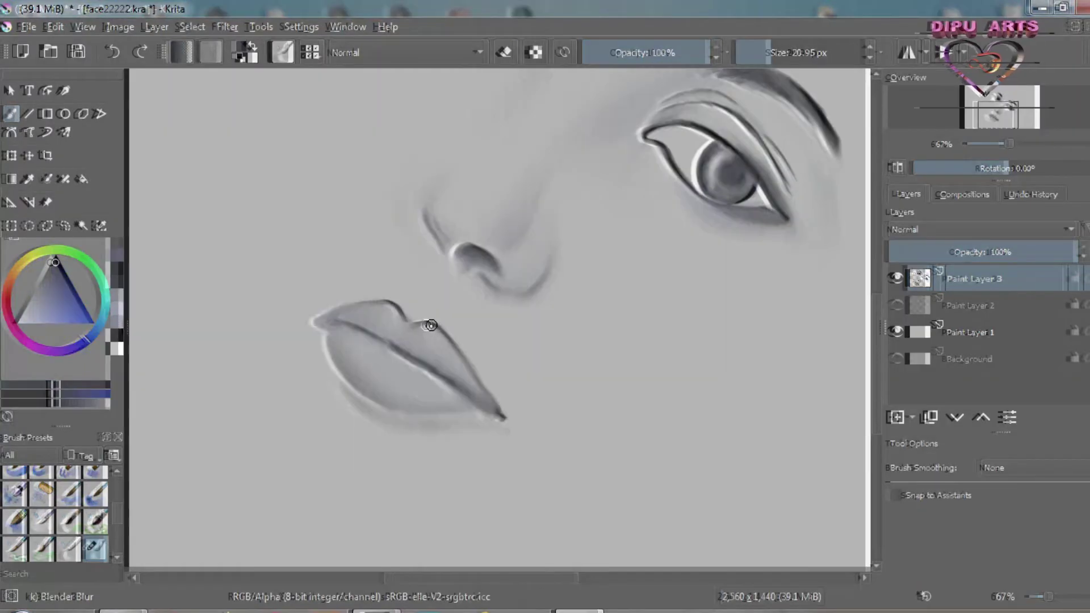
Darken the line between the lips with Marker Details, undoing stray left-side strokes.
{"action": "key", "text": "F6"}
{"action": "left_click", "coordinate": [455, 192]}
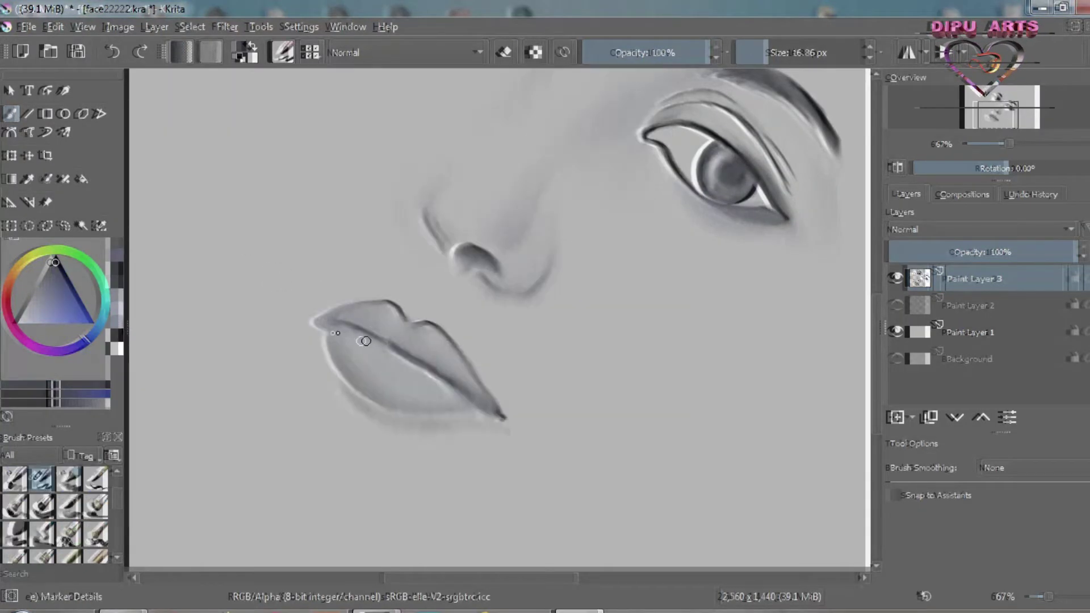
{"action": "left_click_drag", "start_coordinate": [354, 328], "coordinate": [410, 361]}
{"action": "left_click_drag", "start_coordinate": [318, 314], "coordinate": [349, 329]}
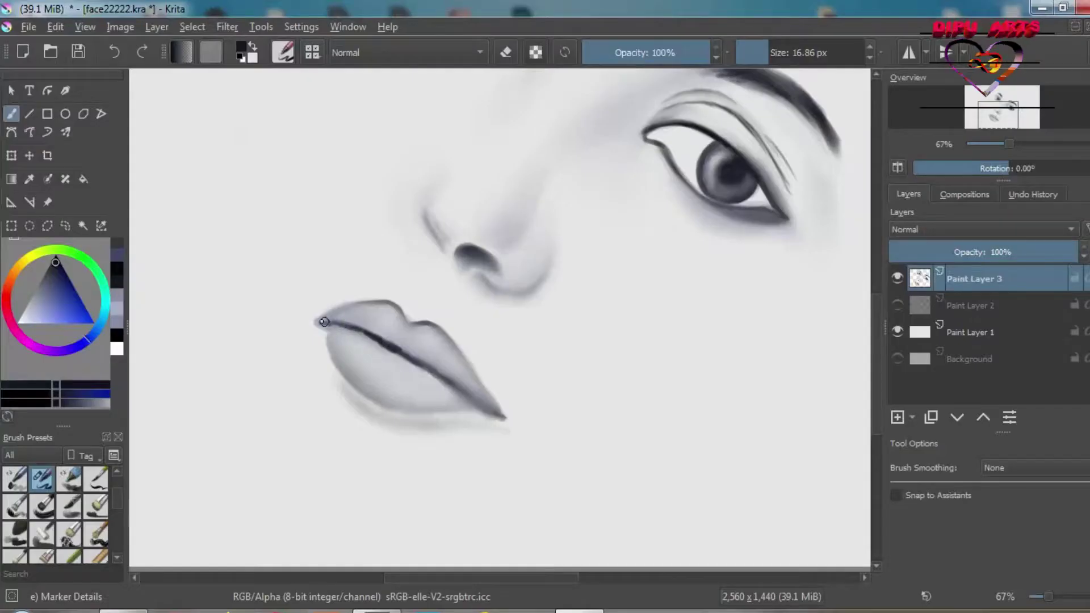
{"action": "left_click", "coordinate": [114, 52]}
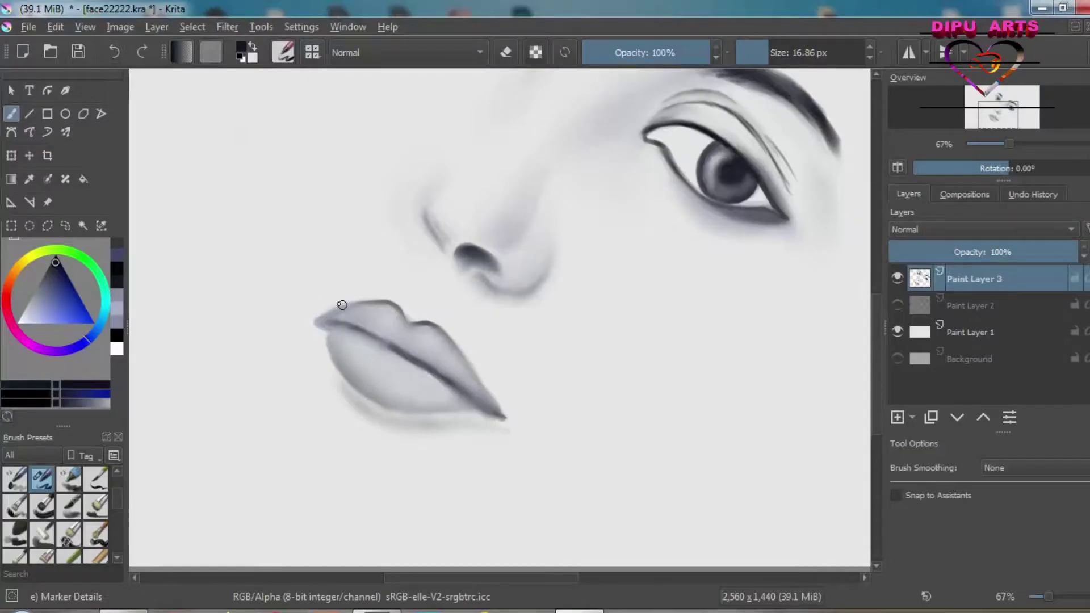
{"action": "left_click_drag", "start_coordinate": [318, 321], "coordinate": [366, 332]}
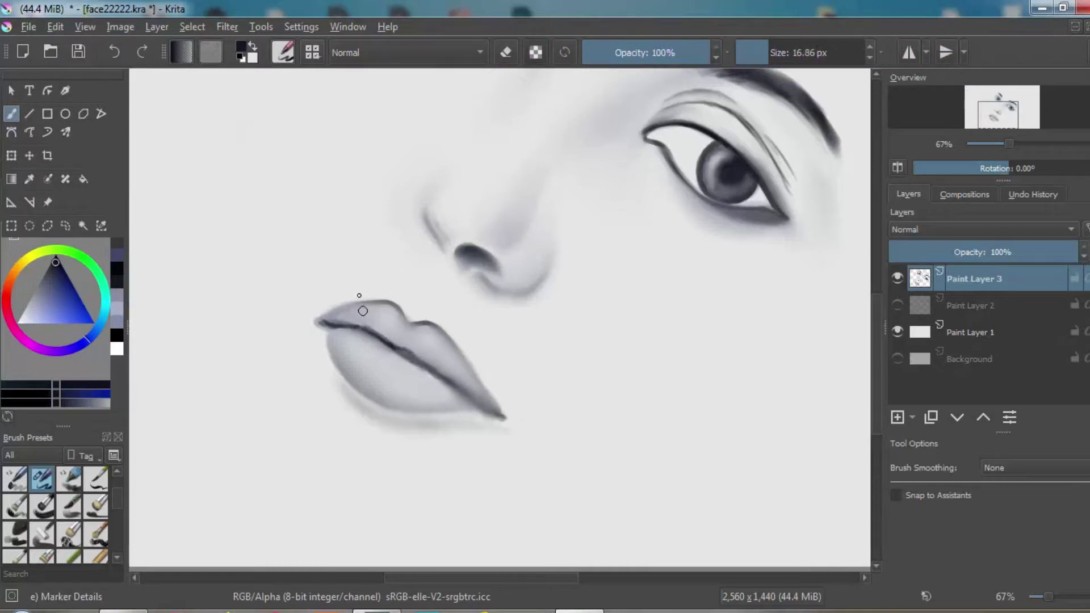
{"action": "key", "text": "ctrl+z"}
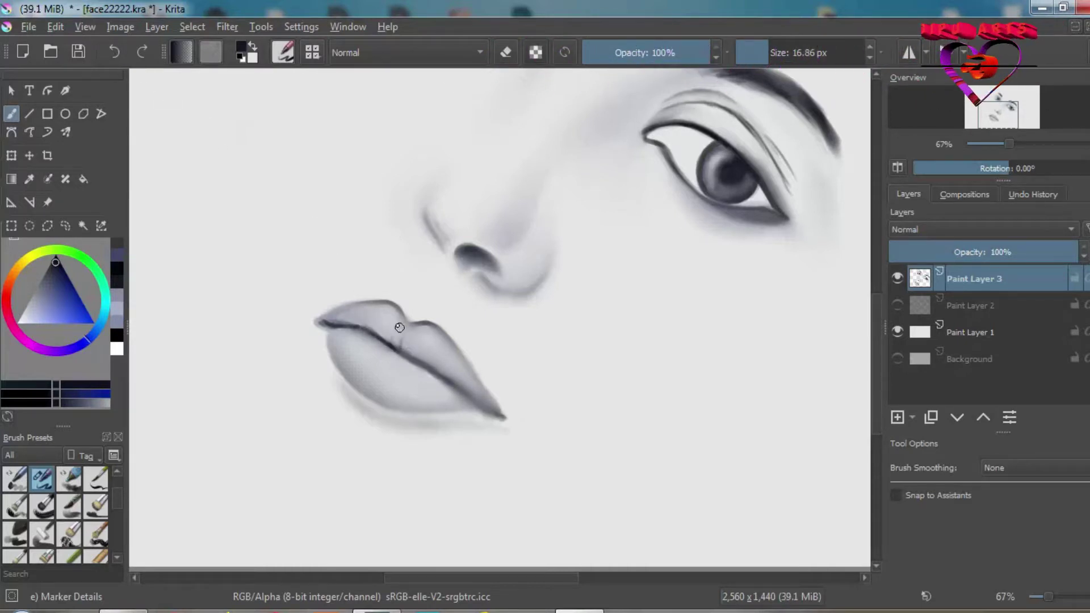
Reinforce the lip line toward the corner and darken the nostril at about 15 px.
{"action": "left_click_drag", "start_coordinate": [415, 348], "coordinate": [491, 418]}
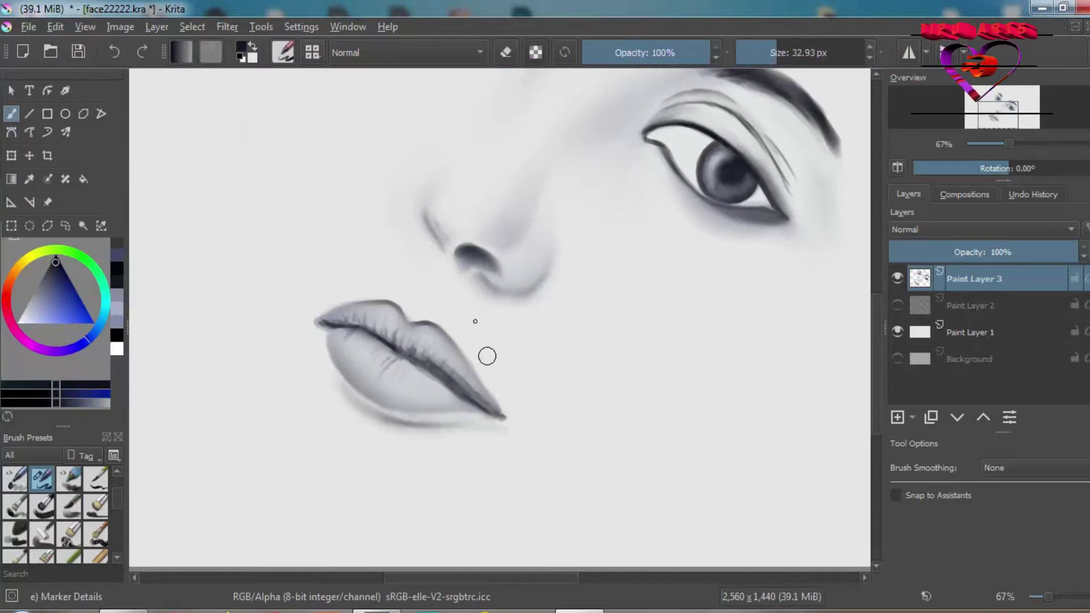
{"action": "left_click", "coordinate": [773, 50]}
{"action": "left_click_drag", "start_coordinate": [773, 50], "coordinate": [766, 50]}
{"action": "left_click_drag", "start_coordinate": [469, 250], "coordinate": [498, 271]}
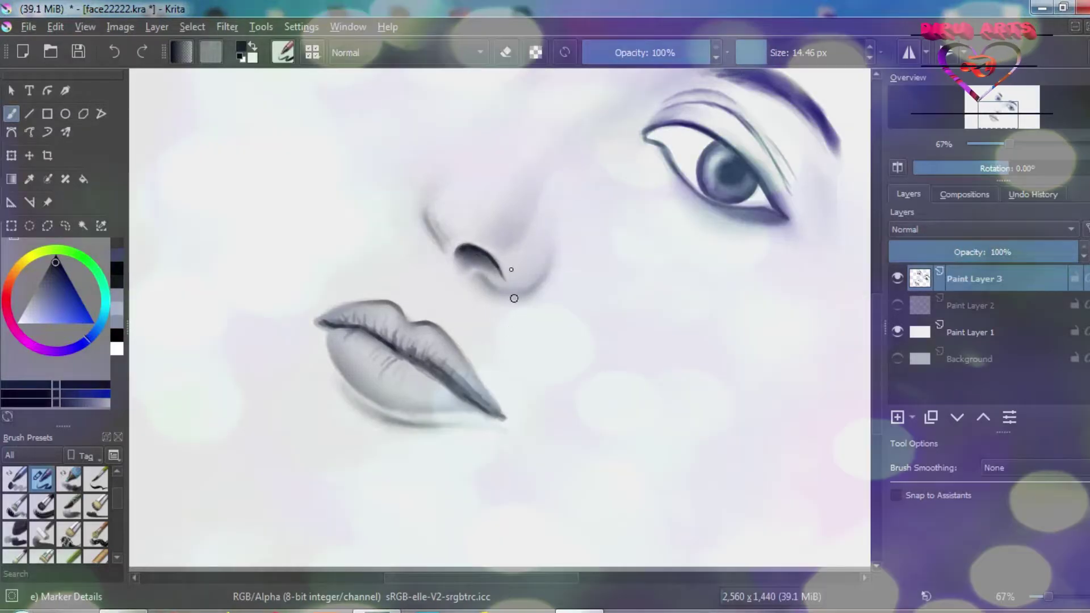
{"action": "scroll", "coordinate": [408, 363], "scroll_direction": "up", "scroll_amount": 3}
{"action": "scroll", "coordinate": [408, 318], "scroll_direction": "up", "scroll_amount": 3}
Blend the lip shading with an enlarged Blender Blur brush.
{"action": "left_click", "coordinate": [283, 52]}
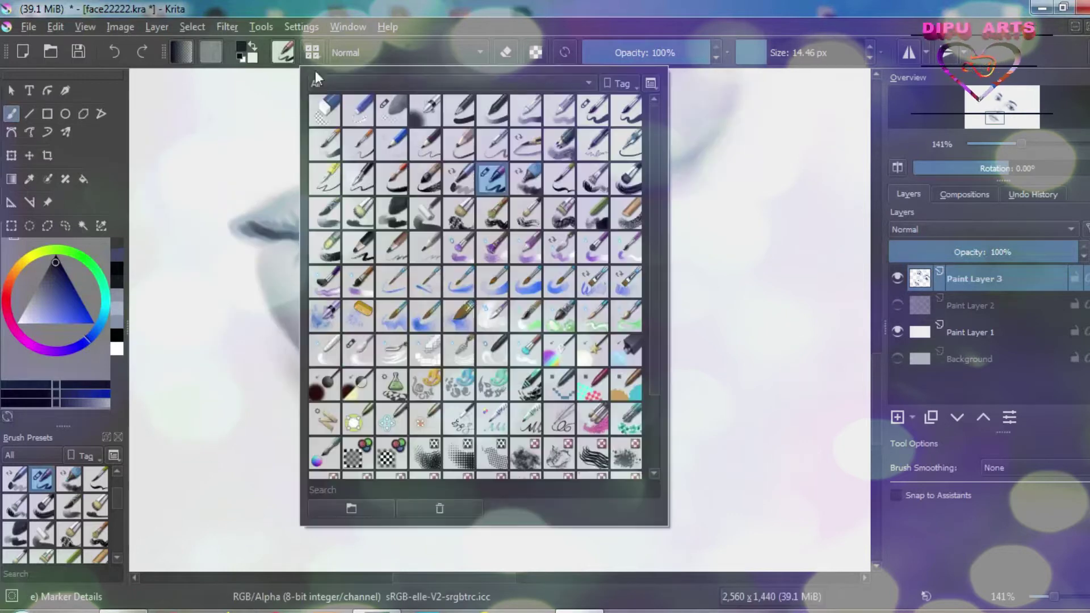
{"action": "left_click", "coordinate": [397, 340]}
{"action": "key", "text": "bracketright"}
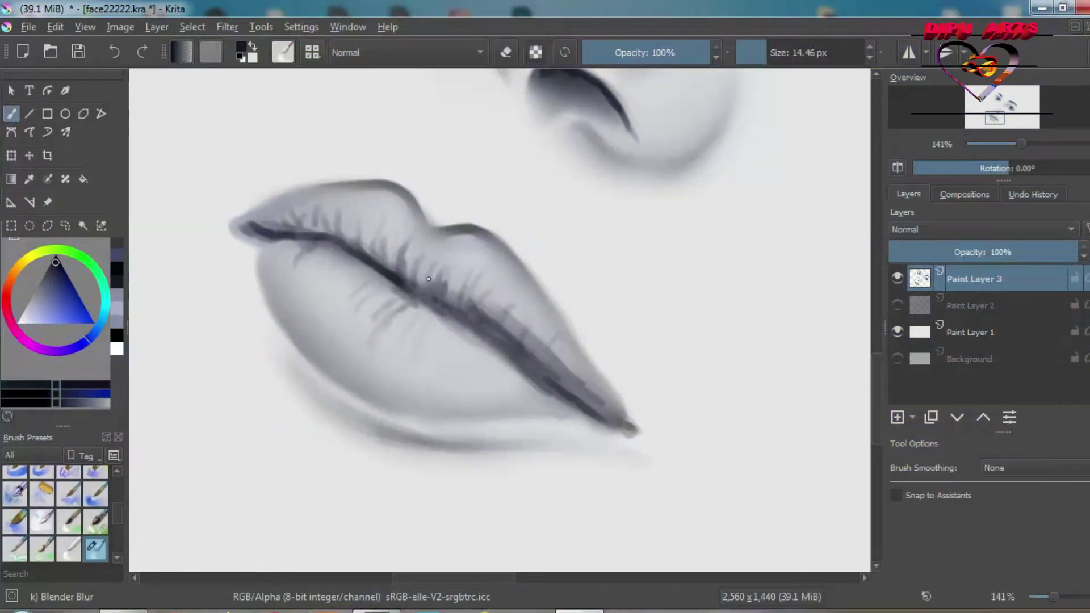
{"action": "left_click_drag", "start_coordinate": [576, 388], "coordinate": [625, 424]}
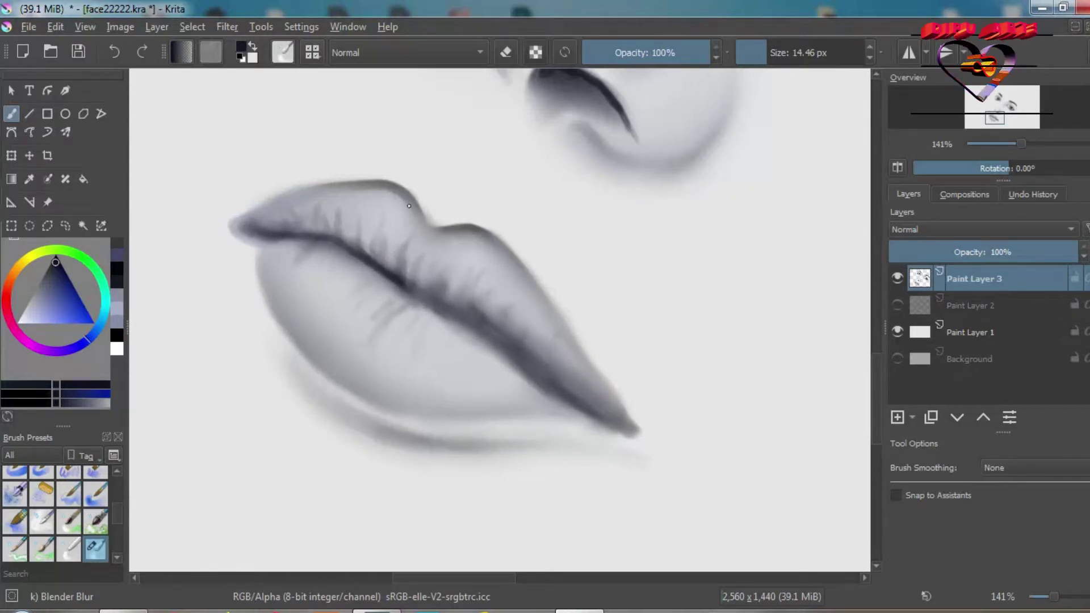
Sample a light grey from the lips, undo a trial upper-lip highlight, and zoom out.
{"action": "left_click", "coordinate": [352, 207], "text": "ctrl"}
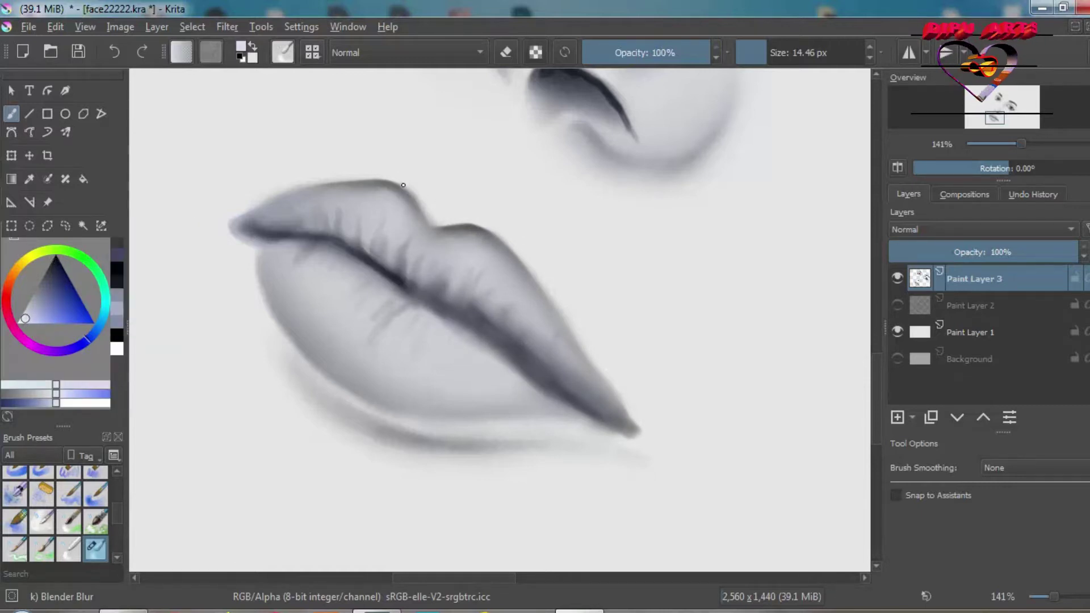
{"action": "key", "text": "F6"}
{"action": "left_click", "coordinate": [476, 190]}
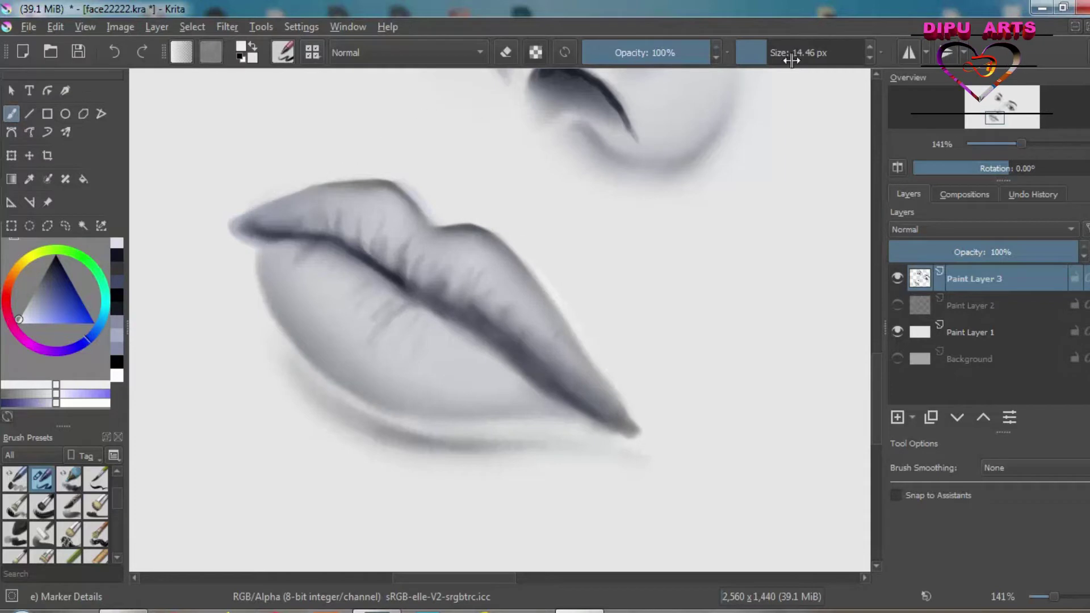
{"action": "key", "text": "ctrl+z"}
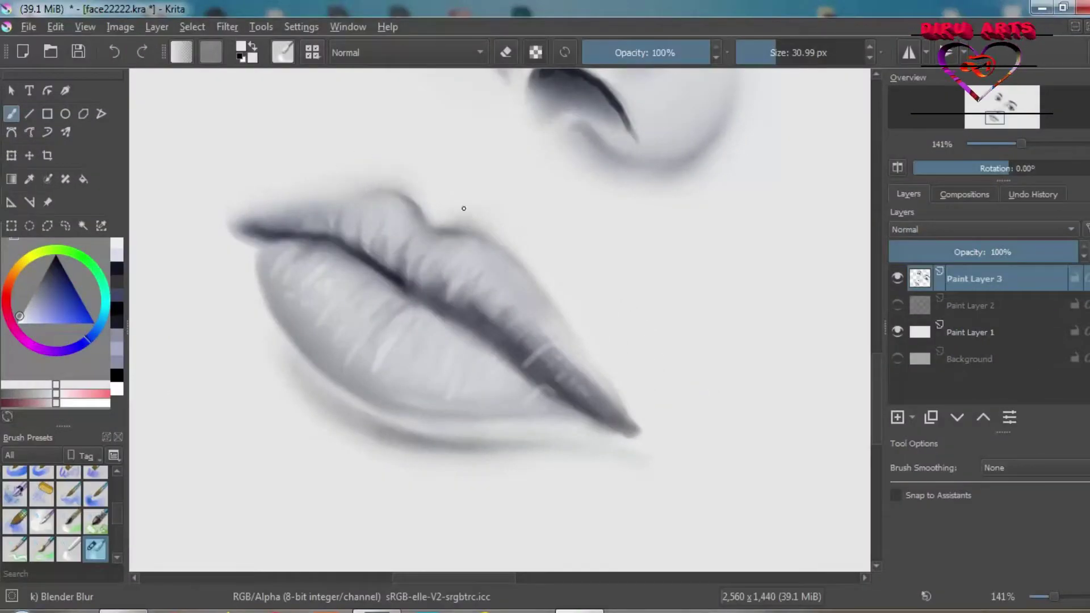
{"action": "left_click_drag", "start_coordinate": [1011, 143], "coordinate": [996, 142]}
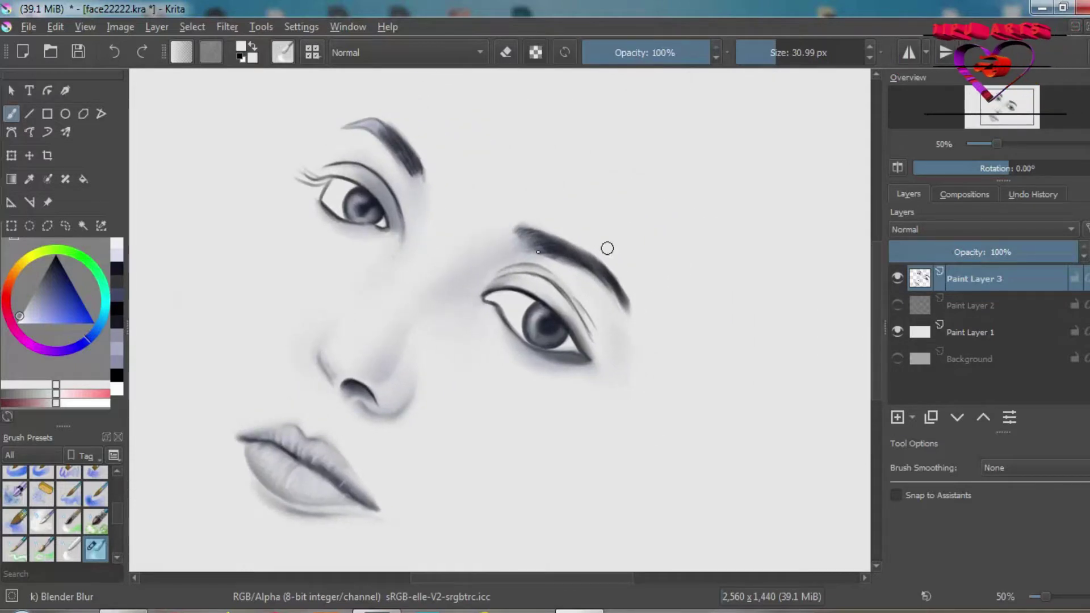
Sample a light bluish grey and try lightening the nose's side contour, then undo it.
{"action": "left_click", "coordinate": [215, 178], "text": "ctrl"}
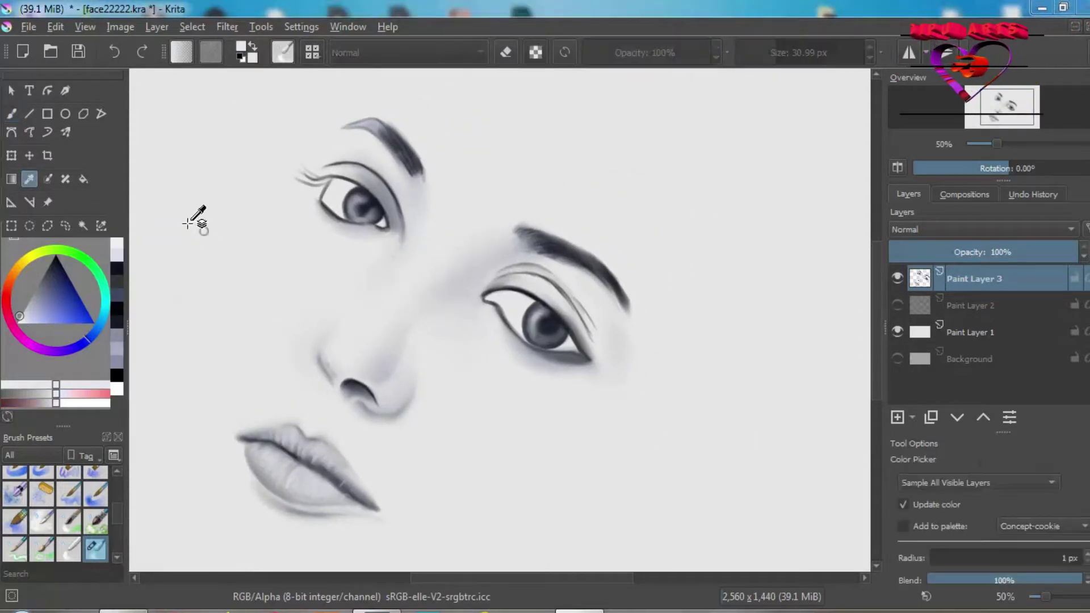
{"action": "left_click", "coordinate": [282, 52]}
{"action": "left_click", "coordinate": [432, 227]}
{"action": "scroll", "coordinate": [993, 148], "scroll_direction": "up", "scroll_amount": 1}
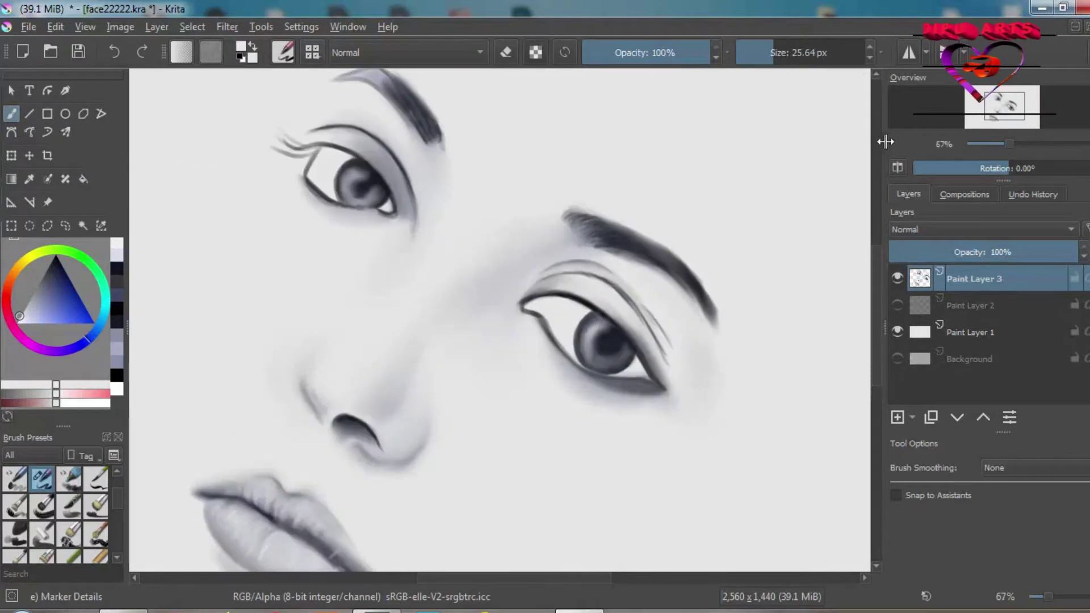
{"action": "key", "text": "bracketright"}
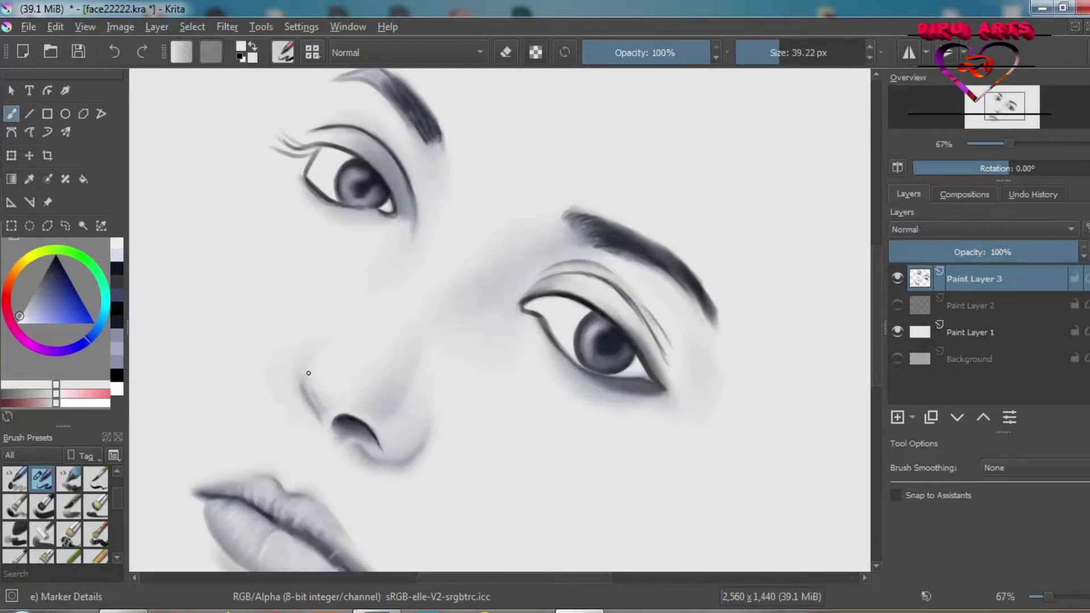
{"action": "left_click_drag", "start_coordinate": [316, 372], "coordinate": [318, 395]}
{"action": "key", "text": "ctrl+z"}
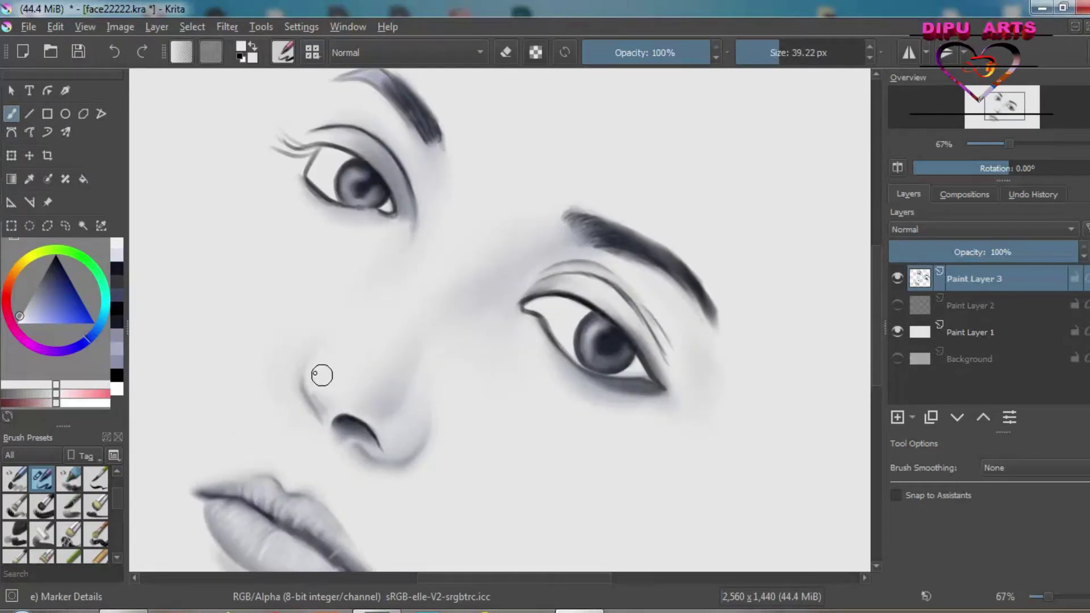
Shade beside the nostril in mid-dark blue-grey with a 21 px brush.
{"action": "key", "text": "bracketright"}
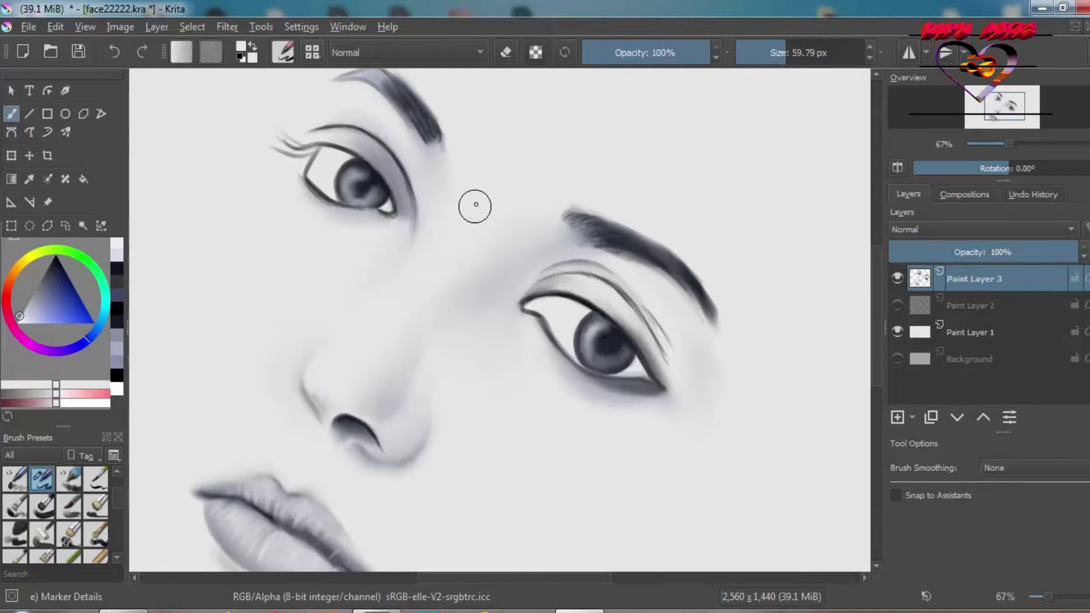
{"action": "key", "text": "bracketright"}
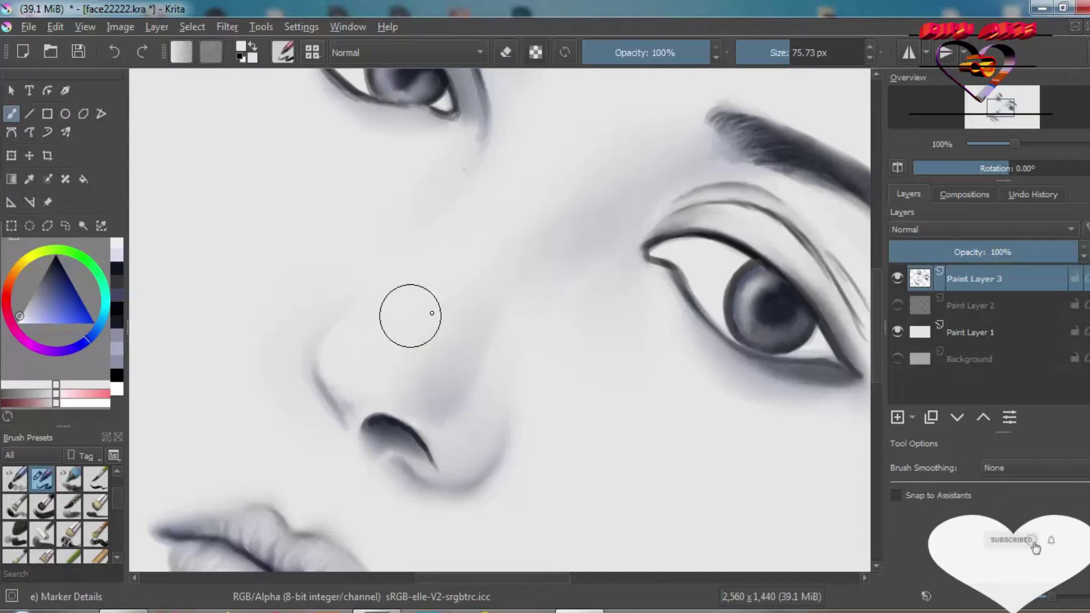
{"action": "key", "text": "bracketleft"}
{"action": "key", "text": "bracketleft"}
{"action": "key", "text": "bracketleft"}
{"action": "left_click", "coordinate": [40, 287]}
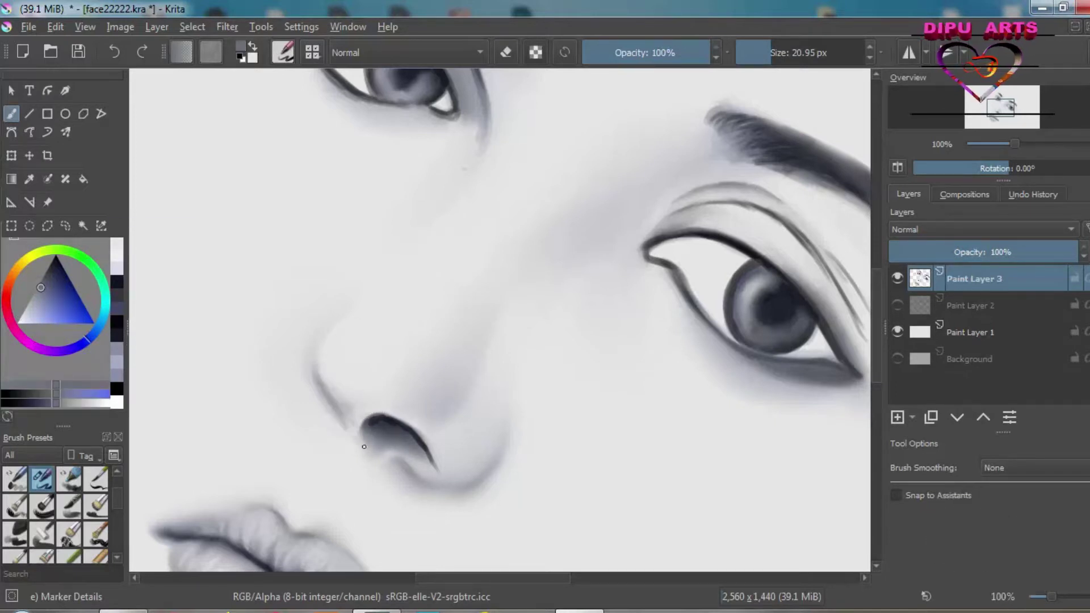
{"action": "mouse_move", "coordinate": [409, 419]}
{"action": "left_mouse_down"}
{"action": "mouse_move", "coordinate": [375, 412]}
{"action": "mouse_move", "coordinate": [384, 402]}
{"action": "left_mouse_up"}
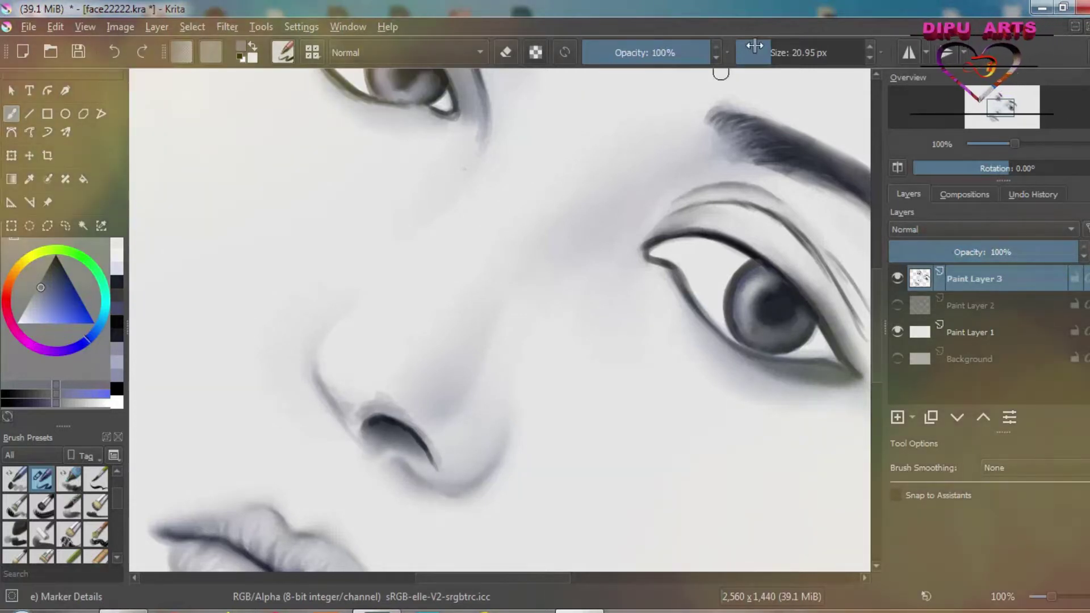
Darken the nose's lower right edge and nostril rim at ~11 px, then set Blender Blur to ~100 px.
{"action": "key", "text": "bracketleft"}
{"action": "key", "text": "bracketleft"}
{"action": "key", "text": "bracketleft"}
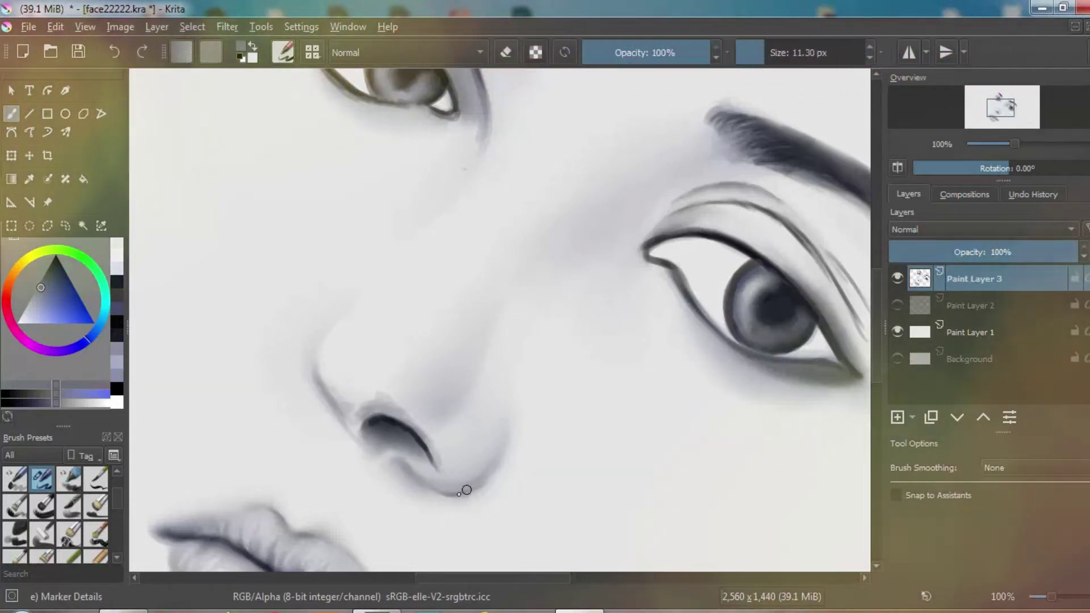
{"action": "left_click_drag", "start_coordinate": [462, 486], "coordinate": [490, 464]}
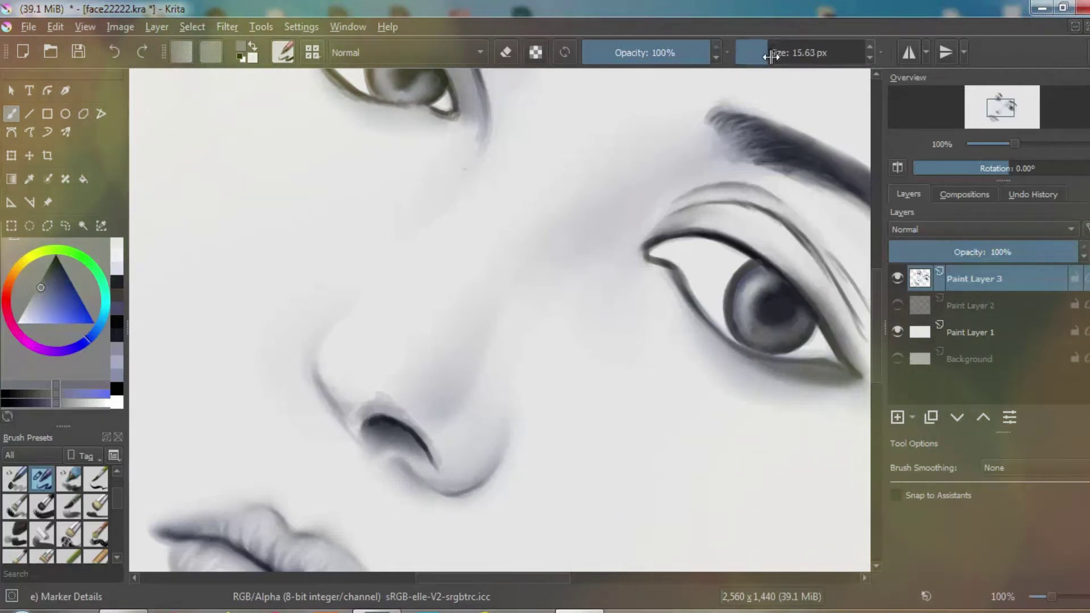
{"action": "key", "text": "bracketright"}
{"action": "key", "text": "bracketright"}
{"action": "left_click_drag", "start_coordinate": [427, 437], "coordinate": [417, 416]}
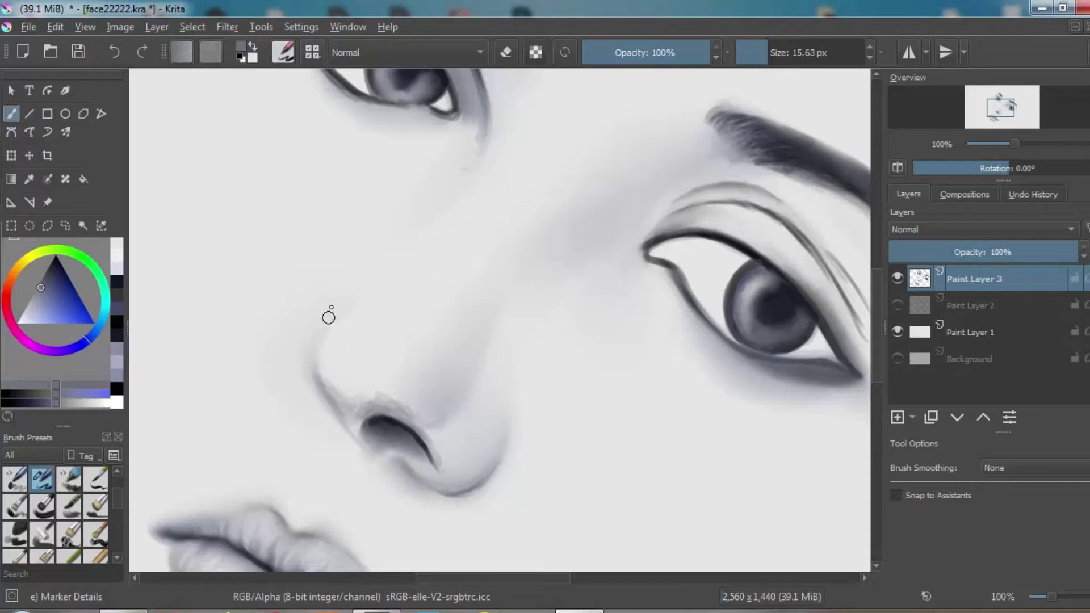
{"action": "left_click", "coordinate": [313, 54]}
{"action": "left_click", "coordinate": [349, 382]}
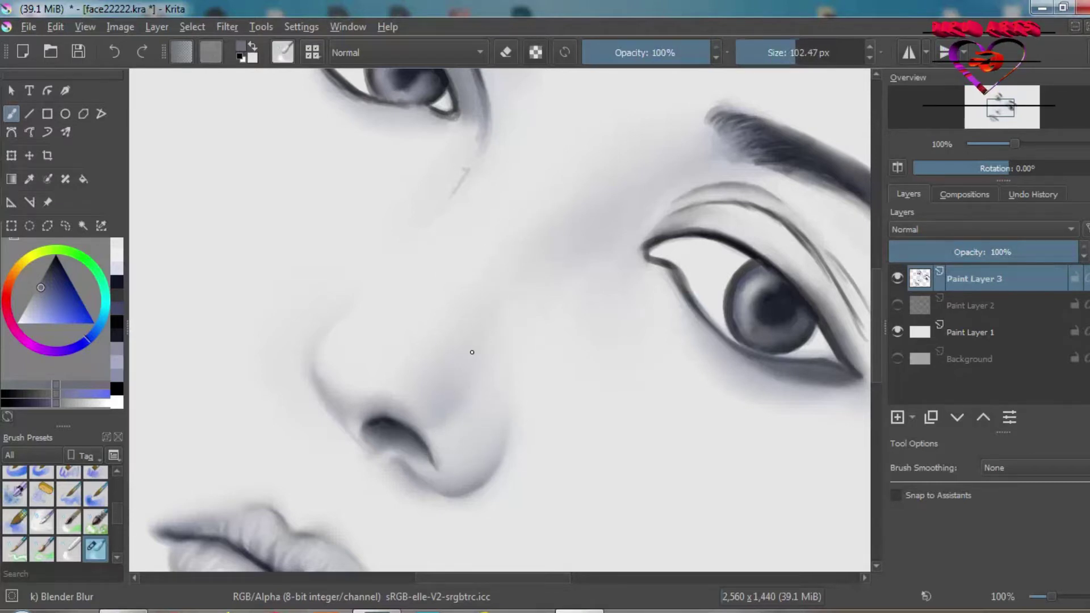
{"action": "left_click_drag", "start_coordinate": [472, 353], "coordinate": [591, 319]}
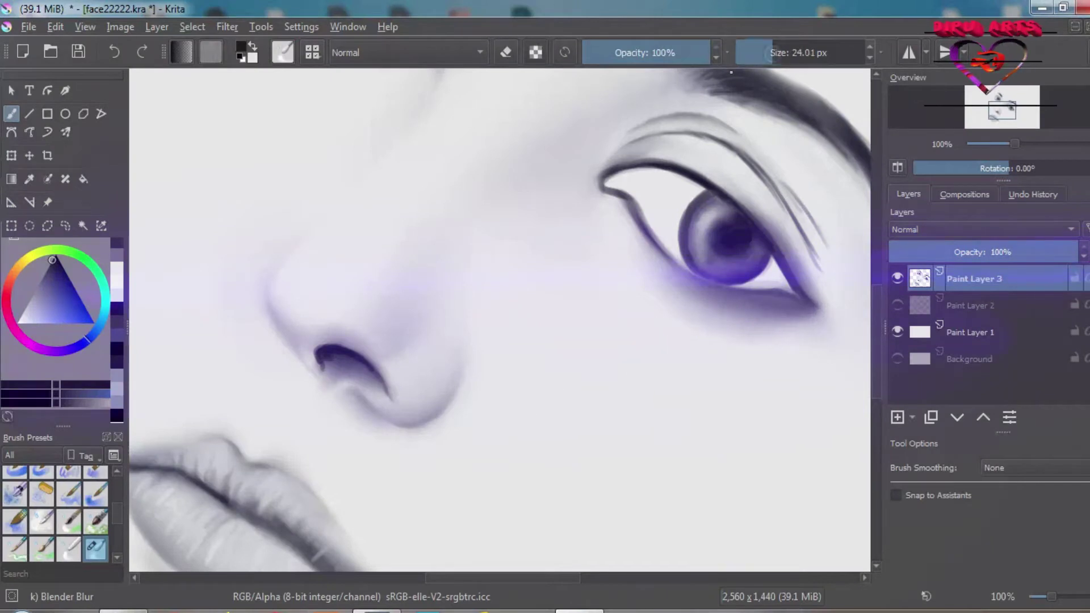
Try erasing shading under the lower eyelid with Eraser Soft, then undo it.
{"action": "left_click", "coordinate": [282, 52]}
{"action": "left_click", "coordinate": [320, 105]}
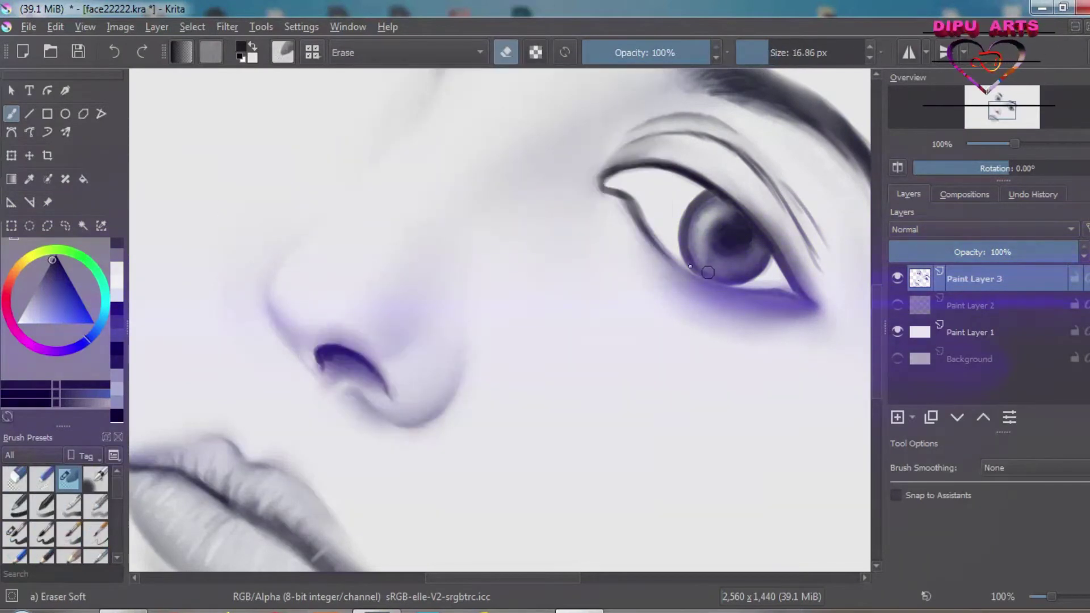
{"action": "left_click_drag", "start_coordinate": [708, 273], "coordinate": [731, 289]}
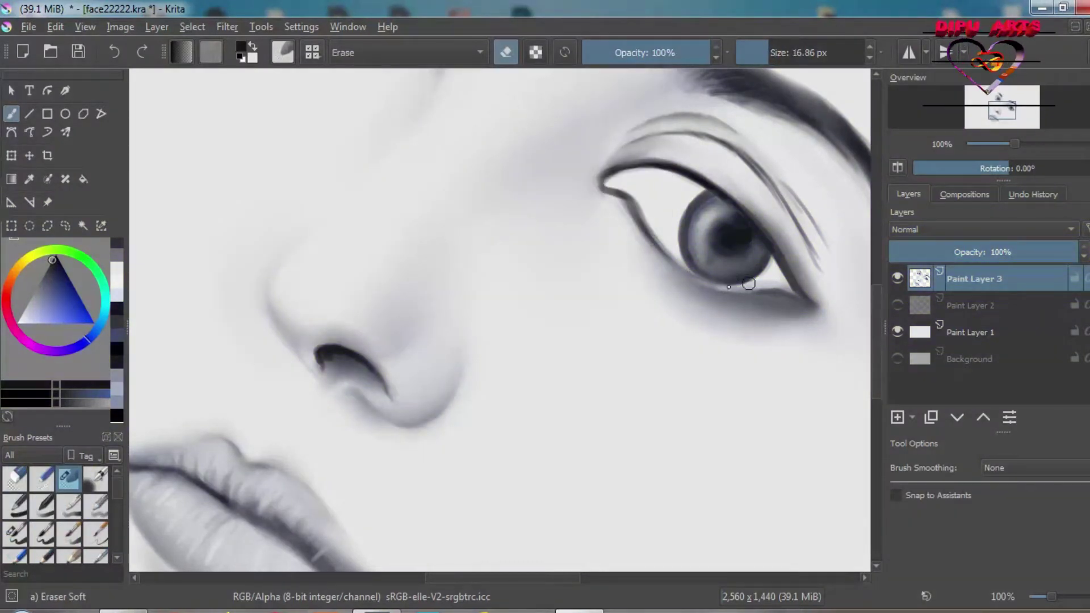
{"action": "scroll", "coordinate": [713, 242], "scroll_direction": "right", "scroll_amount": 5}
{"action": "key", "text": "bracketleft"}
{"action": "key", "text": "bracketleft"}
{"action": "key", "text": "bracketleft"}
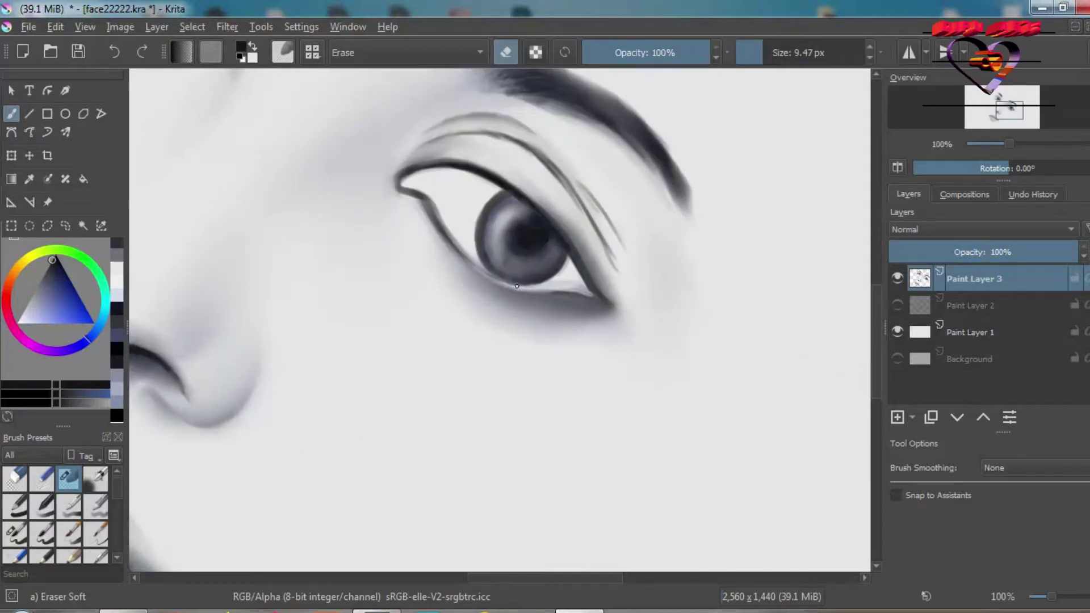
{"action": "left_click", "coordinate": [112, 51]}
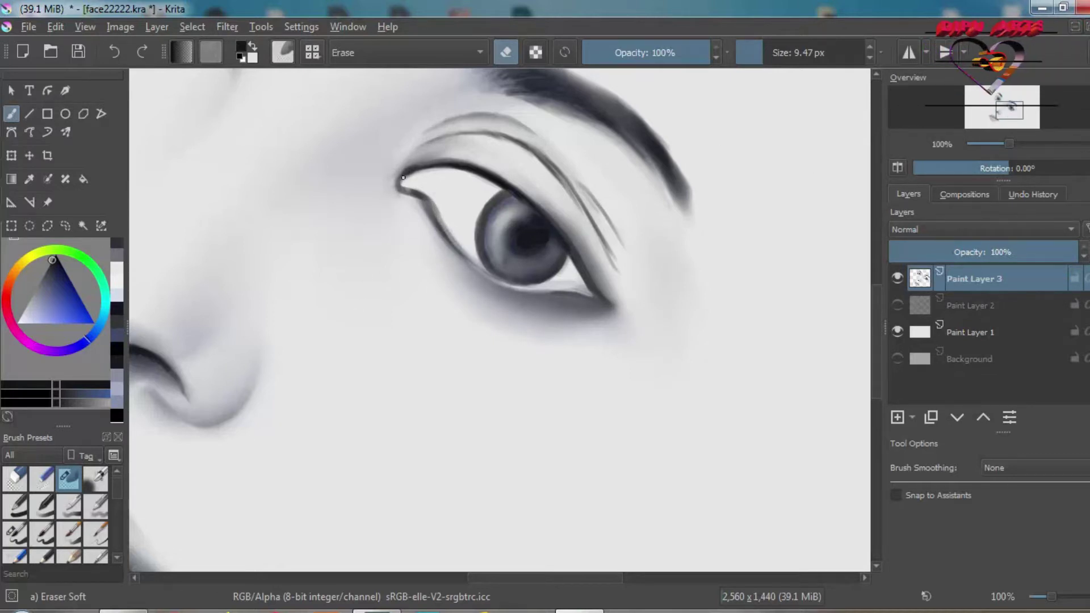
Lighten the eye's inner-corner line and the lower lid line beneath the left iris.
{"action": "left_click_drag", "start_coordinate": [403, 177], "coordinate": [402, 190]}
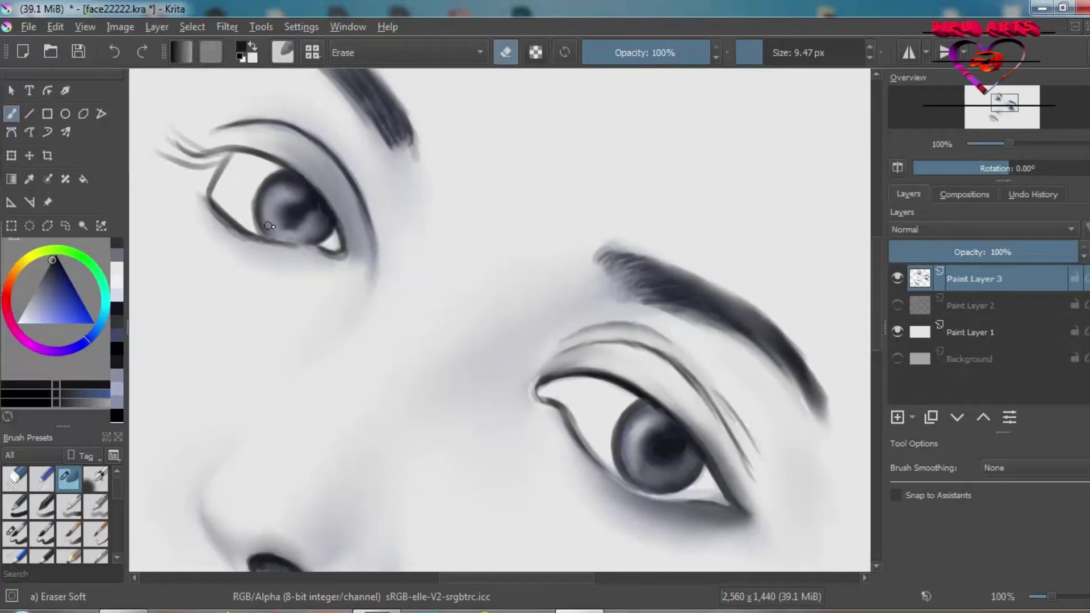
{"action": "left_click_drag", "start_coordinate": [269, 226], "coordinate": [287, 242]}
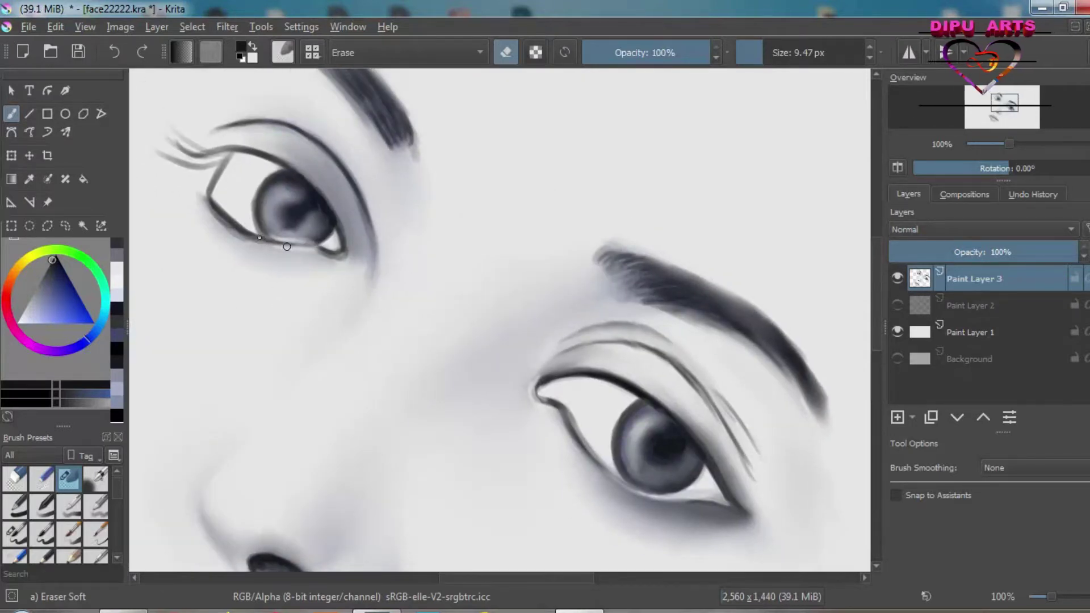
{"action": "left_click_drag", "start_coordinate": [256, 237], "coordinate": [279, 247]}
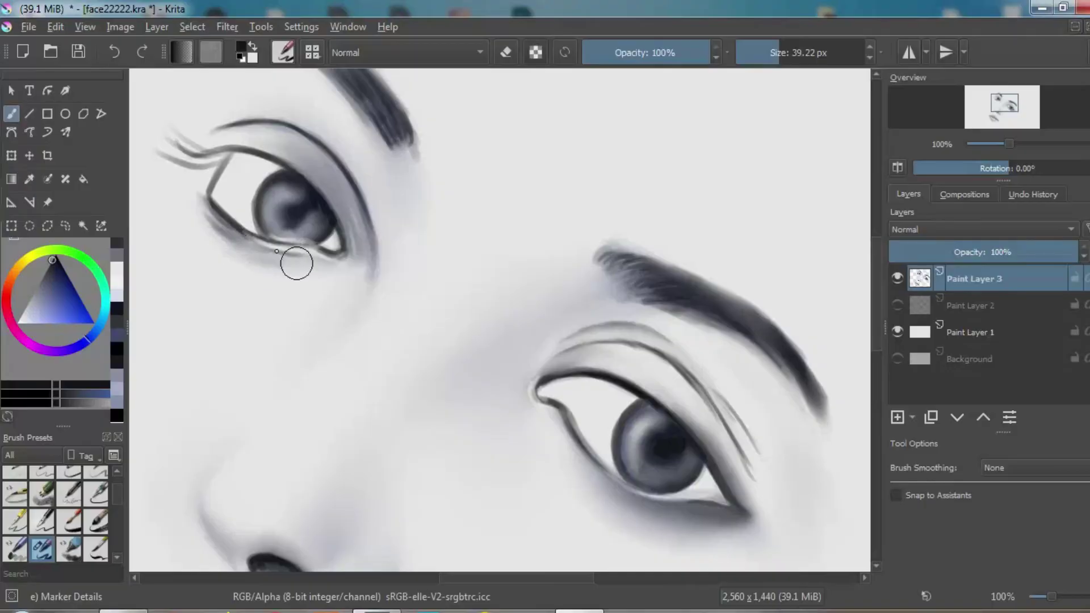
Paint grainy speckles below the right eye's lower lid with Chalk Grainy at about 98 px.
{"action": "left_click", "coordinate": [312, 52]}
{"action": "left_click", "coordinate": [326, 267]}
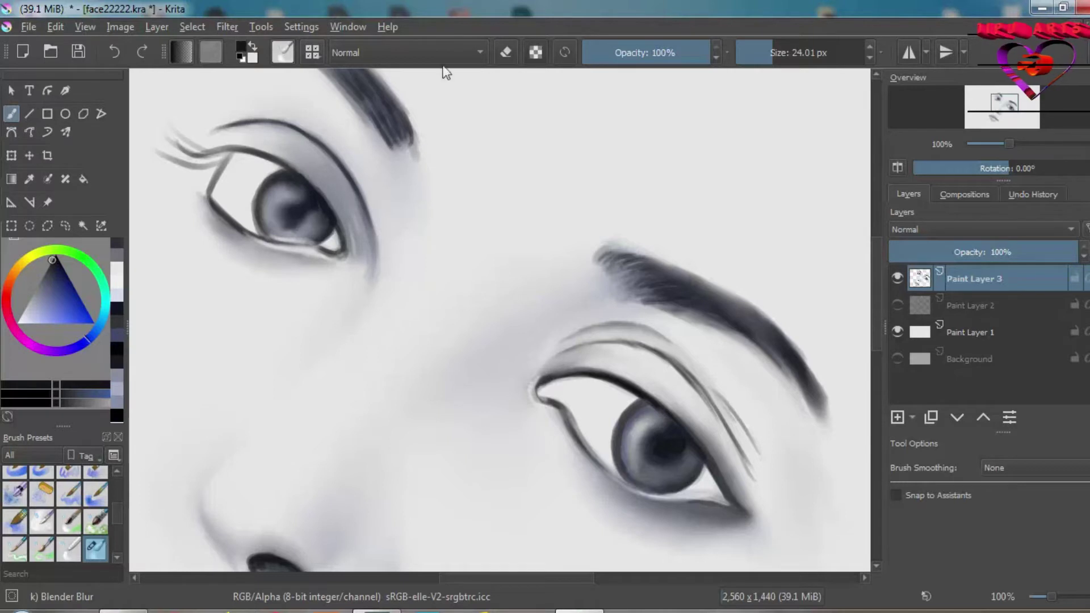
{"action": "key", "text": "F6"}
{"action": "left_click", "coordinate": [627, 211]}
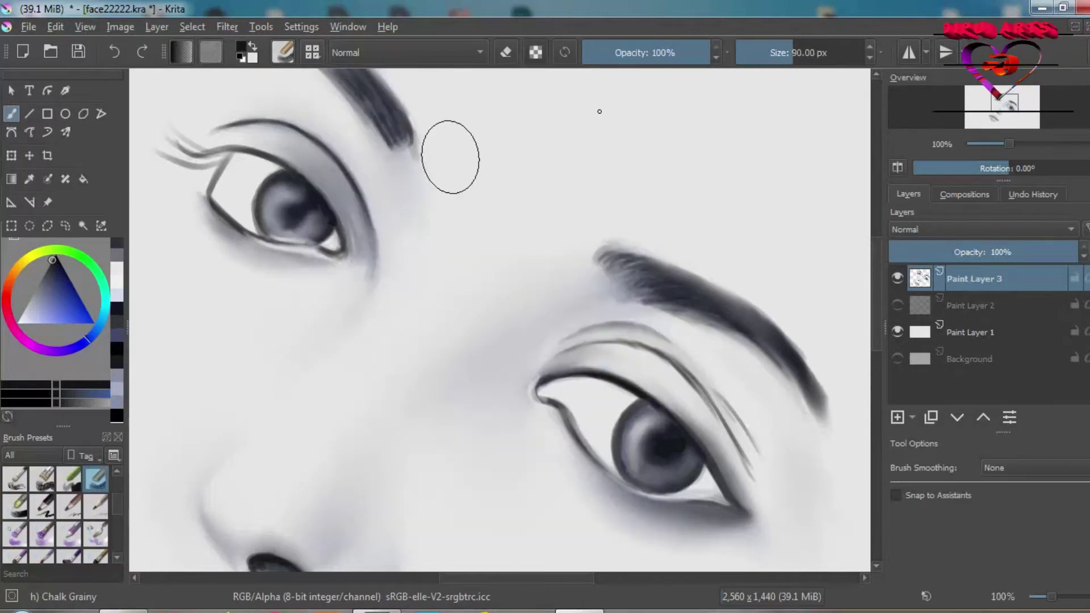
{"action": "left_click_drag", "start_coordinate": [265, 84], "coordinate": [285, 138]}
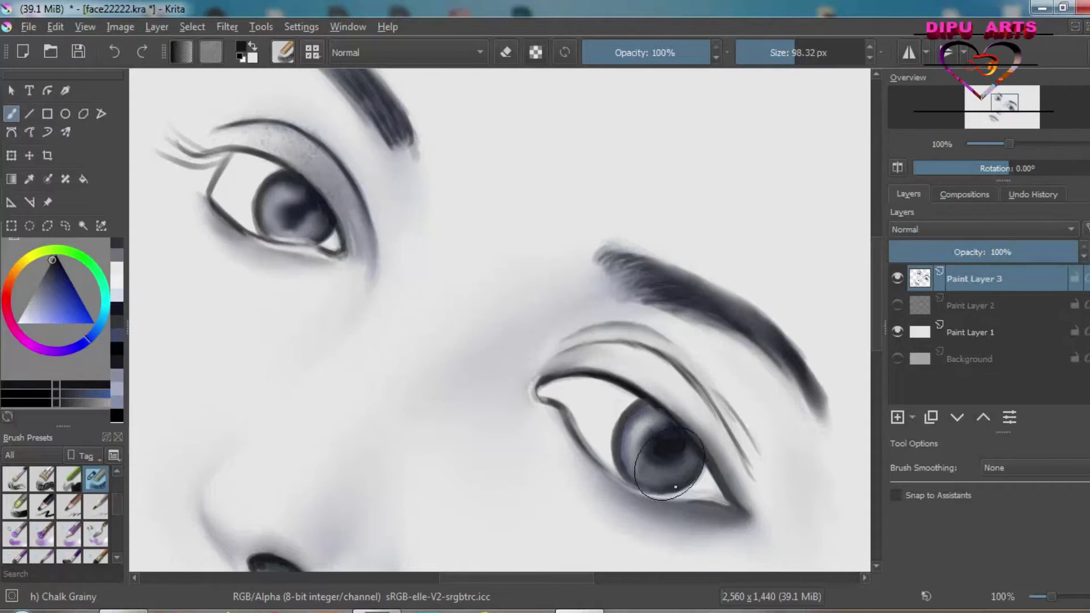
{"action": "left_click_drag", "start_coordinate": [653, 520], "coordinate": [695, 559]}
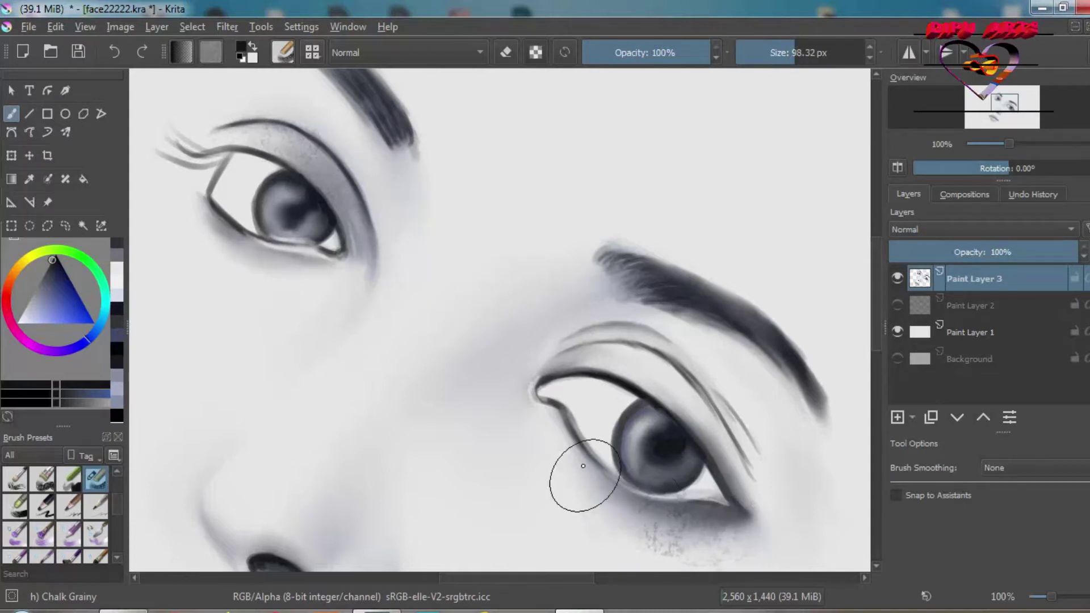
Add grain beside the left eye's outer corner at 54 px, 74% opacity; then set 45%, 115 px.
{"action": "left_click_drag", "start_coordinate": [793, 61], "coordinate": [768, 63]}
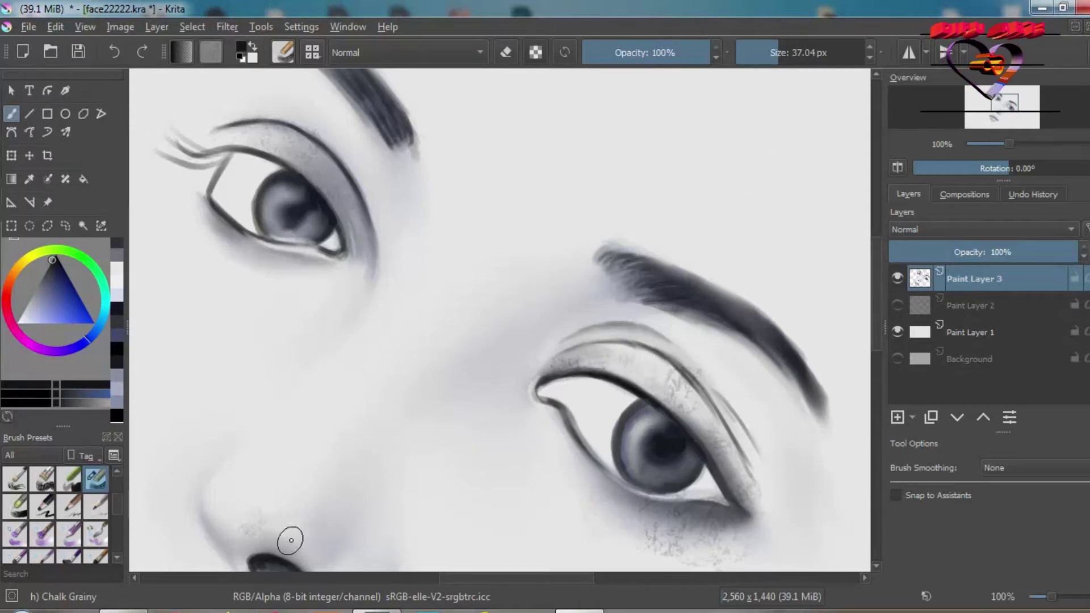
{"action": "left_click", "coordinate": [676, 52]}
{"action": "left_click", "coordinate": [783, 53]}
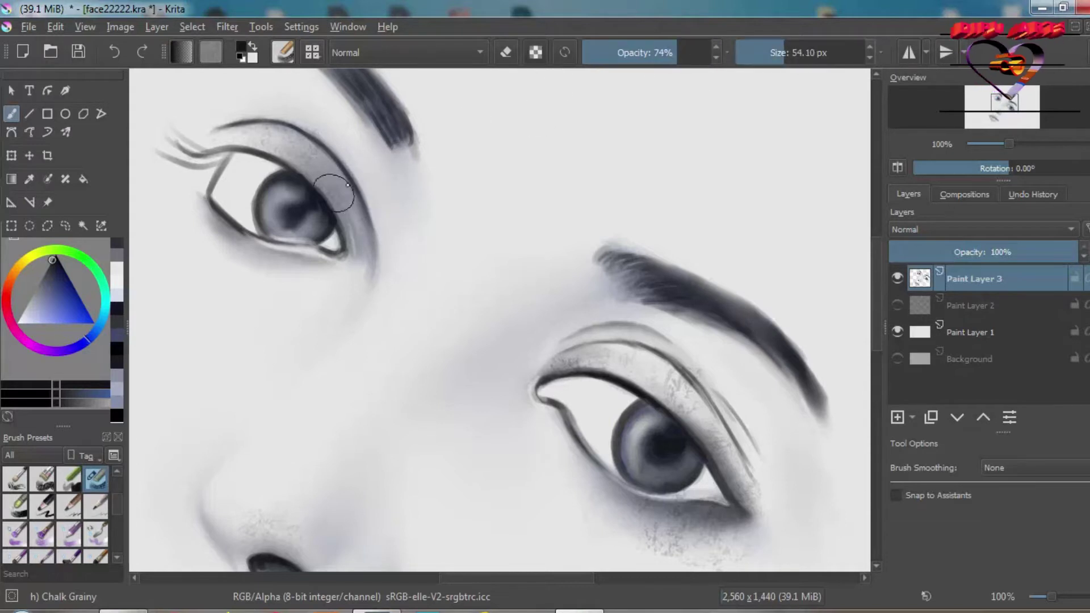
{"action": "left_click_drag", "start_coordinate": [367, 162], "coordinate": [389, 244]}
{"action": "left_click", "coordinate": [624, 52]}
{"action": "left_click", "coordinate": [641, 52]}
{"action": "left_click", "coordinate": [798, 52]}
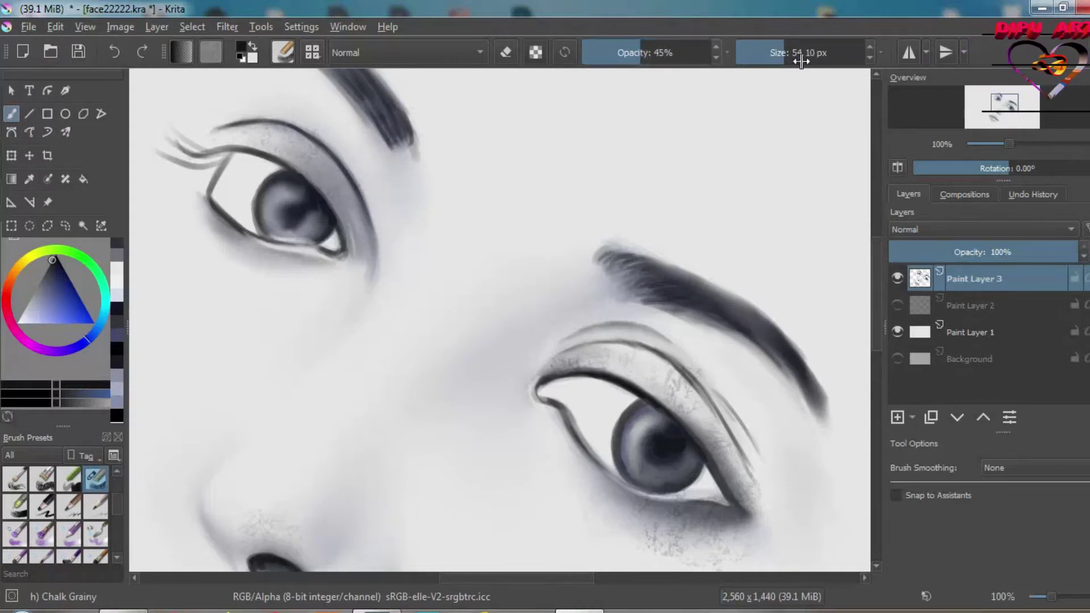
{"action": "left_click_drag", "start_coordinate": [1009, 144], "coordinate": [1006, 144]}
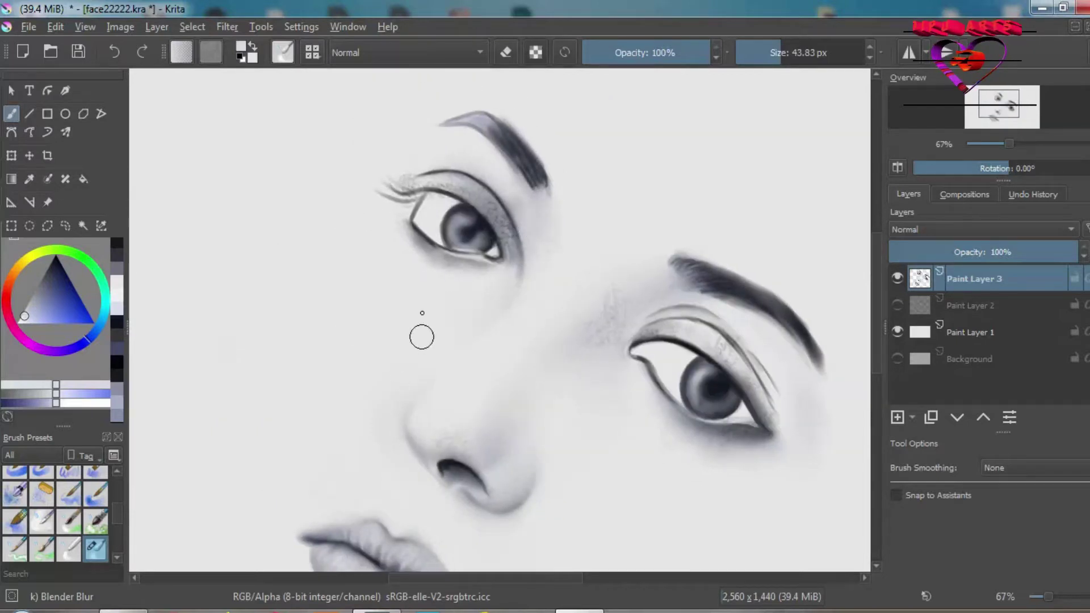
Zoom in on the lips and paint a light lower-lip highlight with a tiny Marker Details brush.
{"action": "left_click_drag", "start_coordinate": [998, 106], "coordinate": [1001, 118]}
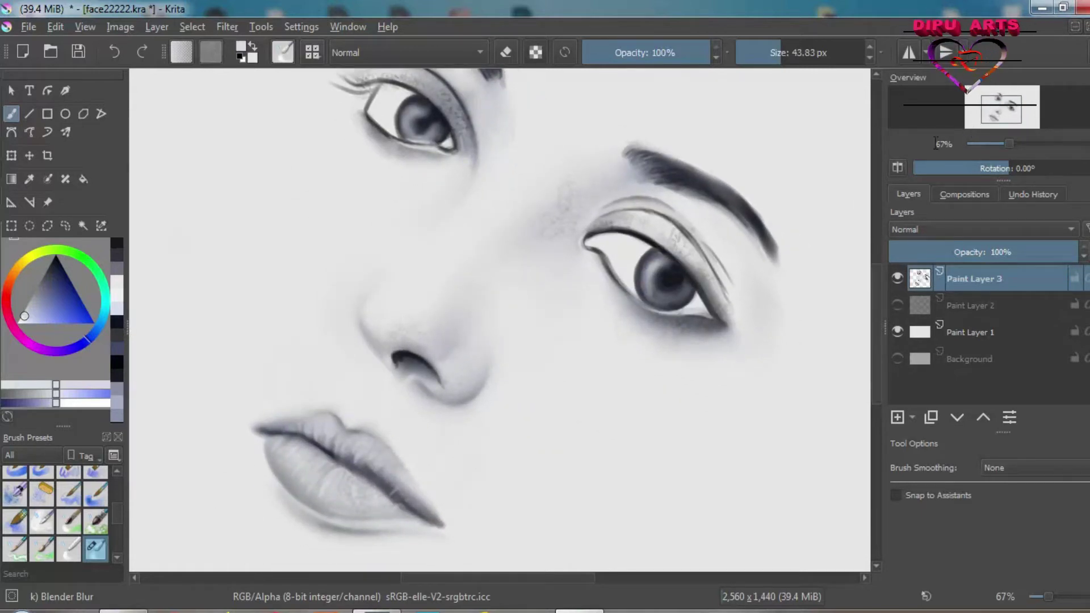
{"action": "left_click", "coordinate": [1022, 147]}
{"action": "key", "text": "F6"}
{"action": "left_click", "coordinate": [355, 194]}
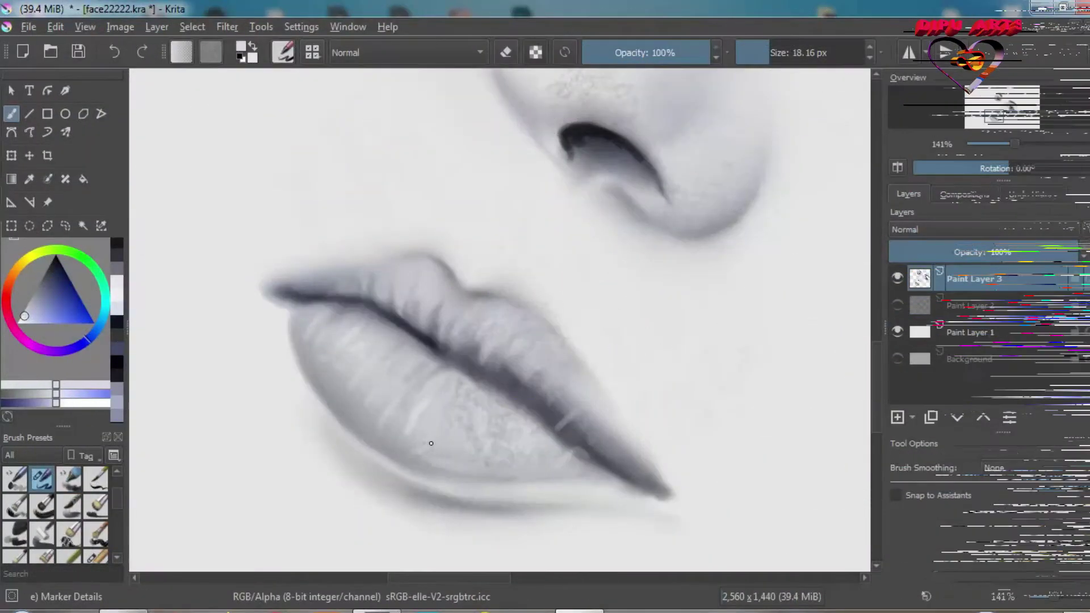
{"action": "key", "text": "bracketleft"}
{"action": "key", "text": "bracketleft"}
{"action": "key", "text": "bracketleft"}
{"action": "left_click_drag", "start_coordinate": [457, 470], "coordinate": [483, 461]}
Paint a short highlight on the upper lip at about 7 px.
{"action": "key", "text": "bracketright"}
{"action": "key", "text": "bracketright"}
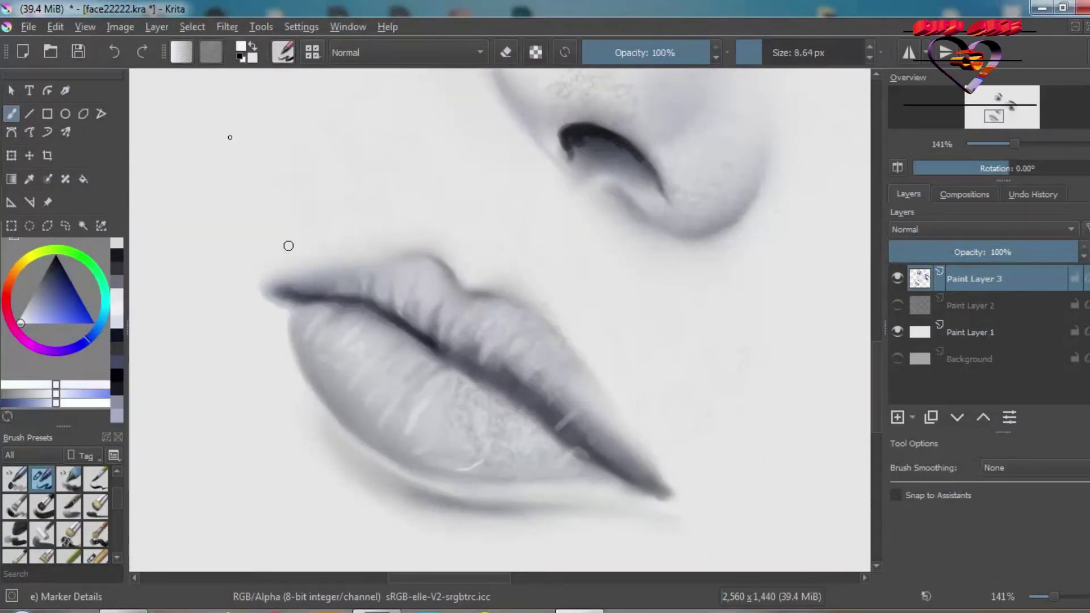
{"action": "left_click_drag", "start_coordinate": [764, 52], "coordinate": [767, 53]}
{"action": "key", "text": "bracketleft"}
{"action": "key", "text": "bracketleft"}
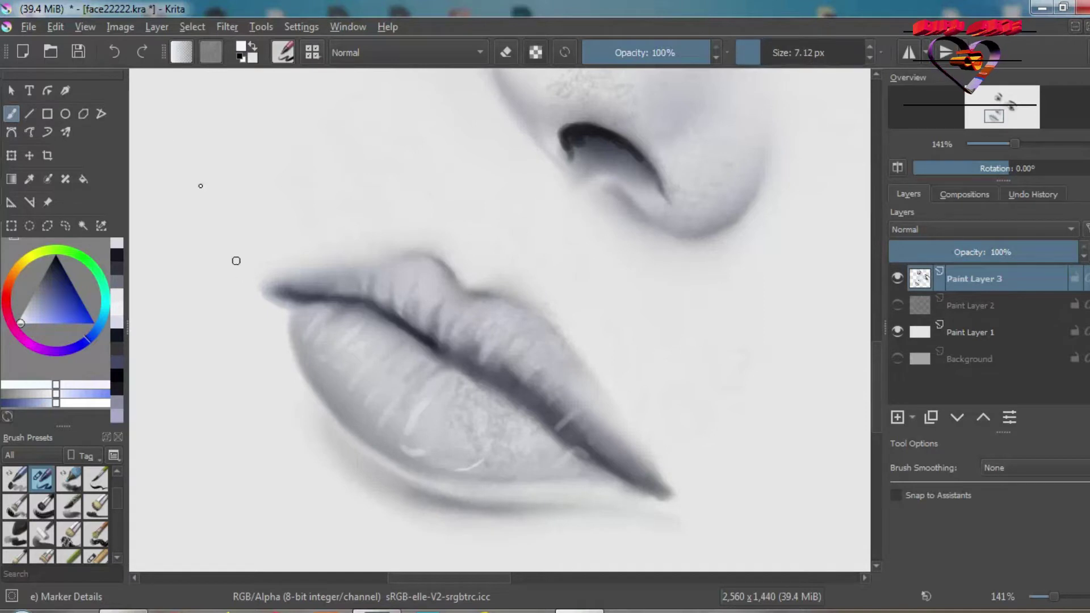
{"action": "left_click_drag", "start_coordinate": [456, 327], "coordinate": [450, 350]}
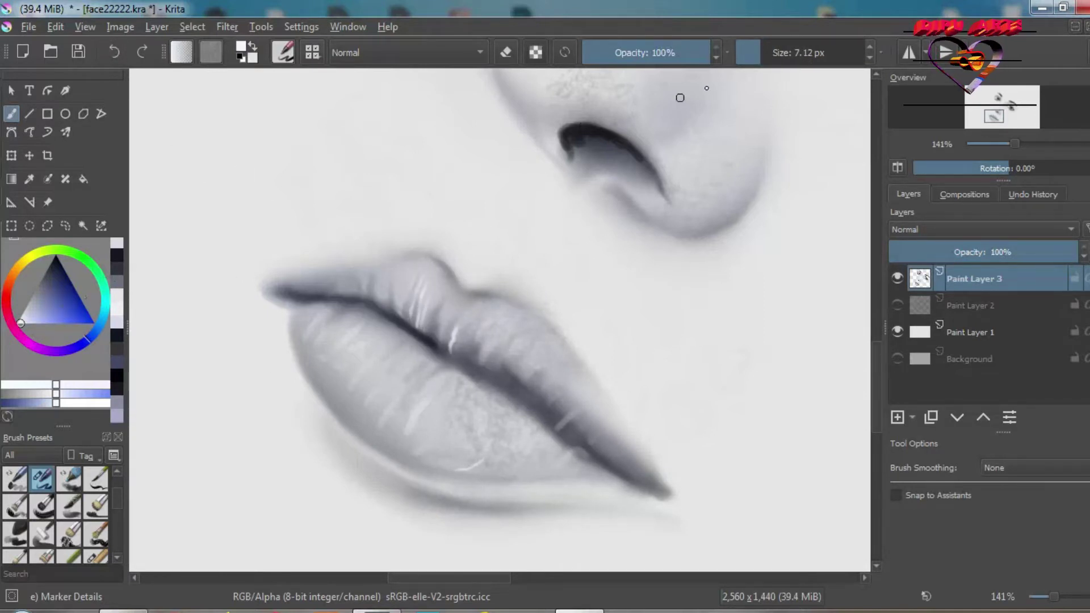
{"action": "key", "text": "bracketleft"}
{"action": "key", "text": "bracketleft"}
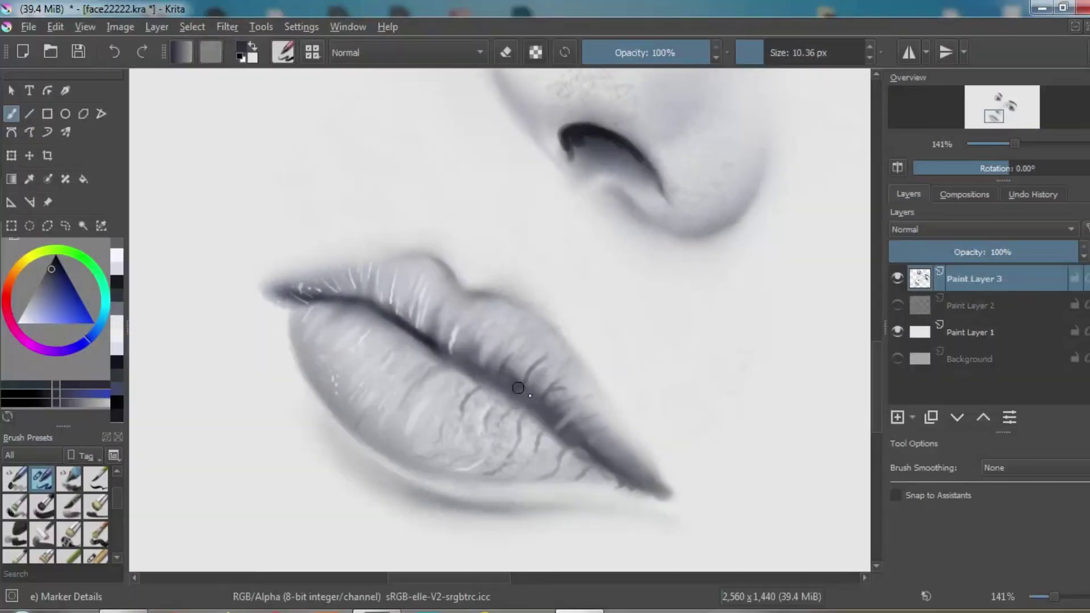
Darken the line between the lips after undoing trial strokes at the lip corner.
{"action": "left_click_drag", "start_coordinate": [448, 338], "coordinate": [447, 353]}
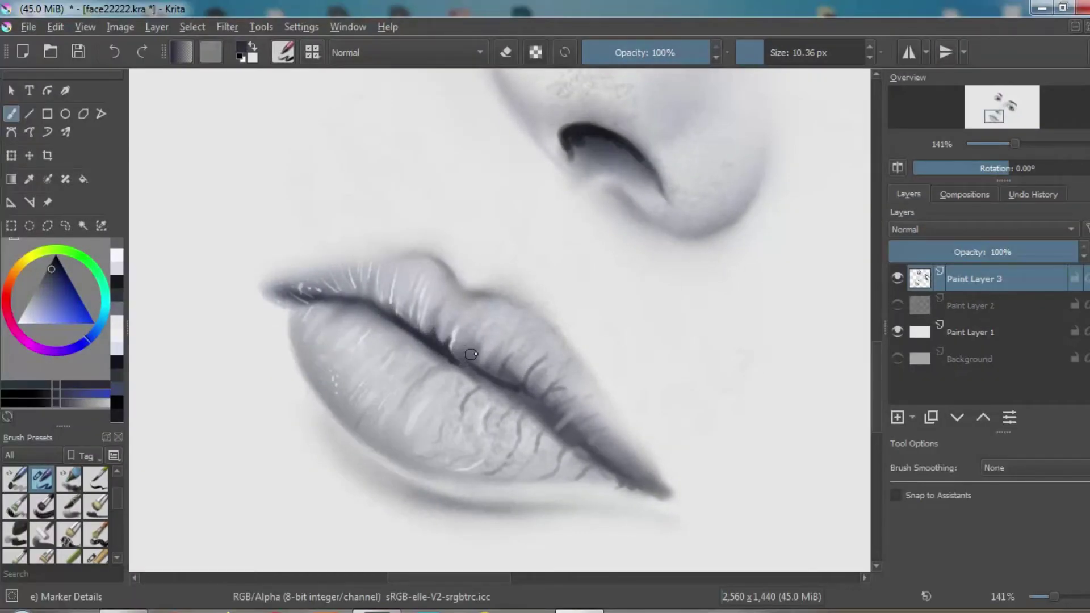
{"action": "key", "text": "ctrl+z"}
{"action": "left_click_drag", "start_coordinate": [283, 292], "coordinate": [311, 303]}
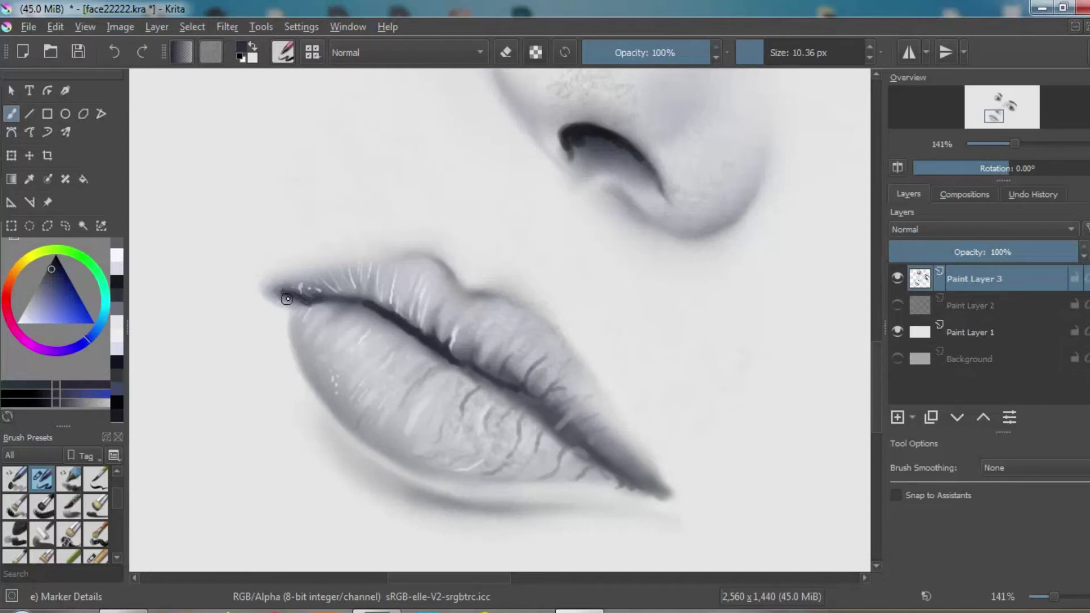
{"action": "key", "text": "ctrl+z"}
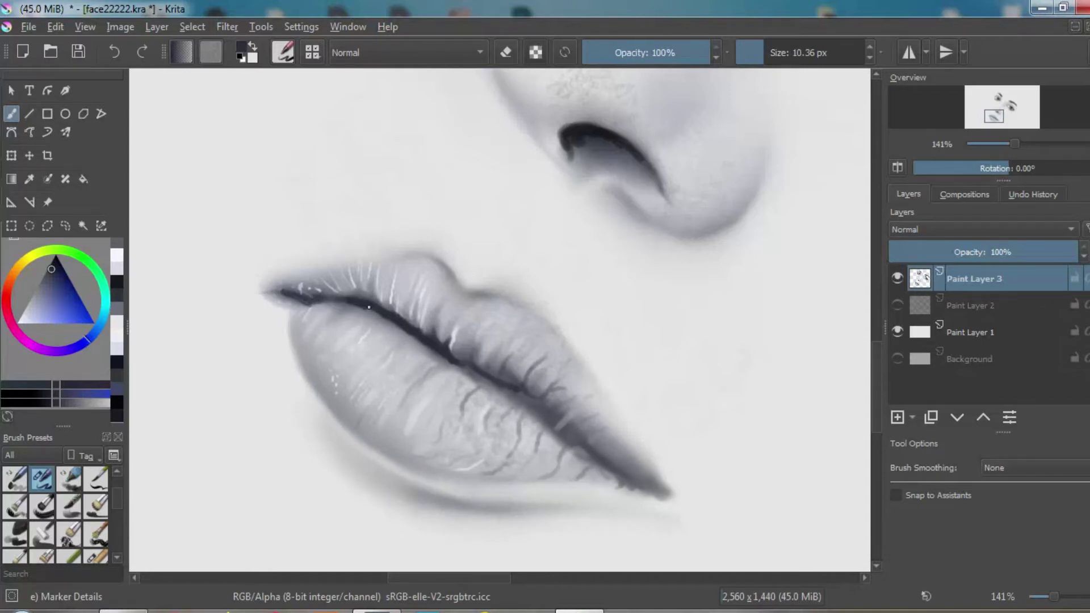
{"action": "key", "text": "ctrl+z"}
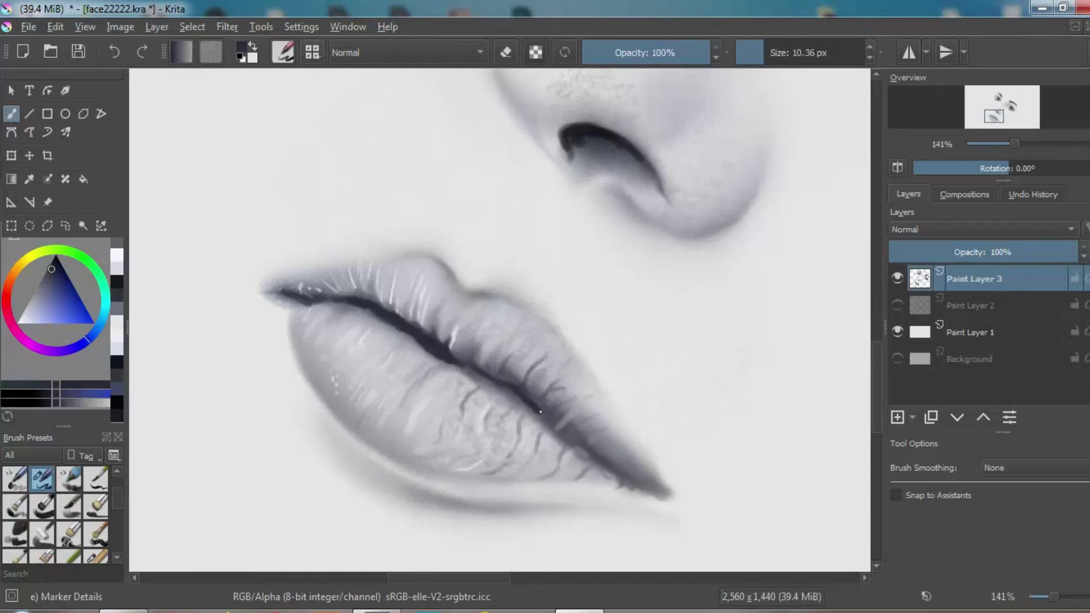
{"action": "left_click_drag", "start_coordinate": [532, 407], "coordinate": [535, 416]}
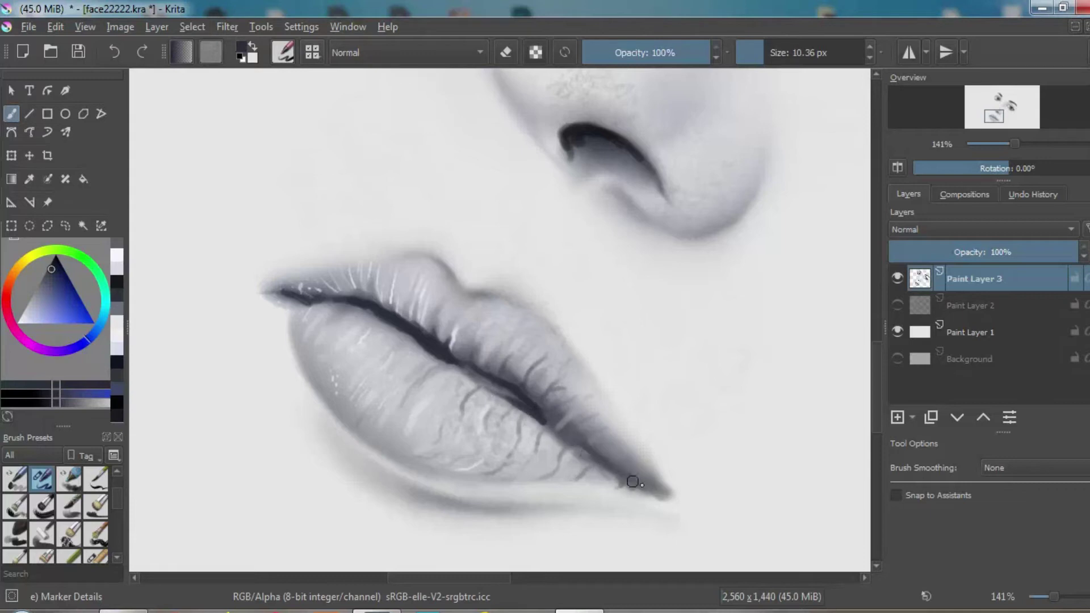
{"action": "left_click_drag", "start_coordinate": [758, 56], "coordinate": [763, 56]}
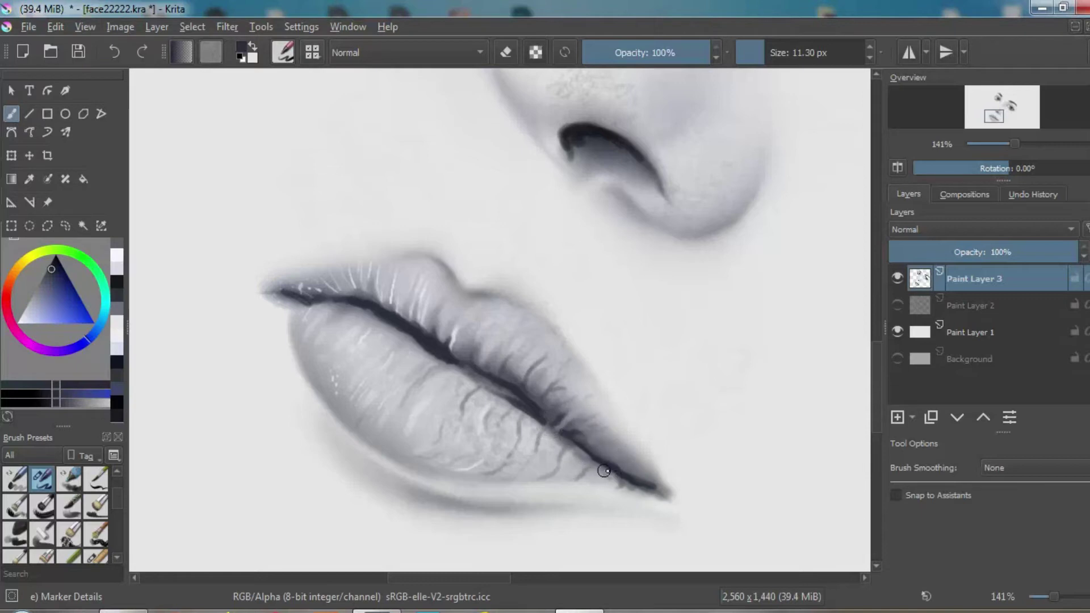
{"action": "key", "text": "bracketleft"}
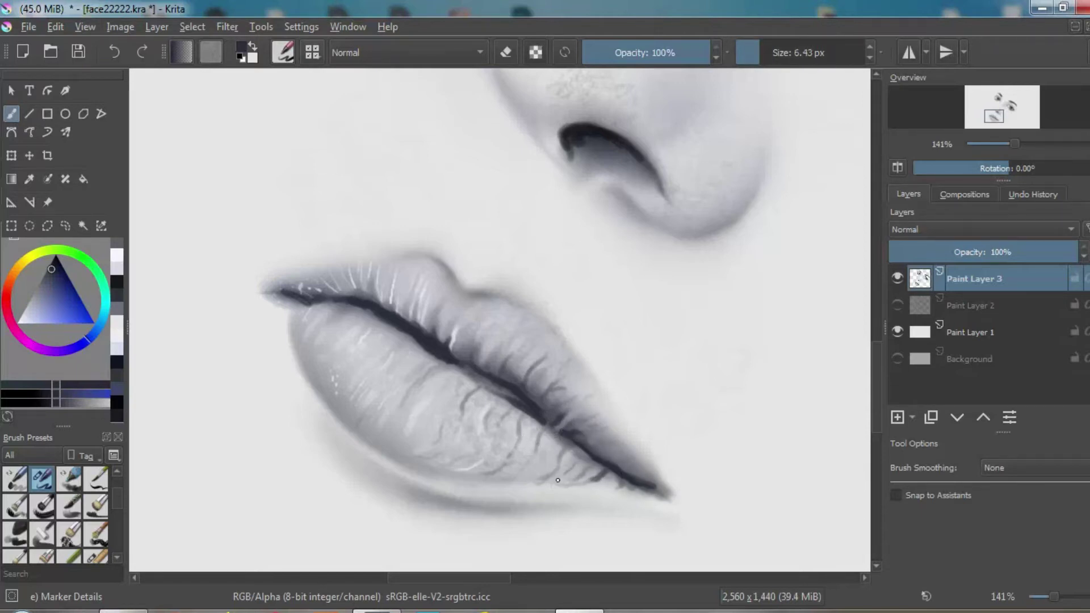
Swap to white and hatch highlight streaks along the lower lip with a 6 px brush.
{"action": "scroll", "coordinate": [523, 479], "scroll_direction": "down", "scroll_amount": 4}
{"action": "scroll", "coordinate": [512, 338], "scroll_direction": "up", "scroll_amount": 2}
{"action": "scroll", "coordinate": [512, 338], "scroll_direction": "up", "scroll_amount": 2}
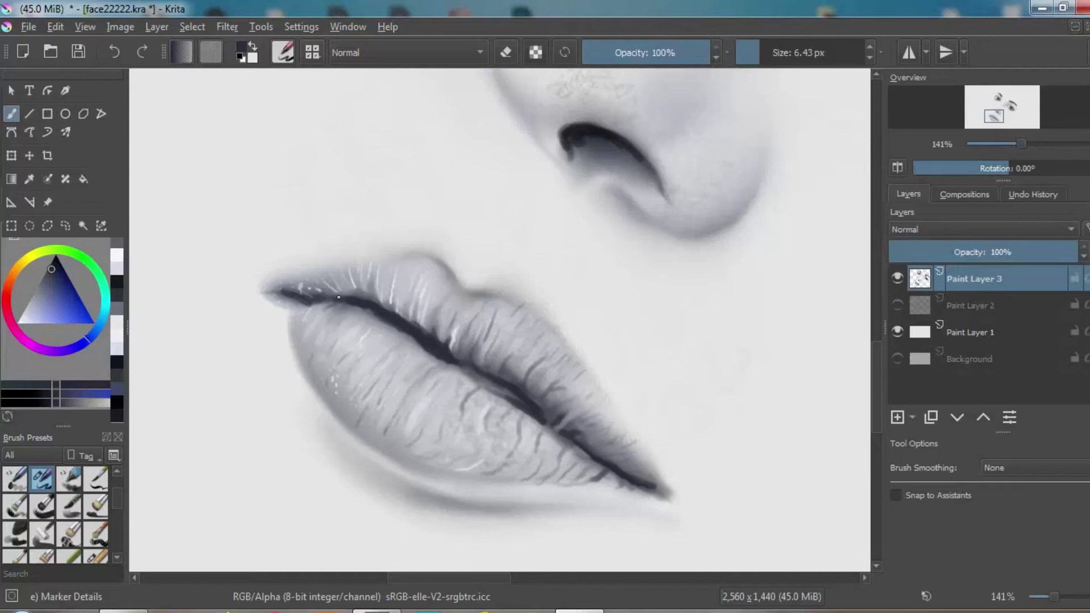
{"action": "key", "text": "x"}
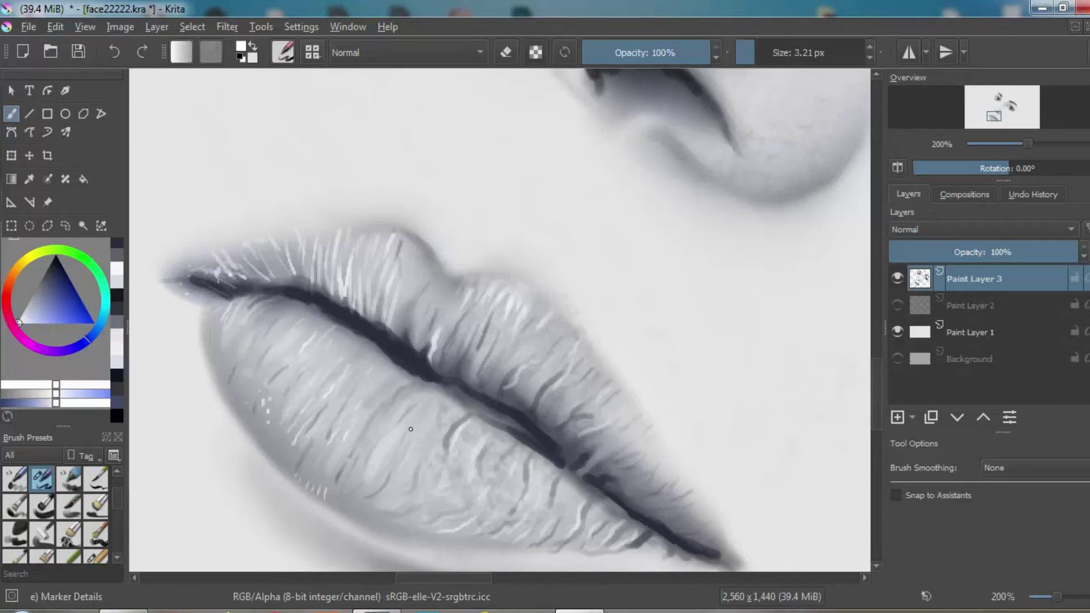
{"action": "left_click_drag", "start_coordinate": [993, 121], "coordinate": [993, 122]}
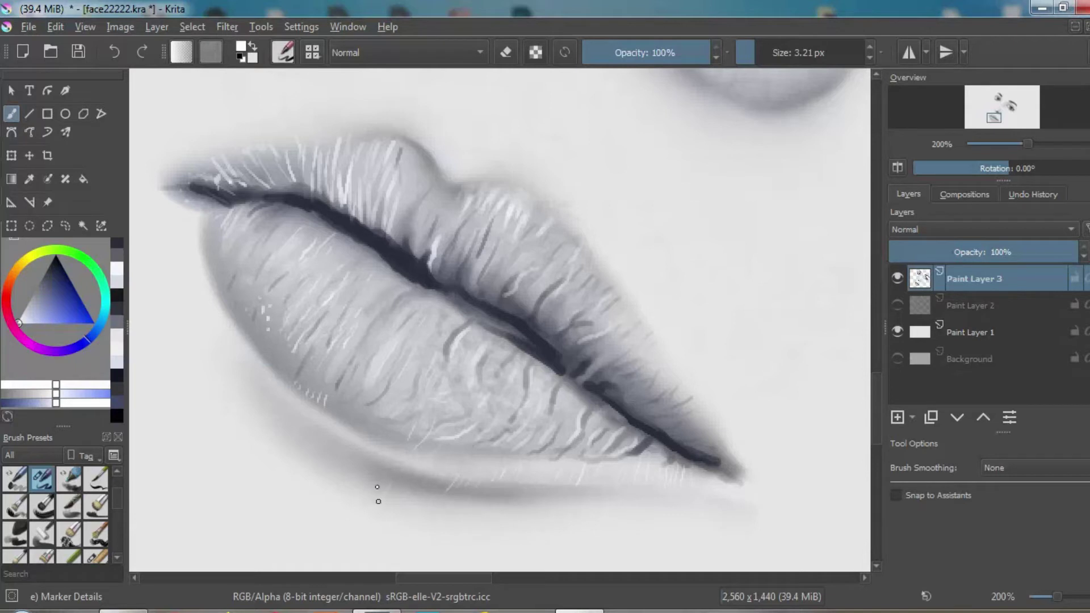
{"action": "key", "text": "bracketright"}
{"action": "key", "text": "bracketright"}
{"action": "left_click_drag", "start_coordinate": [227, 301], "coordinate": [332, 406]}
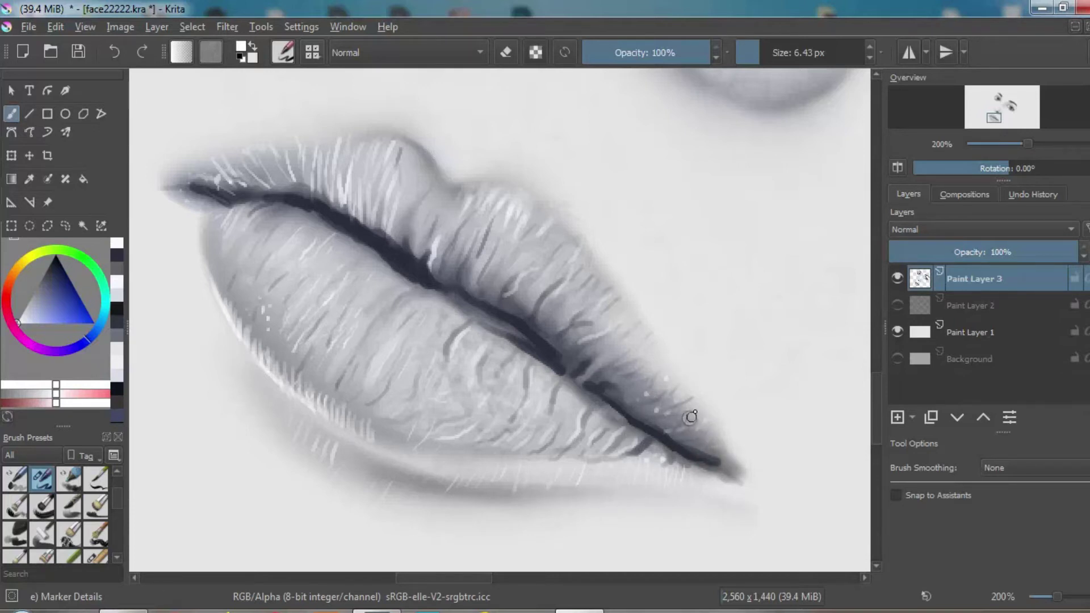
Paint a soft white highlight on the nose tip with a large brush.
{"action": "left_click_drag", "start_coordinate": [1017, 145], "coordinate": [1009, 144]}
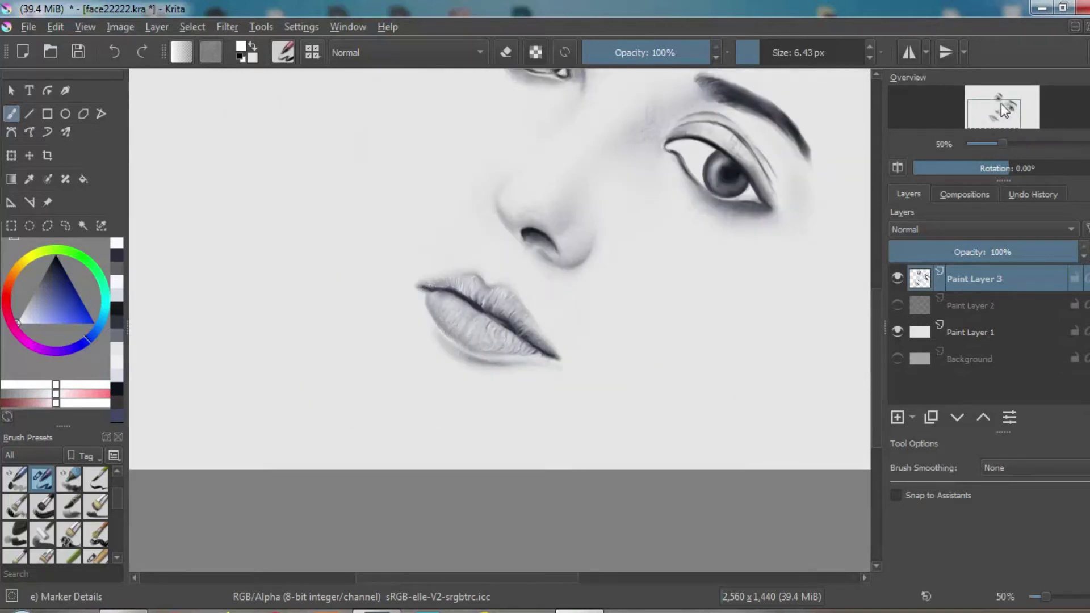
{"action": "left_click_drag", "start_coordinate": [1000, 103], "coordinate": [997, 100]}
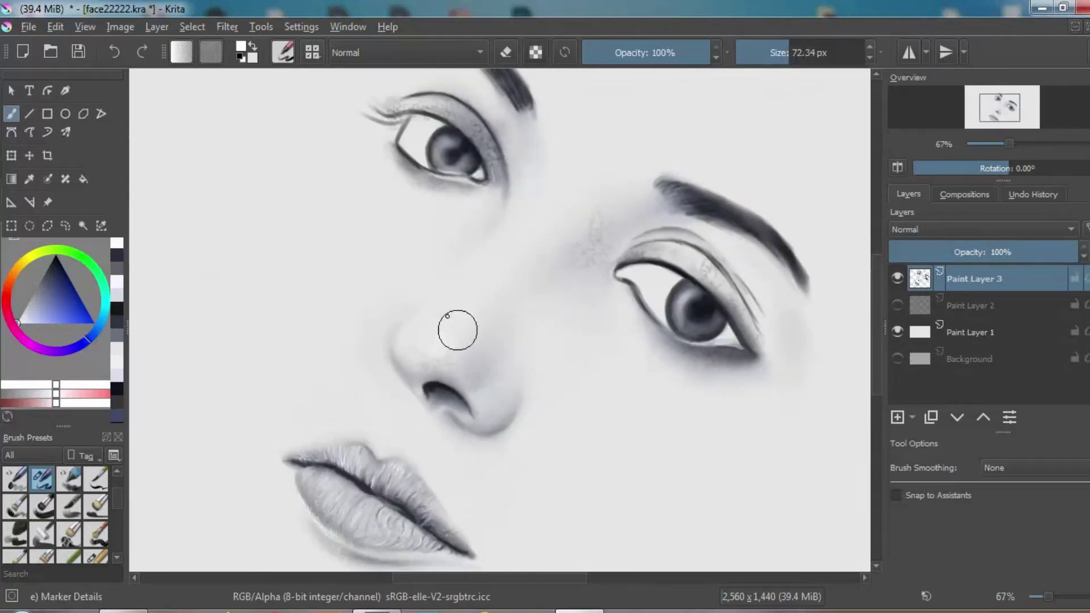
{"action": "mouse_move", "coordinate": [456, 320]}
{"action": "left_mouse_down"}
{"action": "mouse_move", "coordinate": [470, 299]}
{"action": "mouse_move", "coordinate": [431, 344]}
{"action": "left_mouse_up"}
Resize the brush to about 140 px, zoom to 50%, and select the Blender Blur preset.
{"action": "left_click_drag", "start_coordinate": [792, 53], "coordinate": [795, 53]}
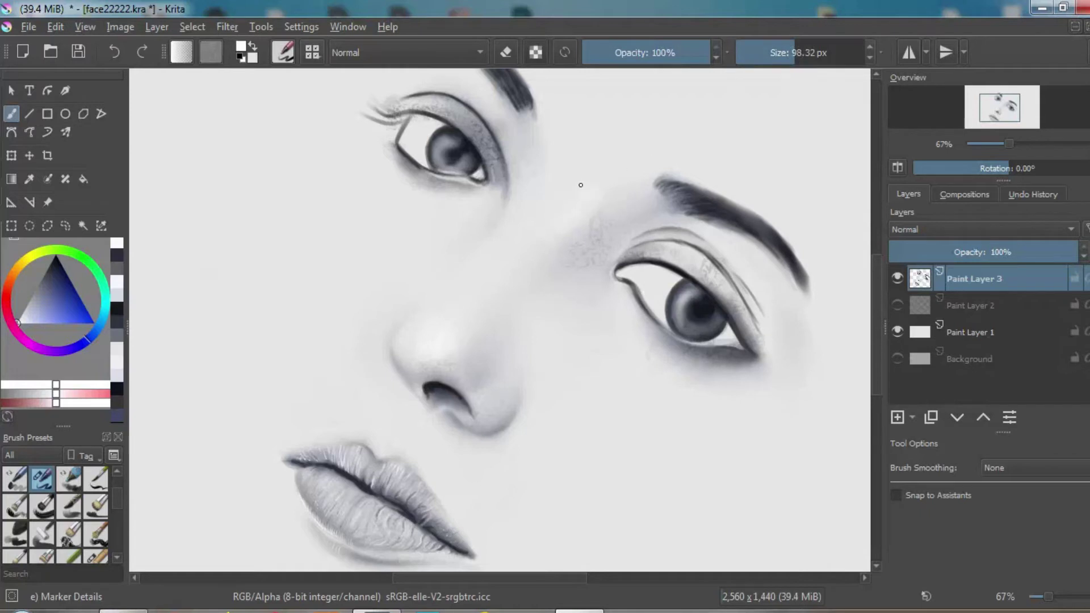
{"action": "left_click_drag", "start_coordinate": [683, 117], "coordinate": [709, 117]}
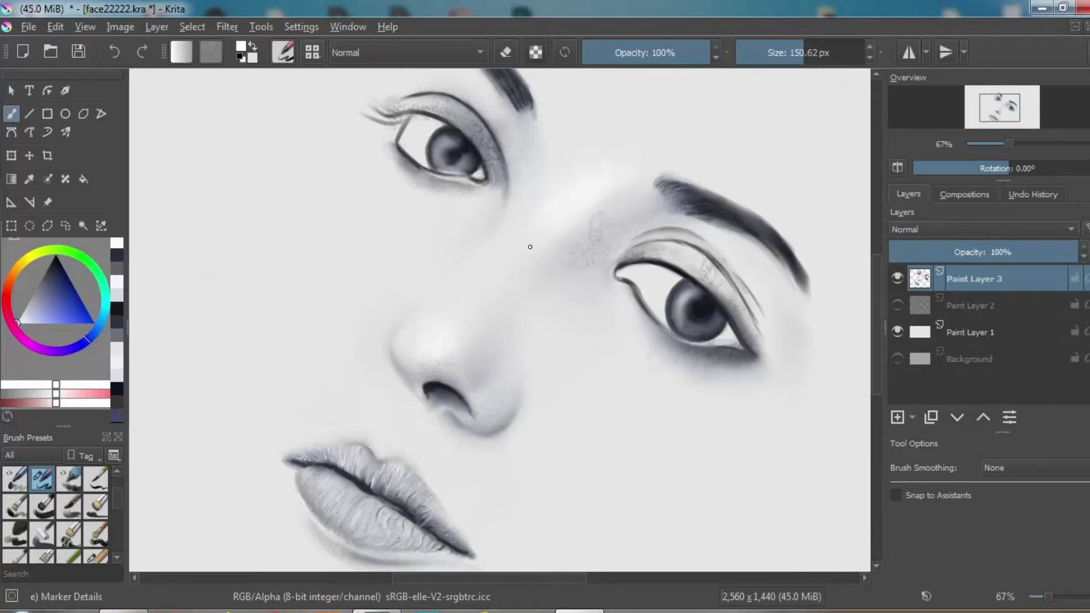
{"action": "left_click", "coordinate": [1001, 102]}
{"action": "key", "text": "bracketleft"}
{"action": "key", "text": "bracketleft"}
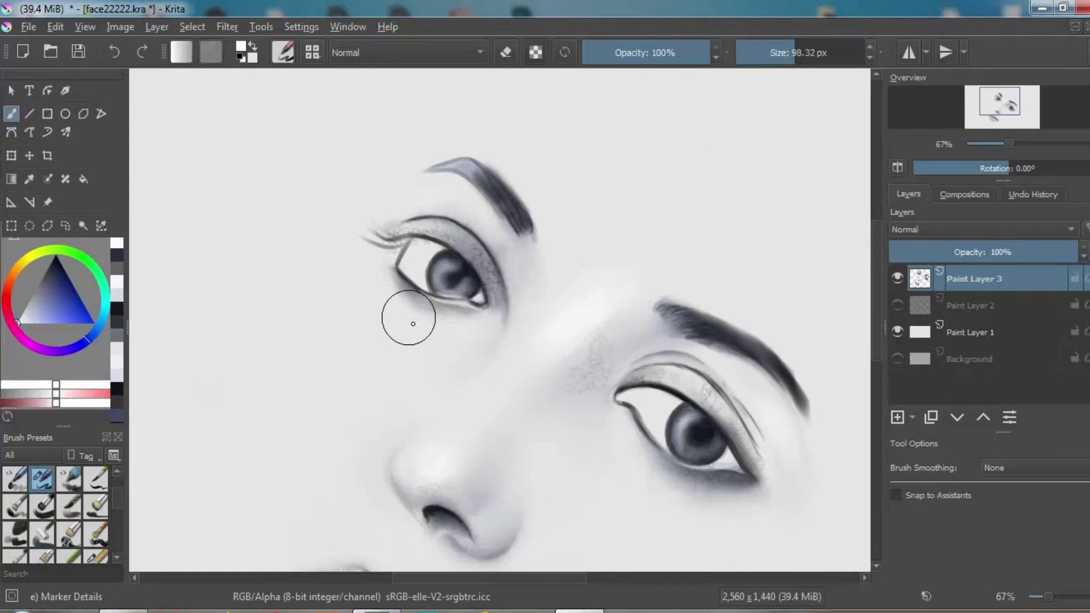
{"action": "key", "text": "bracketright"}
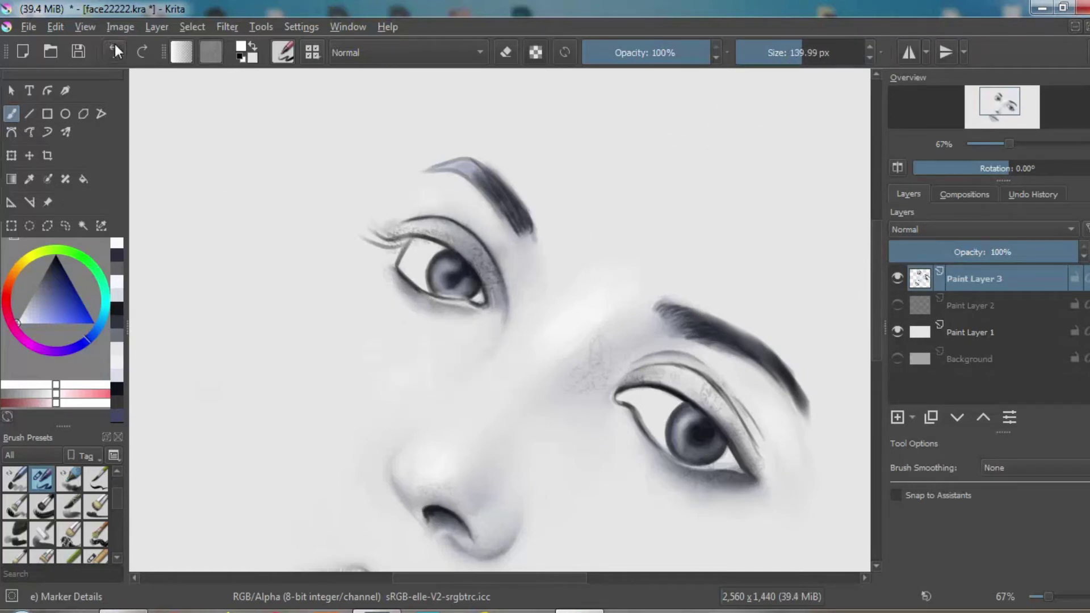
{"action": "left_click", "coordinate": [998, 145]}
{"action": "right_click", "coordinate": [461, 297]}
{"action": "left_click", "coordinate": [266, 369]}
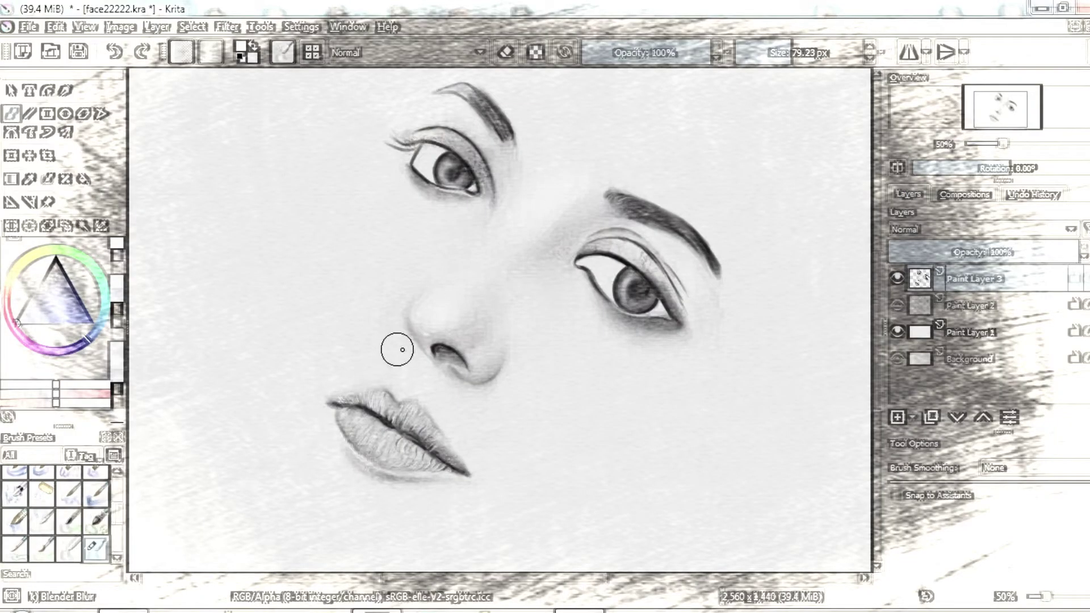
Blur the skin around the lips at about 130 px, then select Marker Details at 8.64 px.
{"action": "left_click_drag", "start_coordinate": [541, 222], "coordinate": [561, 222]}
{"action": "left_click_drag", "start_coordinate": [367, 432], "coordinate": [393, 498]}
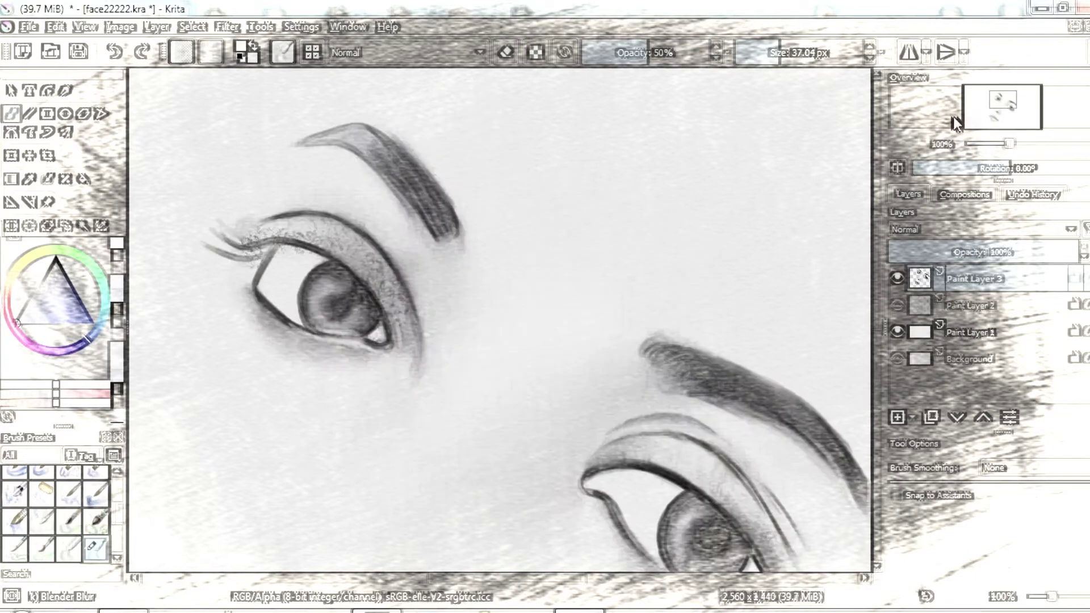
{"action": "left_click", "coordinate": [282, 52]}
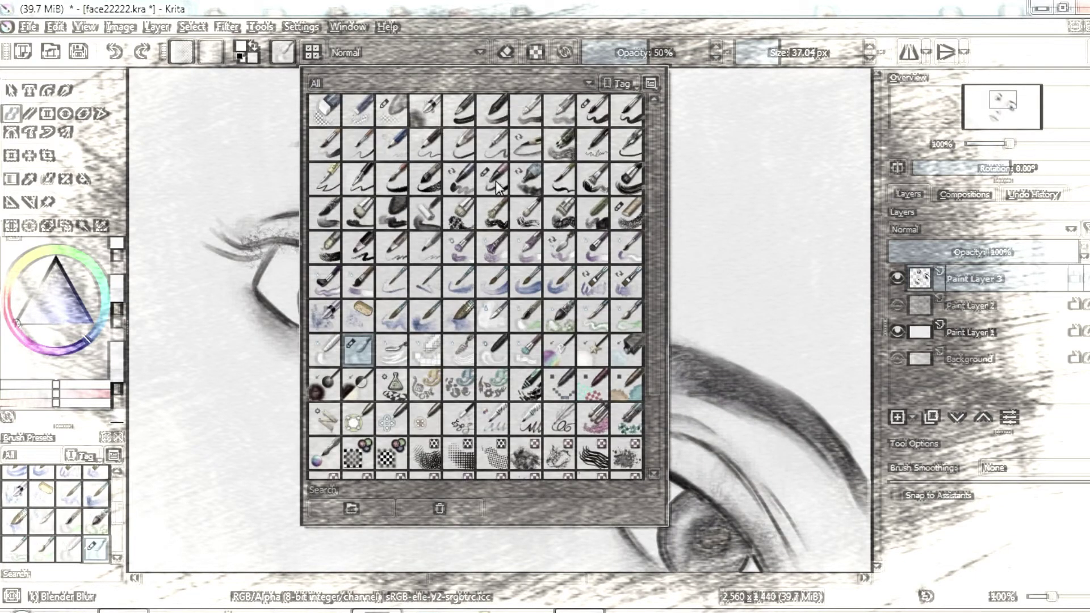
{"action": "left_click", "coordinate": [664, 90]}
{"action": "mouse_move", "coordinate": [336, 219]}
{"action": "left_mouse_down"}
{"action": "mouse_move", "coordinate": [438, 177]}
{"action": "mouse_move", "coordinate": [388, 251]}
{"action": "left_mouse_up"}
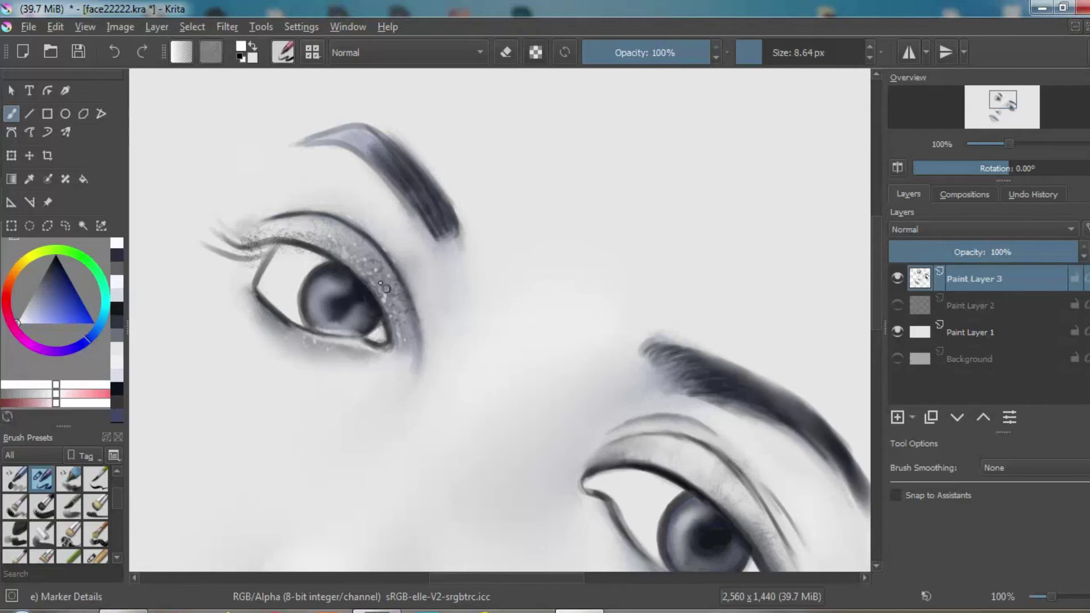
Zoom out and pick the Basic-5 Size brush from the quick palette.
{"action": "left_click_drag", "start_coordinate": [1010, 143], "coordinate": [1031, 109]}
{"action": "left_click", "coordinate": [1002, 124]}
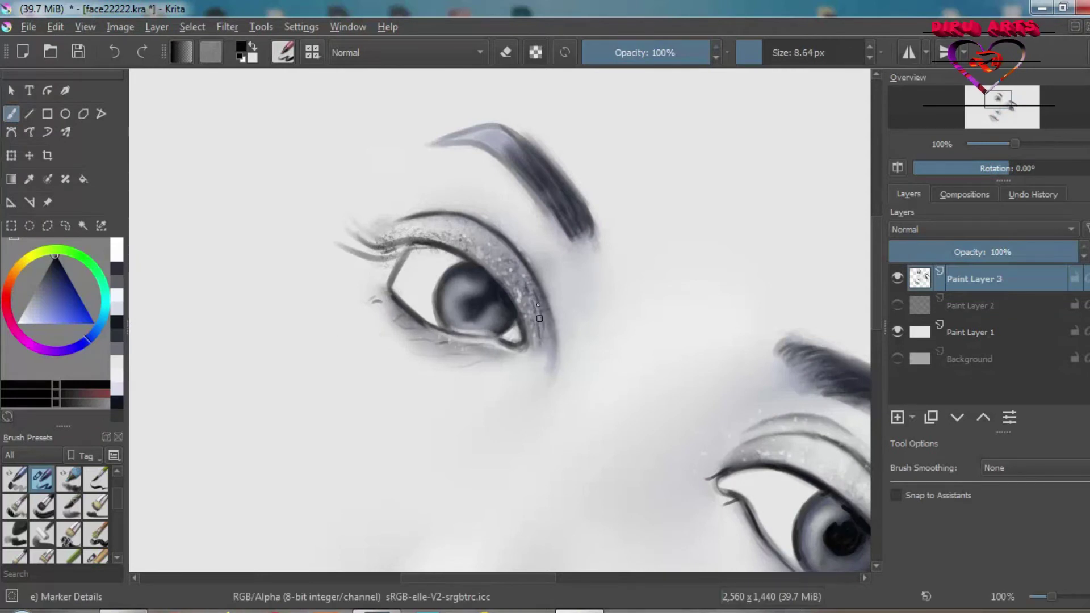
{"action": "right_click", "coordinate": [524, 293]}
{"action": "left_click", "coordinate": [260, 217]}
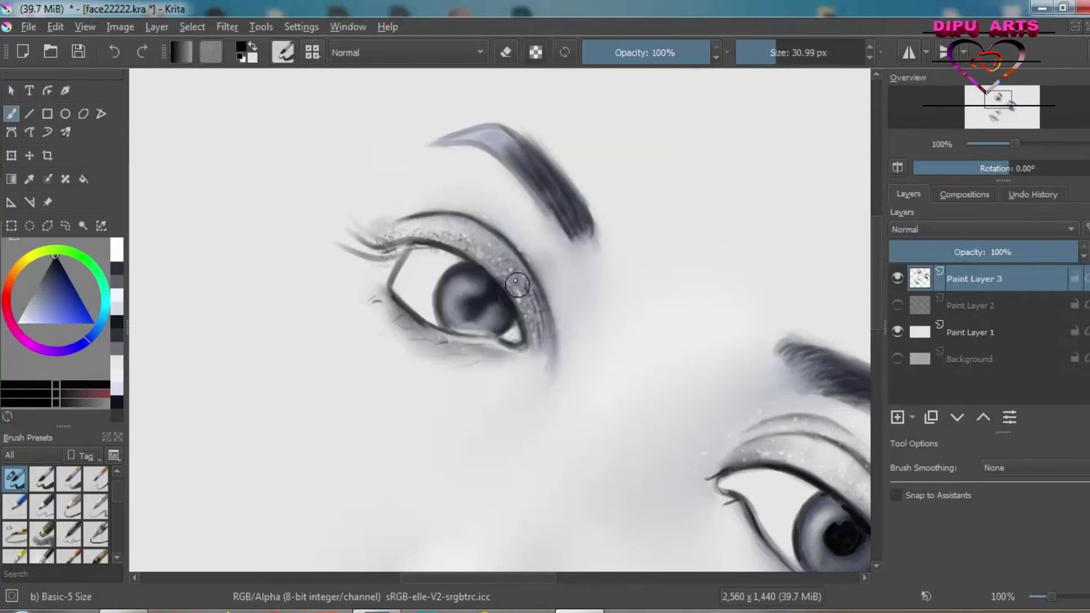
Dot dark specks along the upper eyelid and the eye's outer edge.
{"action": "left_click", "coordinate": [487, 241]}
{"action": "left_click", "coordinate": [520, 246]}
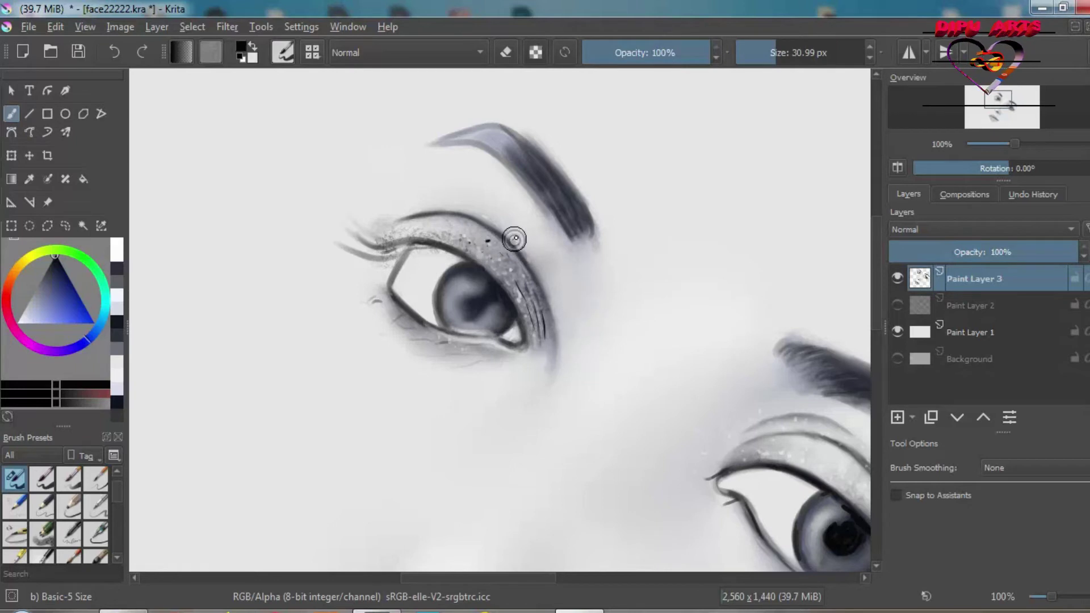
{"action": "left_click", "coordinate": [549, 298]}
{"action": "left_click", "coordinate": [556, 322]}
{"action": "left_click", "coordinate": [556, 338]}
{"action": "left_click", "coordinate": [547, 361]}
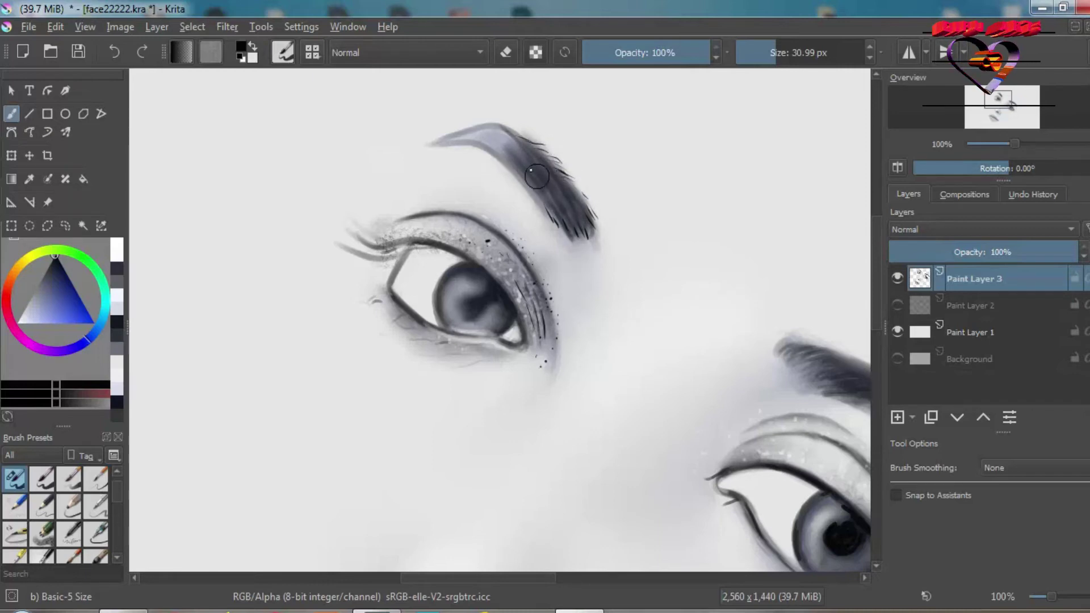
Stroke dense dark hair lines across the first eyebrow from front to tail.
{"action": "mouse_move", "coordinate": [490, 142]}
{"action": "left_mouse_down"}
{"action": "mouse_move", "coordinate": [470, 146]}
{"action": "mouse_move", "coordinate": [492, 126]}
{"action": "mouse_move", "coordinate": [564, 230]}
{"action": "left_mouse_up"}
{"action": "left_click_drag", "start_coordinate": [545, 181], "coordinate": [585, 230]}
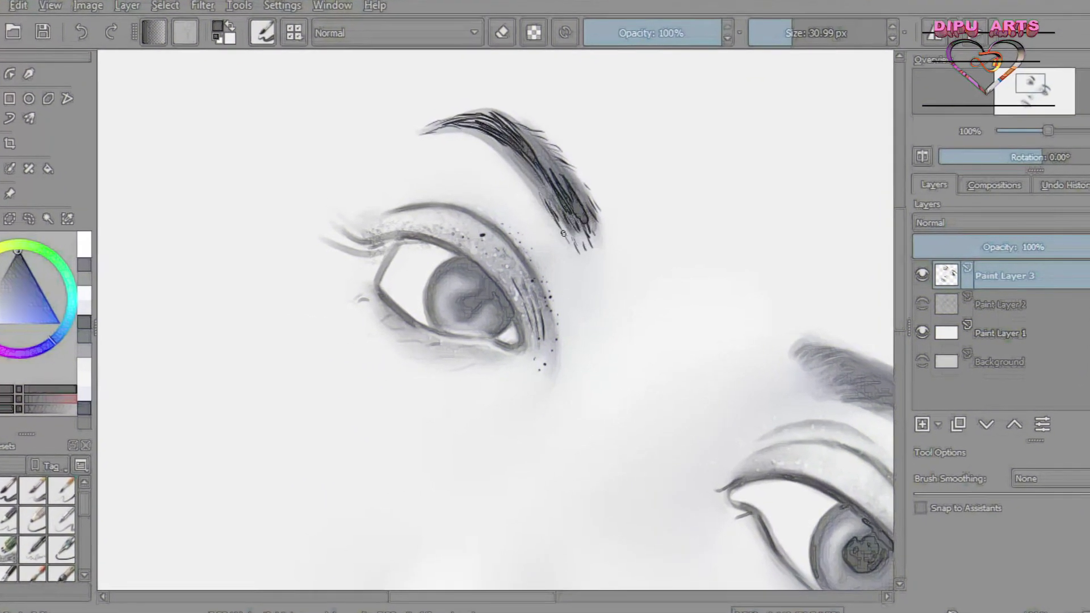
{"action": "mouse_move", "coordinate": [588, 175]}
{"action": "left_mouse_down"}
{"action": "mouse_move", "coordinate": [608, 227]}
{"action": "mouse_move", "coordinate": [604, 214]}
{"action": "left_mouse_up"}
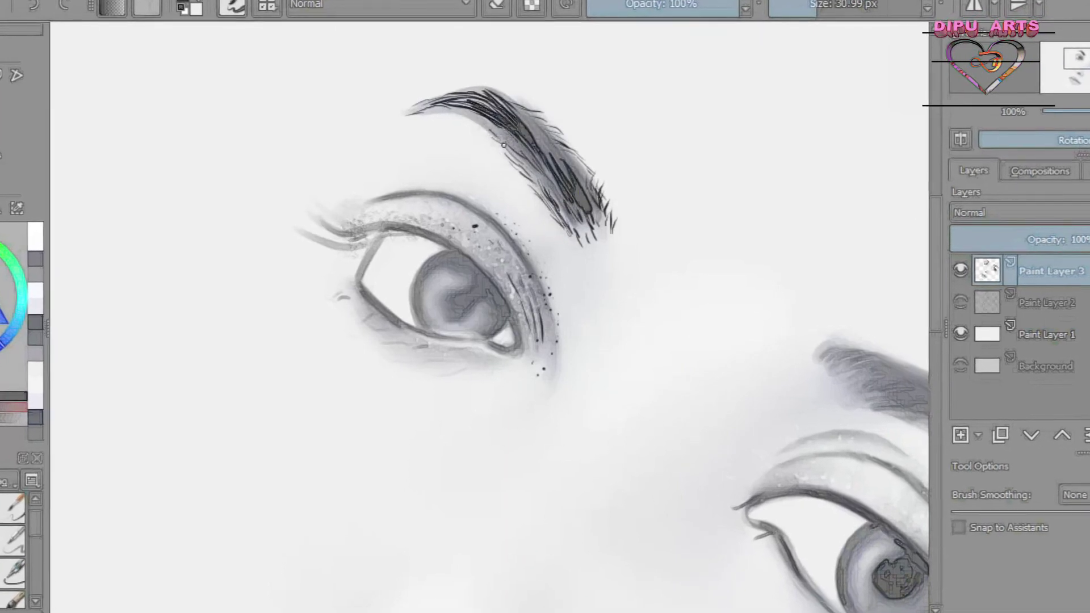
{"action": "left_click_drag", "start_coordinate": [503, 145], "coordinate": [544, 133]}
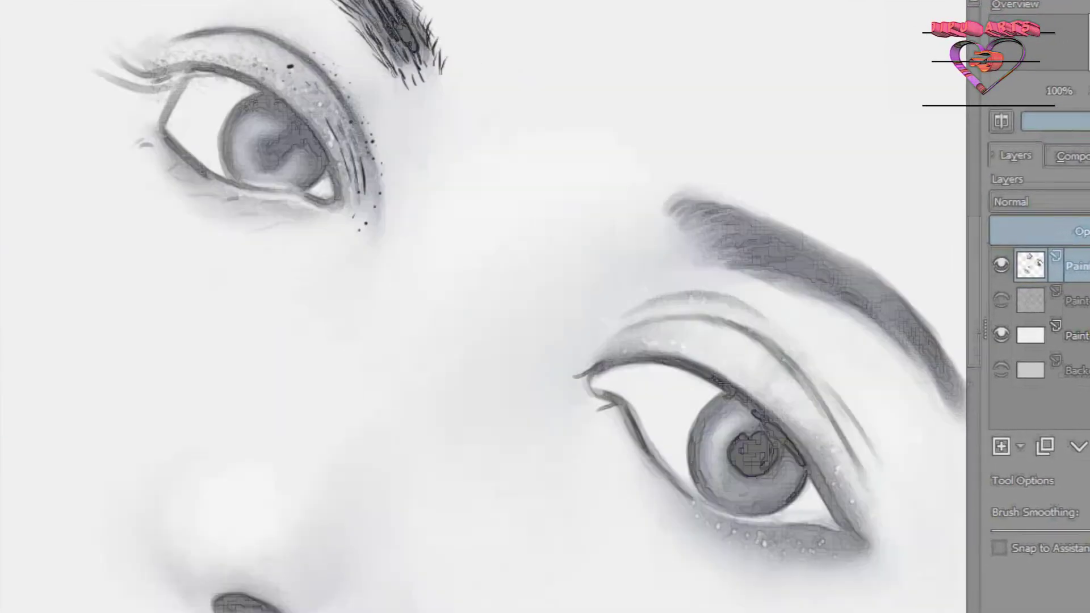
Pan to the other brow and fill its inner part and tapered tail with hair strokes.
{"action": "mouse_move", "coordinate": [684, 261]}
{"action": "left_mouse_down"}
{"action": "mouse_move", "coordinate": [381, 244]}
{"action": "mouse_move", "coordinate": [392, 206]}
{"action": "left_mouse_up"}
{"action": "left_click_drag", "start_coordinate": [377, 244], "coordinate": [409, 219]}
{"action": "left_click_drag", "start_coordinate": [420, 262], "coordinate": [454, 238]}
{"action": "mouse_move", "coordinate": [445, 278]}
{"action": "left_mouse_down"}
{"action": "mouse_move", "coordinate": [477, 257]}
{"action": "mouse_move", "coordinate": [531, 272]}
{"action": "mouse_move", "coordinate": [567, 301]}
{"action": "left_mouse_up"}
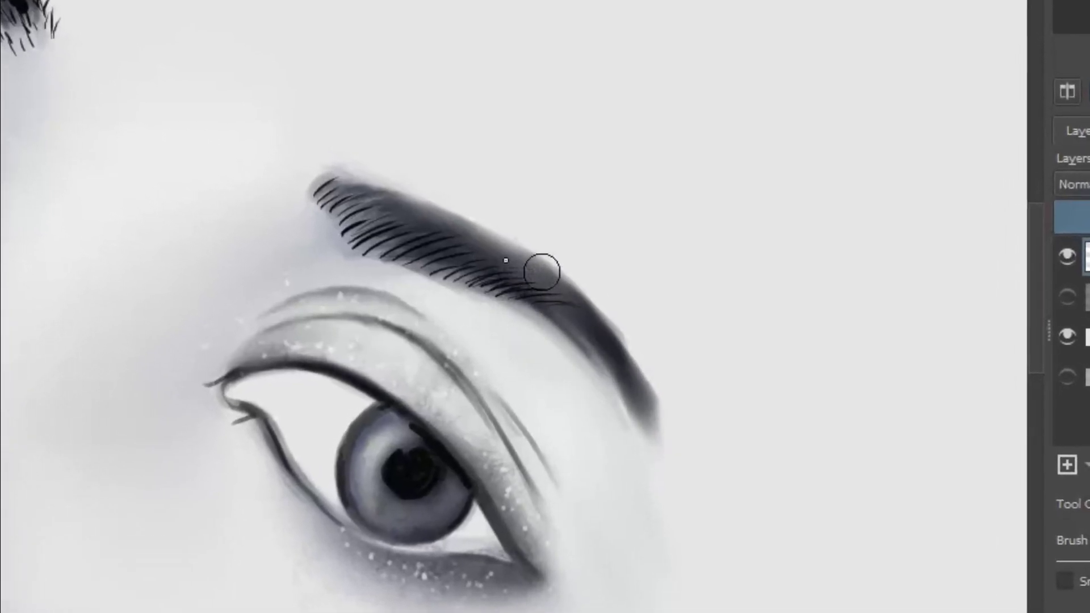
{"action": "left_click_drag", "start_coordinate": [499, 284], "coordinate": [540, 252]}
{"action": "left_click_drag", "start_coordinate": [536, 298], "coordinate": [578, 270]}
{"action": "left_click_drag", "start_coordinate": [568, 318], "coordinate": [613, 295]}
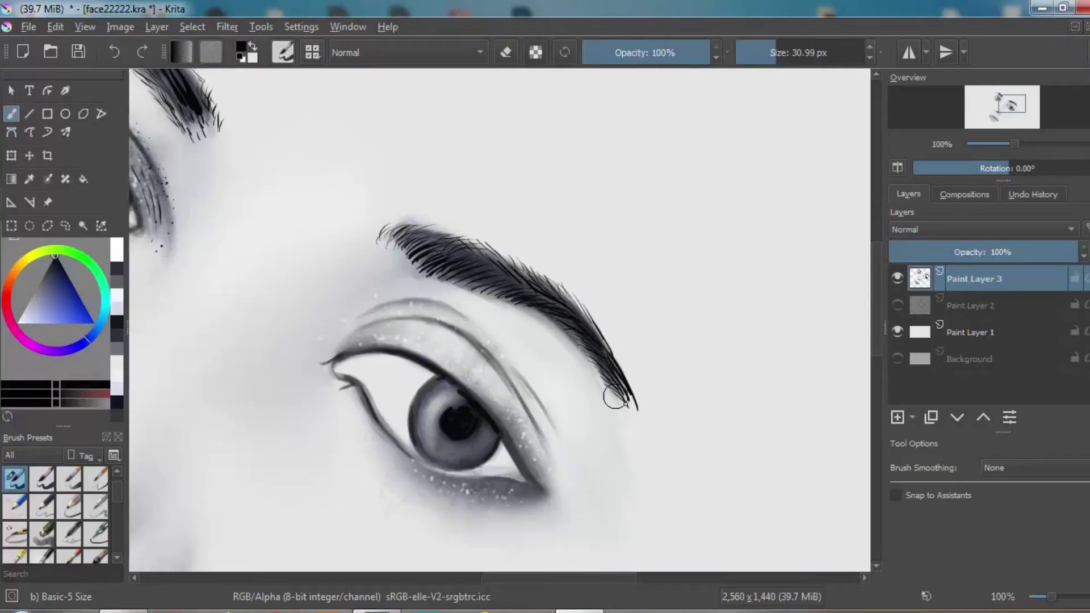
Dot the upper crease and draw short lashes along the lower lid and outer corner.
{"action": "left_click_drag", "start_coordinate": [425, 348], "coordinate": [356, 338]}
{"action": "left_click_drag", "start_coordinate": [368, 417], "coordinate": [354, 425]}
{"action": "mouse_move", "coordinate": [374, 432]}
{"action": "left_mouse_down"}
{"action": "mouse_move", "coordinate": [361, 441]}
{"action": "mouse_move", "coordinate": [396, 469]}
{"action": "left_mouse_up"}
{"action": "left_click_drag", "start_coordinate": [416, 467], "coordinate": [408, 478]}
{"action": "left_click_drag", "start_coordinate": [426, 473], "coordinate": [420, 484]}
{"action": "mouse_move", "coordinate": [434, 483]}
{"action": "left_mouse_down"}
{"action": "mouse_move", "coordinate": [425, 501]}
{"action": "mouse_move", "coordinate": [445, 502]}
{"action": "left_mouse_up"}
{"action": "mouse_move", "coordinate": [471, 485]}
{"action": "left_mouse_down"}
{"action": "mouse_move", "coordinate": [477, 514]}
{"action": "mouse_move", "coordinate": [499, 508]}
{"action": "left_mouse_up"}
{"action": "left_click_drag", "start_coordinate": [511, 482], "coordinate": [514, 502]}
{"action": "left_click_drag", "start_coordinate": [521, 462], "coordinate": [542, 460]}
{"action": "left_click_drag", "start_coordinate": [528, 475], "coordinate": [559, 481]}
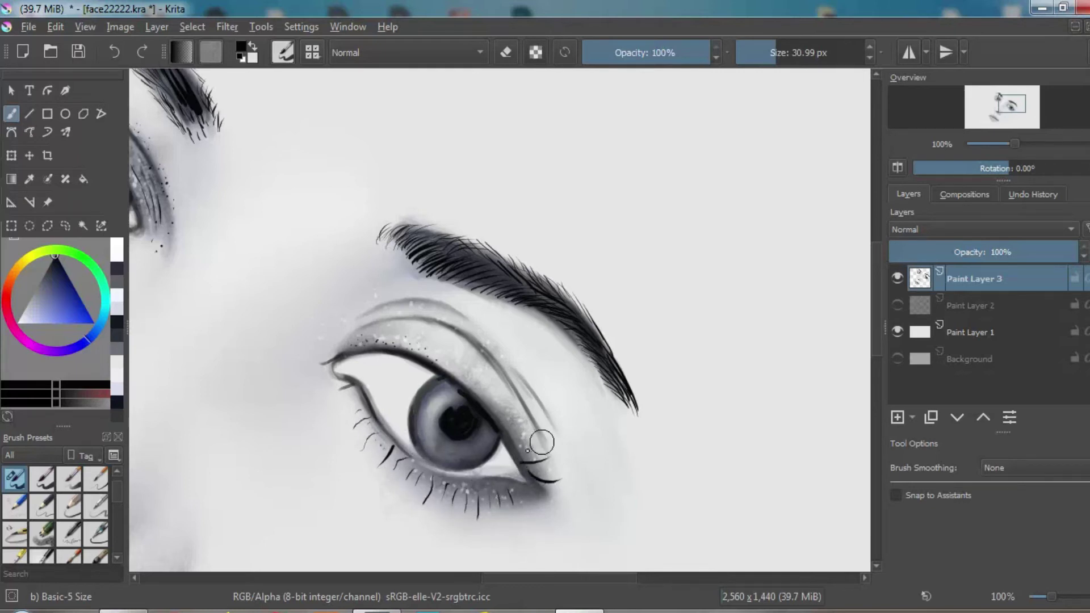
Draw short upper lashes above the lid and along the outer lid.
{"action": "left_click_drag", "start_coordinate": [437, 359], "coordinate": [435, 348]}
{"action": "left_click_drag", "start_coordinate": [424, 356], "coordinate": [410, 336]}
{"action": "left_click_drag", "start_coordinate": [398, 345], "coordinate": [397, 332]}
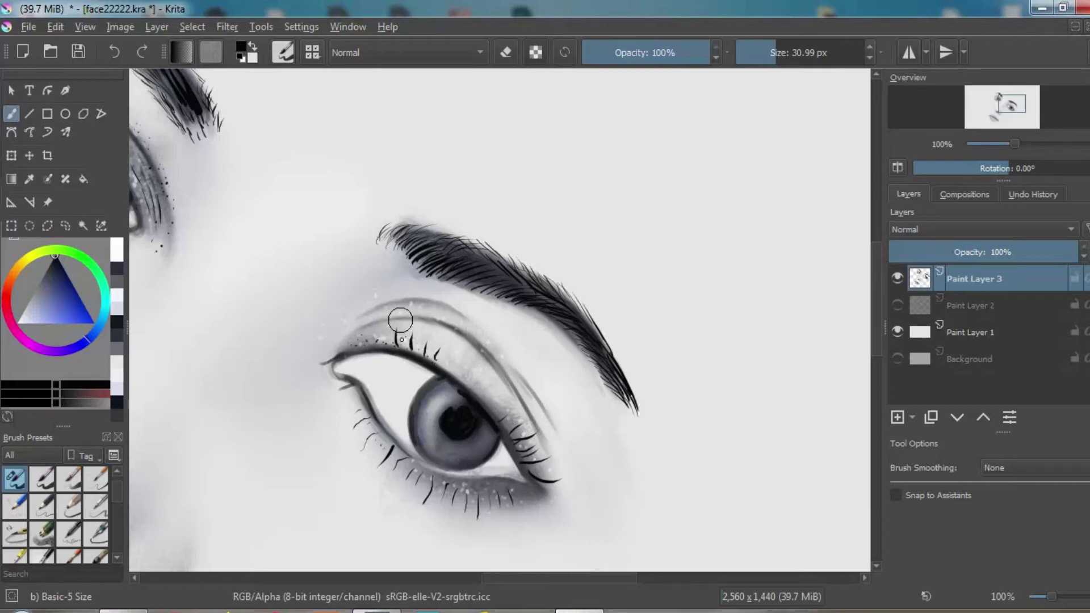
{"action": "left_click_drag", "start_coordinate": [454, 372], "coordinate": [463, 362]}
{"action": "left_click_drag", "start_coordinate": [465, 381], "coordinate": [478, 372]}
{"action": "mouse_move", "coordinate": [477, 389]}
{"action": "left_mouse_down"}
{"action": "mouse_move", "coordinate": [493, 382]}
{"action": "mouse_move", "coordinate": [505, 395]}
{"action": "left_mouse_up"}
{"action": "mouse_move", "coordinate": [495, 409]}
{"action": "left_mouse_down"}
{"action": "mouse_move", "coordinate": [517, 407]}
{"action": "mouse_move", "coordinate": [525, 425]}
{"action": "left_mouse_up"}
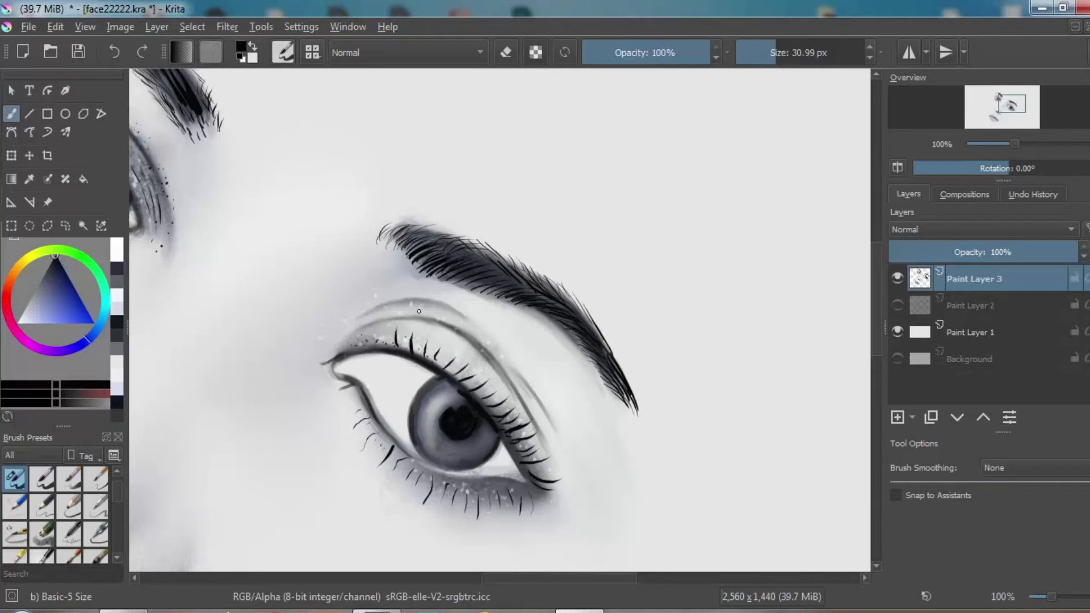
Add inner-corner lower lashes, an outer-corner wing and upper-lid lashes, then zoom out.
{"action": "left_click_drag", "start_coordinate": [1014, 122], "coordinate": [1003, 118]}
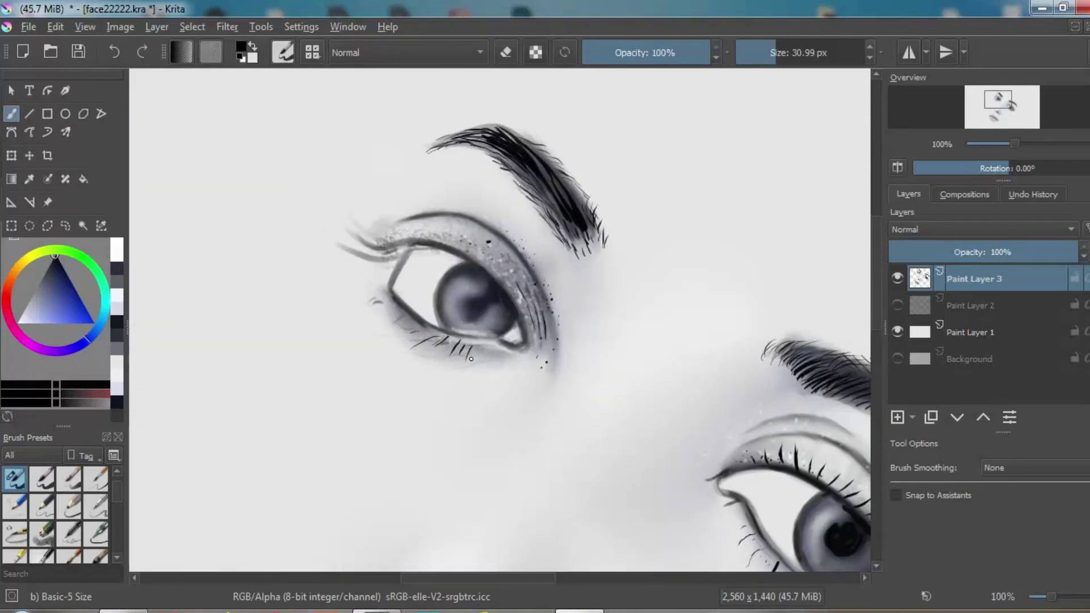
{"action": "left_click_drag", "start_coordinate": [412, 326], "coordinate": [400, 332]}
{"action": "left_click_drag", "start_coordinate": [404, 318], "coordinate": [391, 322]}
{"action": "left_click_drag", "start_coordinate": [397, 309], "coordinate": [386, 312]}
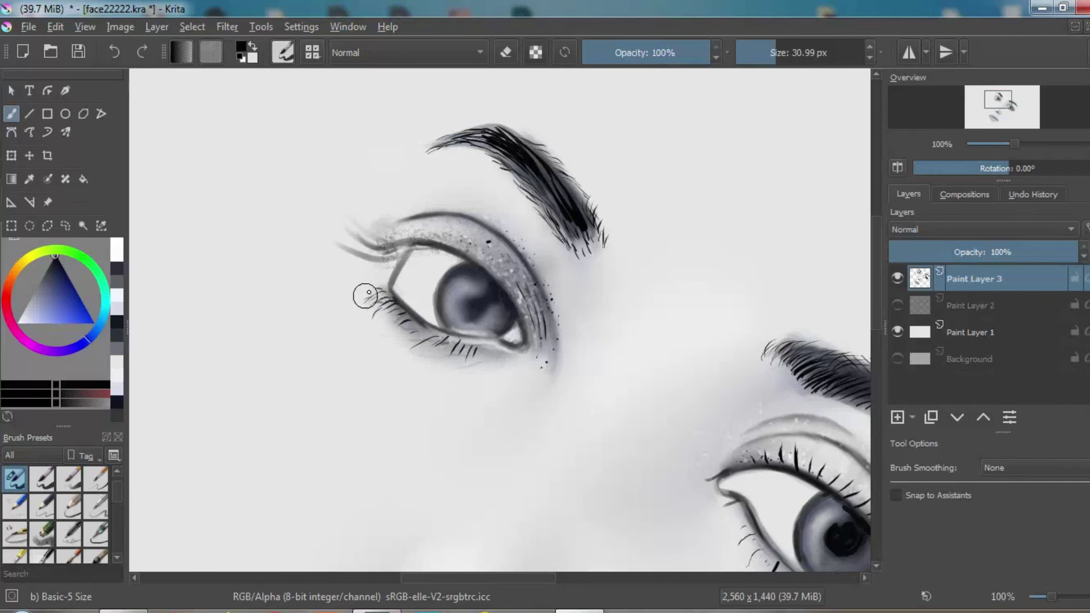
{"action": "left_click_drag", "start_coordinate": [390, 260], "coordinate": [343, 247]}
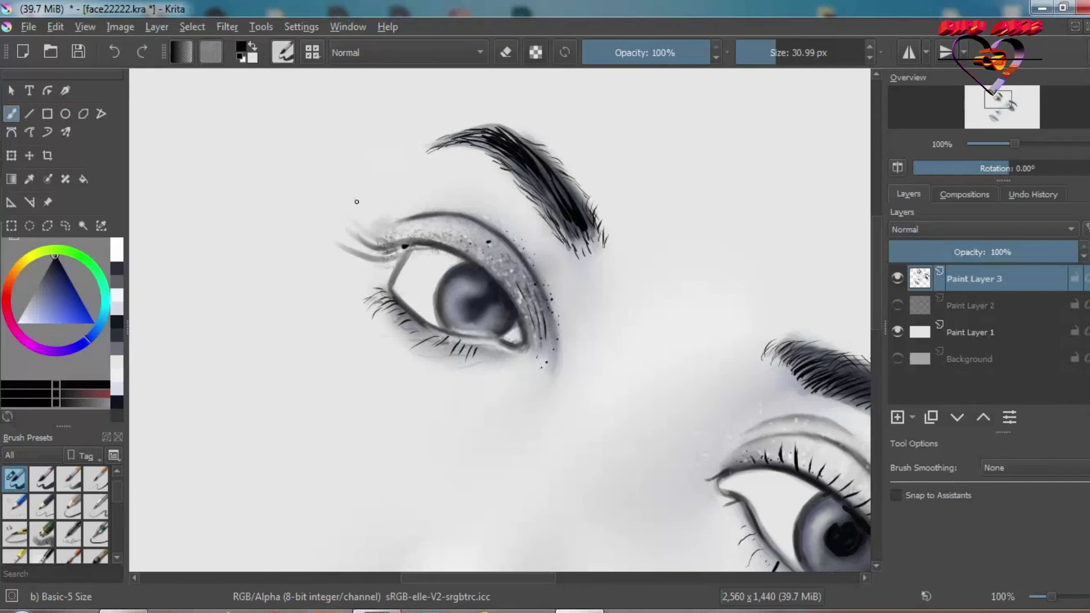
{"action": "left_click_drag", "start_coordinate": [411, 248], "coordinate": [374, 236]}
{"action": "left_click_drag", "start_coordinate": [405, 254], "coordinate": [348, 250]}
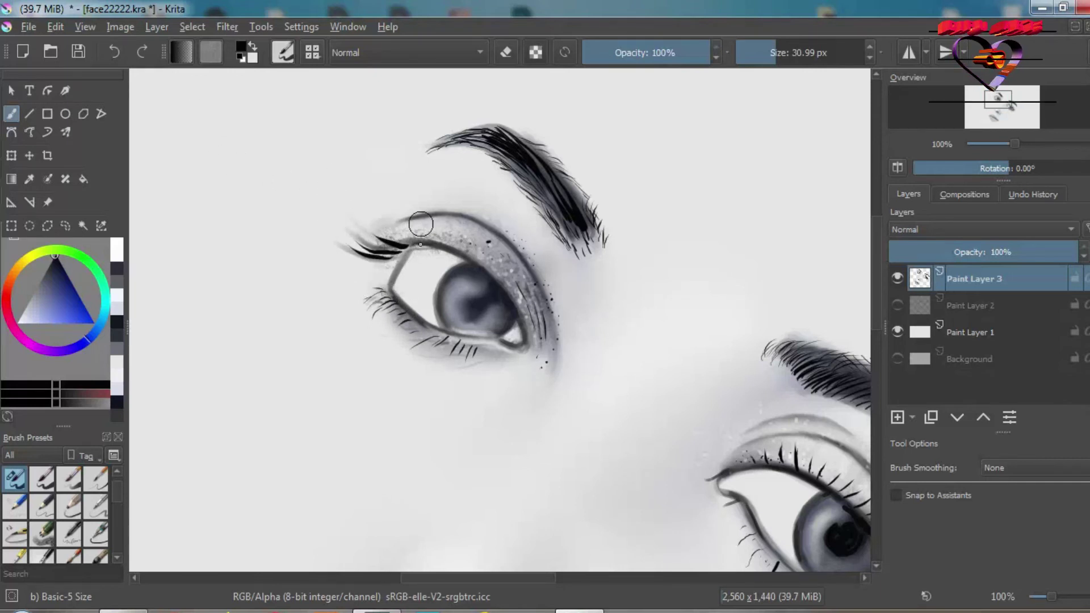
{"action": "left_click_drag", "start_coordinate": [417, 229], "coordinate": [345, 230]}
{"action": "mouse_move", "coordinate": [419, 244]}
{"action": "left_mouse_down"}
{"action": "mouse_move", "coordinate": [411, 215]}
{"action": "mouse_move", "coordinate": [450, 223]}
{"action": "left_mouse_up"}
{"action": "mouse_move", "coordinate": [480, 259]}
{"action": "left_mouse_down"}
{"action": "mouse_move", "coordinate": [472, 237]}
{"action": "mouse_move", "coordinate": [512, 274]}
{"action": "mouse_move", "coordinate": [531, 340]}
{"action": "mouse_move", "coordinate": [498, 340]}
{"action": "mouse_move", "coordinate": [526, 340]}
{"action": "left_mouse_up"}
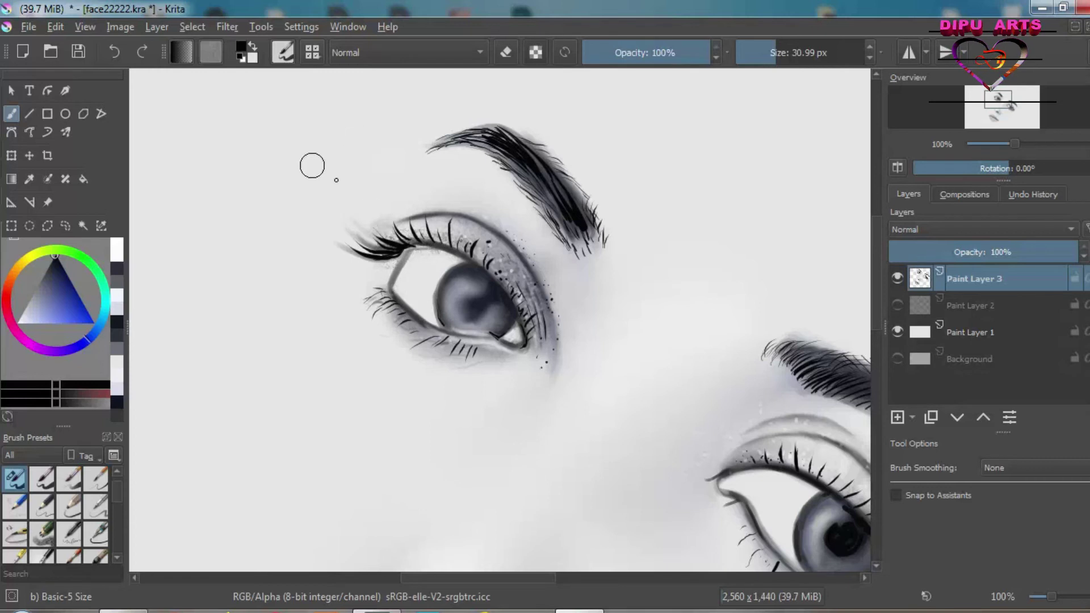
{"action": "left_click_drag", "start_coordinate": [417, 238], "coordinate": [406, 207]}
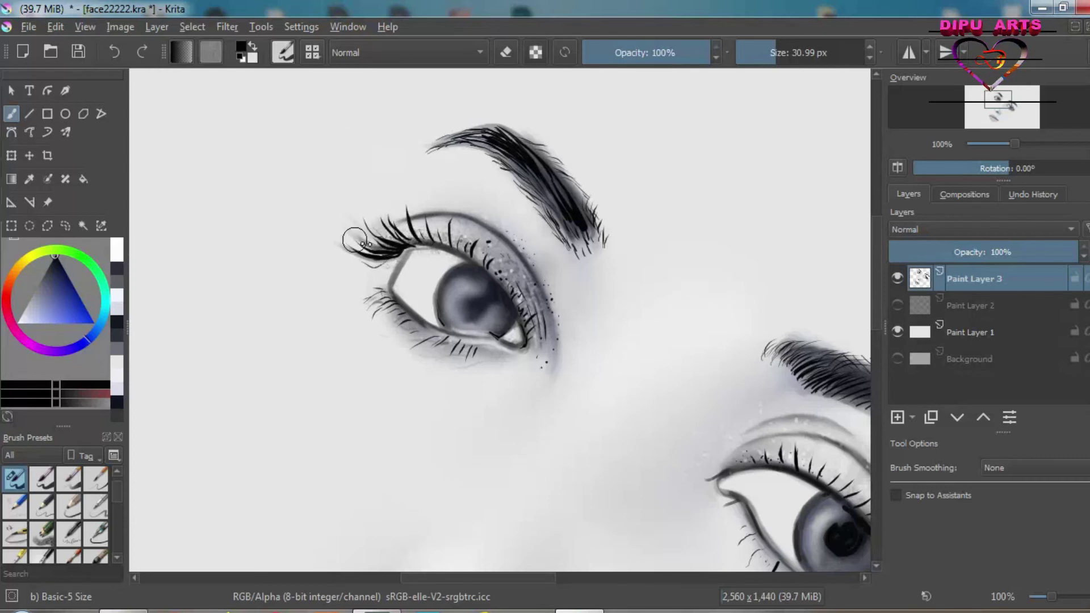
{"action": "left_click", "coordinate": [115, 51]}
{"action": "left_click_drag", "start_coordinate": [1013, 144], "coordinate": [1001, 143]}
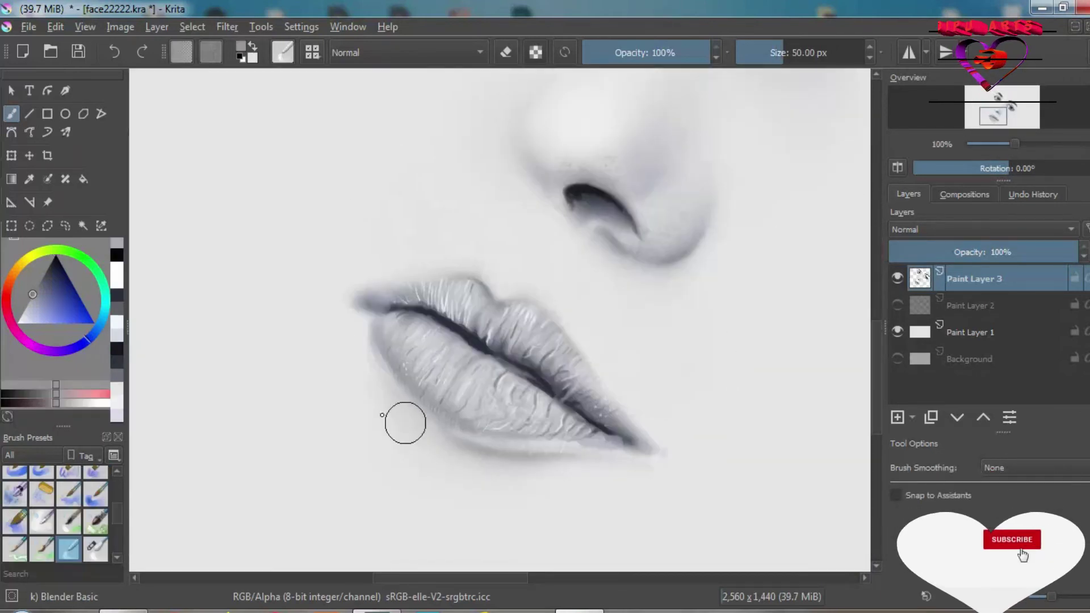
Pick the Marker Details brush from the brush presets.
{"action": "left_click", "coordinate": [282, 53]}
{"action": "left_click", "coordinate": [511, 284]}
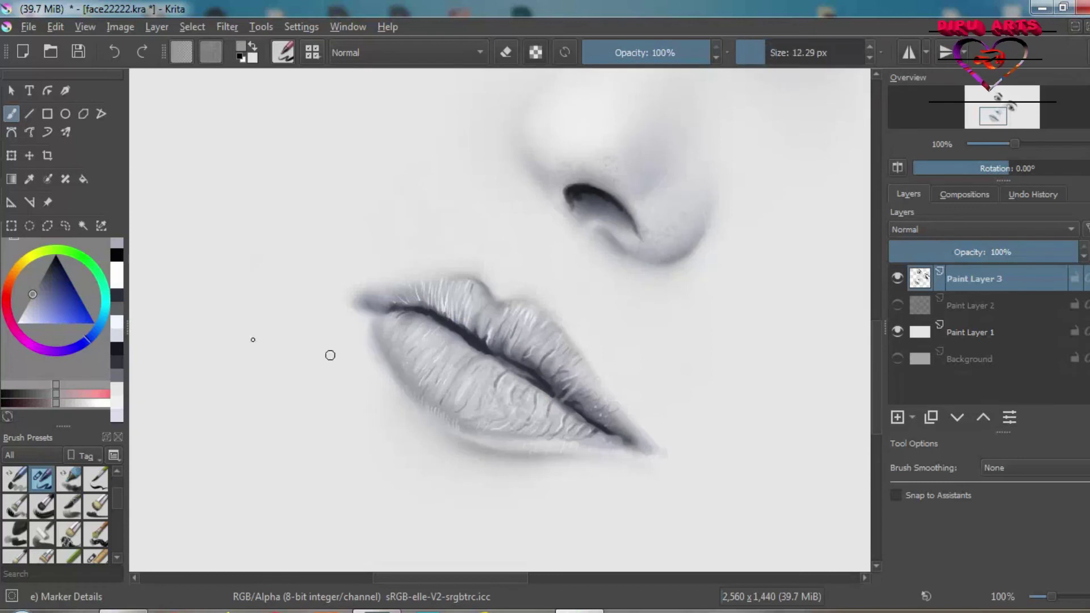
{"action": "left_click", "coordinate": [18, 321]}
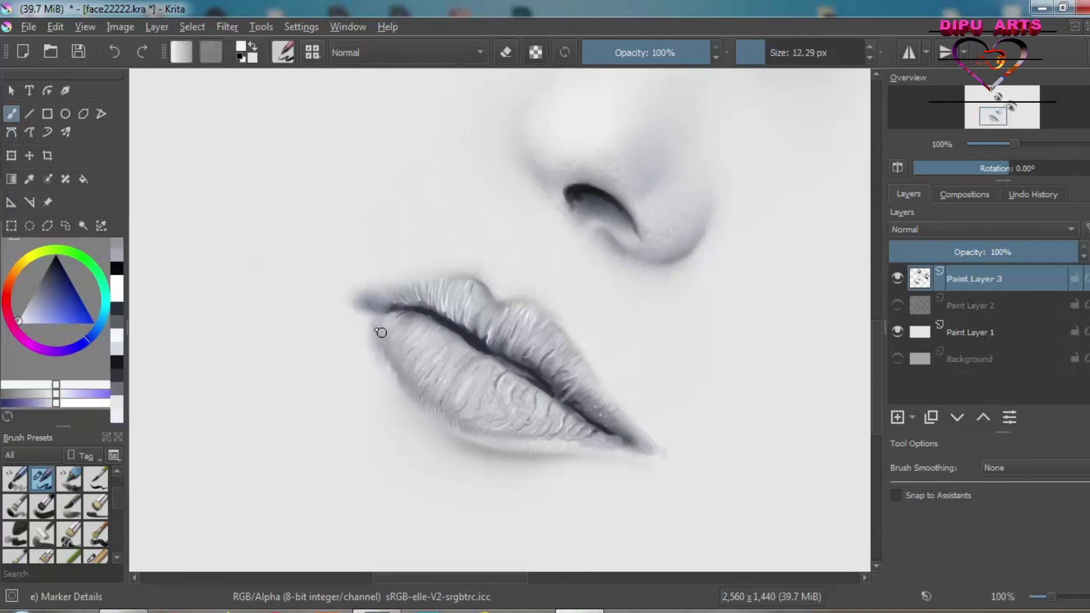
Crop the canvas to a 1222 × 1333 px frame around the face, then resume freehand painting.
{"action": "key", "text": "c"}
{"action": "scroll", "coordinate": [981, 121], "scroll_direction": "down", "scroll_amount": 3}
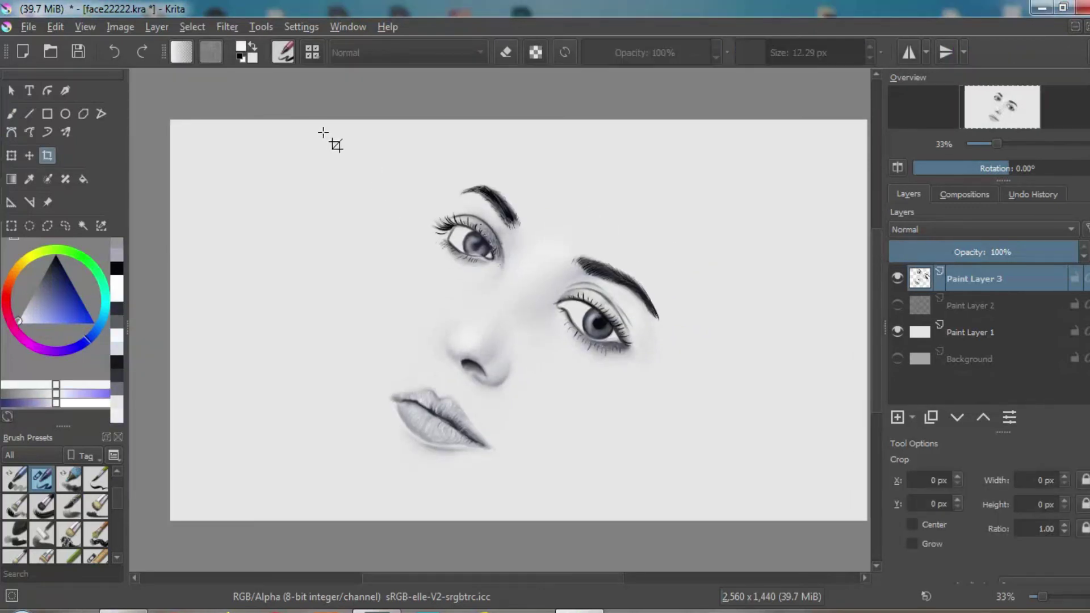
{"action": "mouse_move", "coordinate": [323, 133]}
{"action": "left_mouse_down"}
{"action": "mouse_move", "coordinate": [664, 554]}
{"action": "mouse_move", "coordinate": [651, 506]}
{"action": "left_mouse_up"}
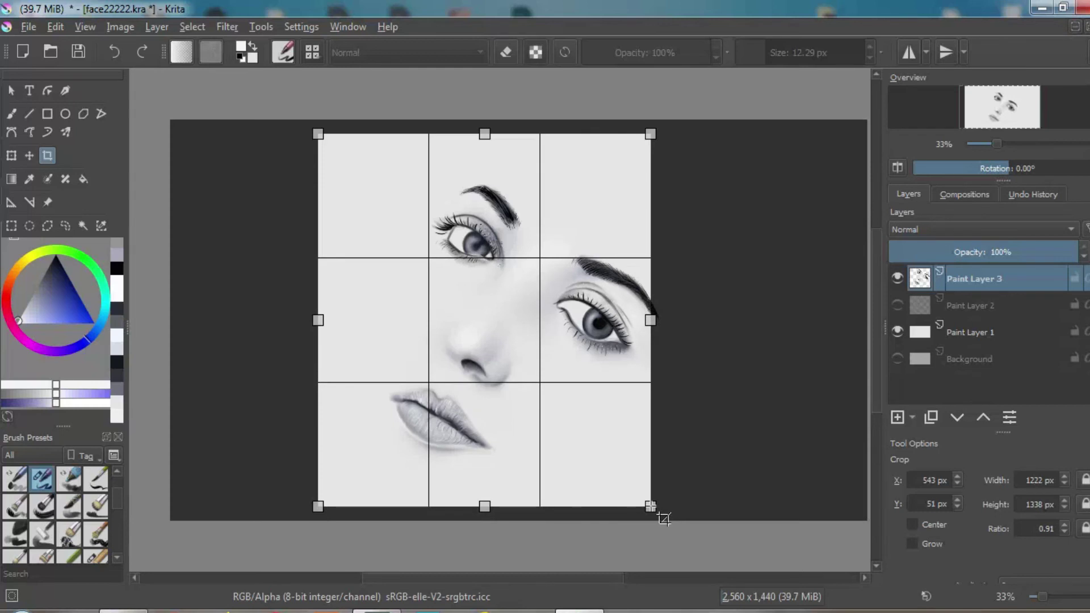
{"action": "key", "text": "Return"}
{"action": "scroll", "coordinate": [989, 142], "scroll_direction": "up", "scroll_amount": 1}
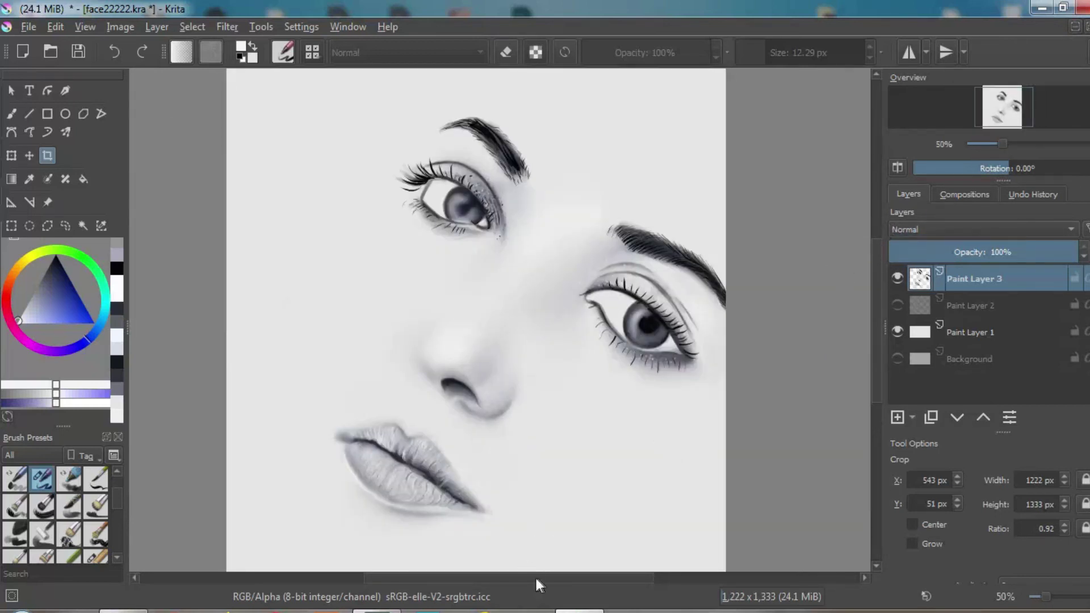
{"action": "left_click", "coordinate": [11, 114]}
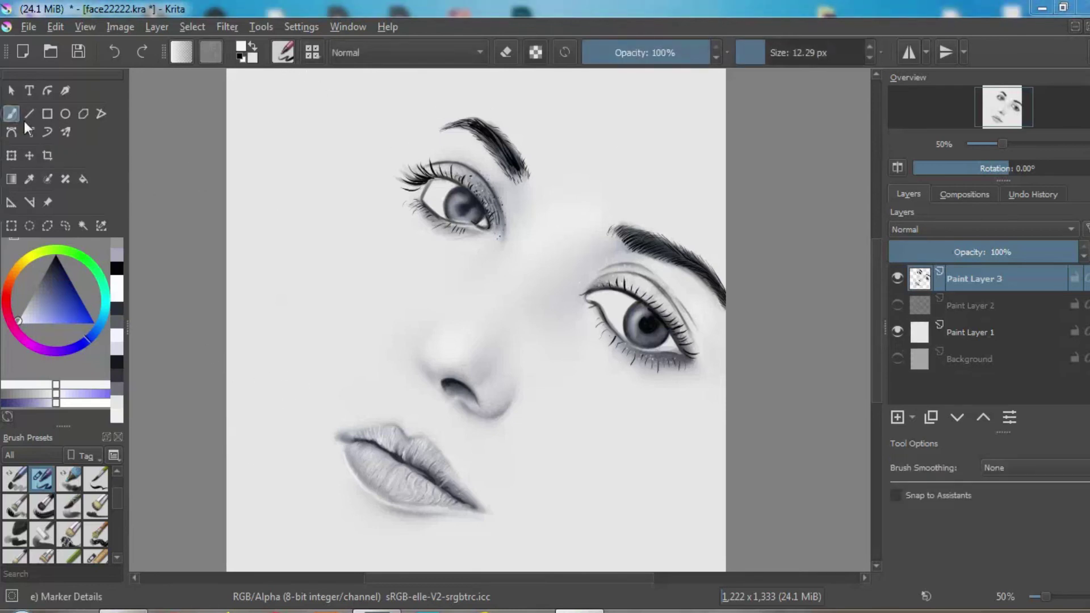
{"action": "scroll", "coordinate": [701, 198], "scroll_direction": "up", "scroll_amount": 1}
{"action": "scroll", "coordinate": [577, 263], "scroll_direction": "up", "scroll_amount": 1}
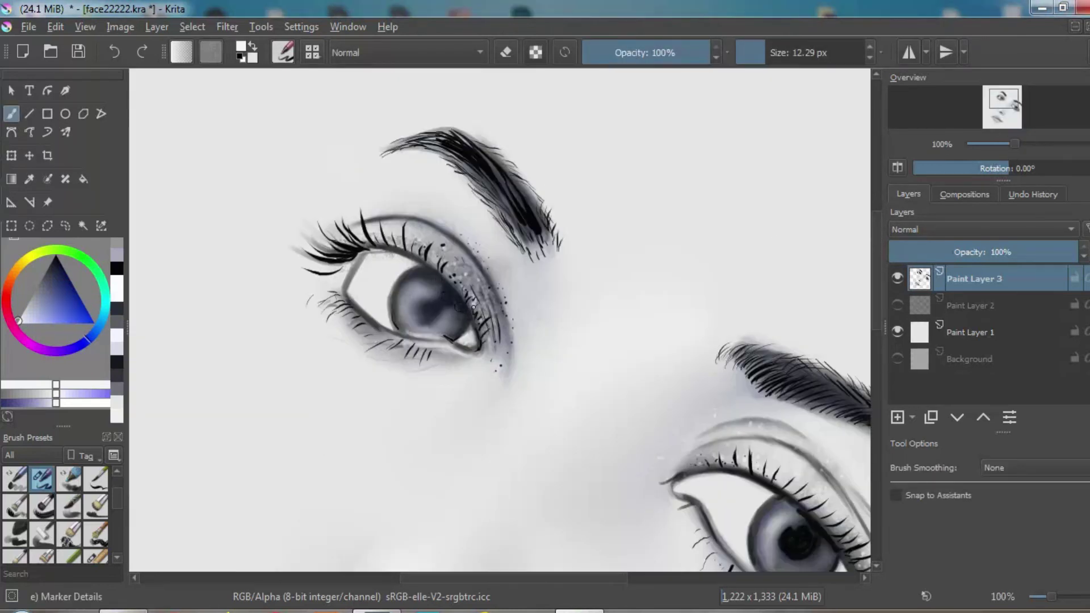
Darken the left eye's pupil and paint a white highlight on it.
{"action": "key", "text": "d"}
{"action": "left_click_drag", "start_coordinate": [433, 299], "coordinate": [429, 302]}
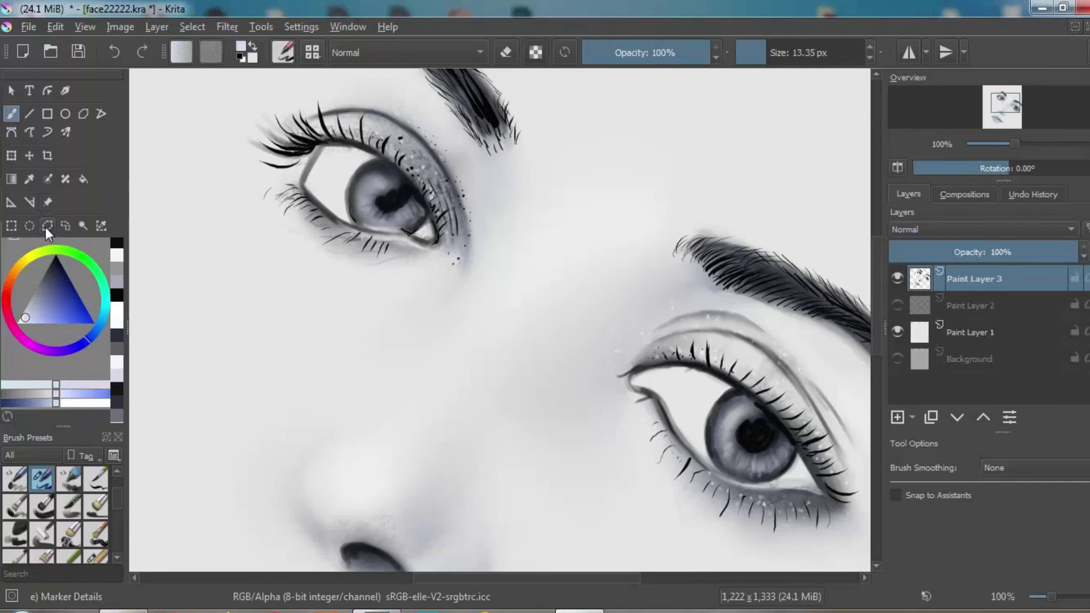
{"action": "left_click", "coordinate": [48, 226]}
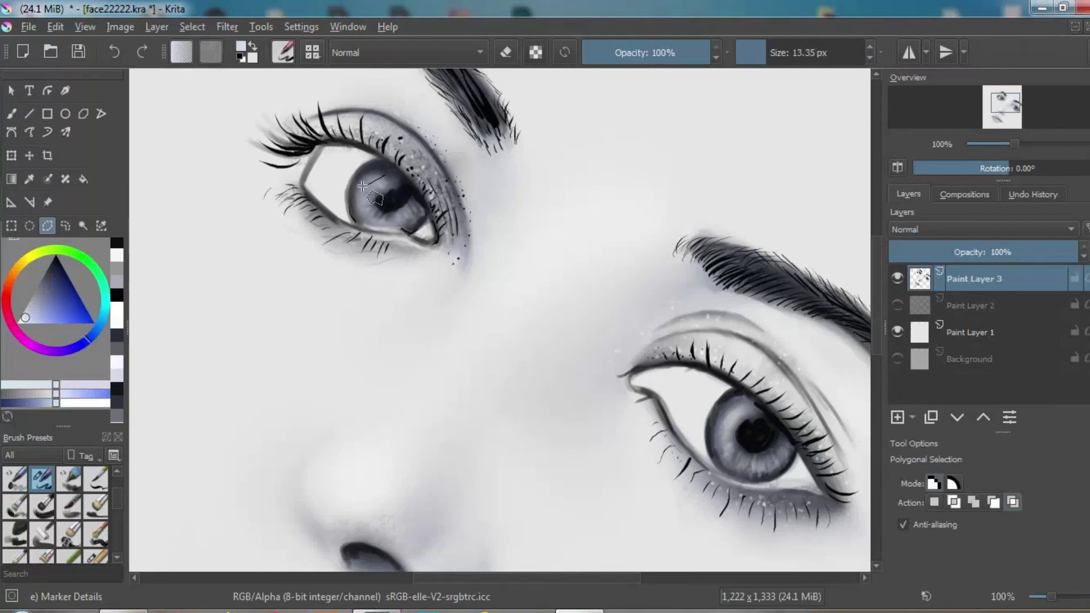
{"action": "left_click", "coordinate": [10, 115]}
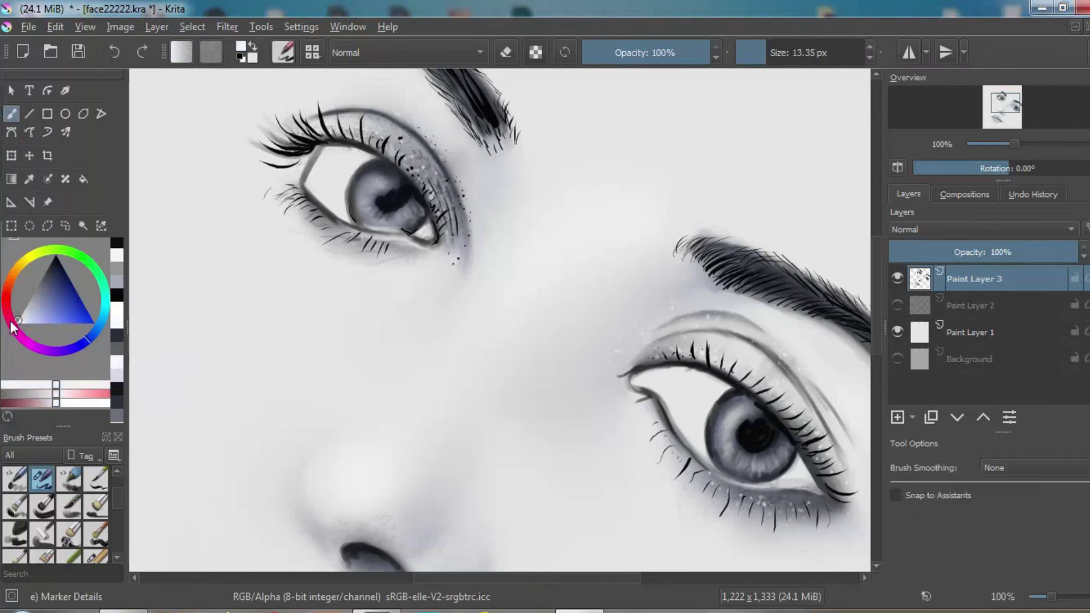
{"action": "mouse_move", "coordinate": [368, 189]}
{"action": "left_mouse_down"}
{"action": "mouse_move", "coordinate": [393, 182]}
{"action": "mouse_move", "coordinate": [372, 200]}
{"action": "left_mouse_up"}
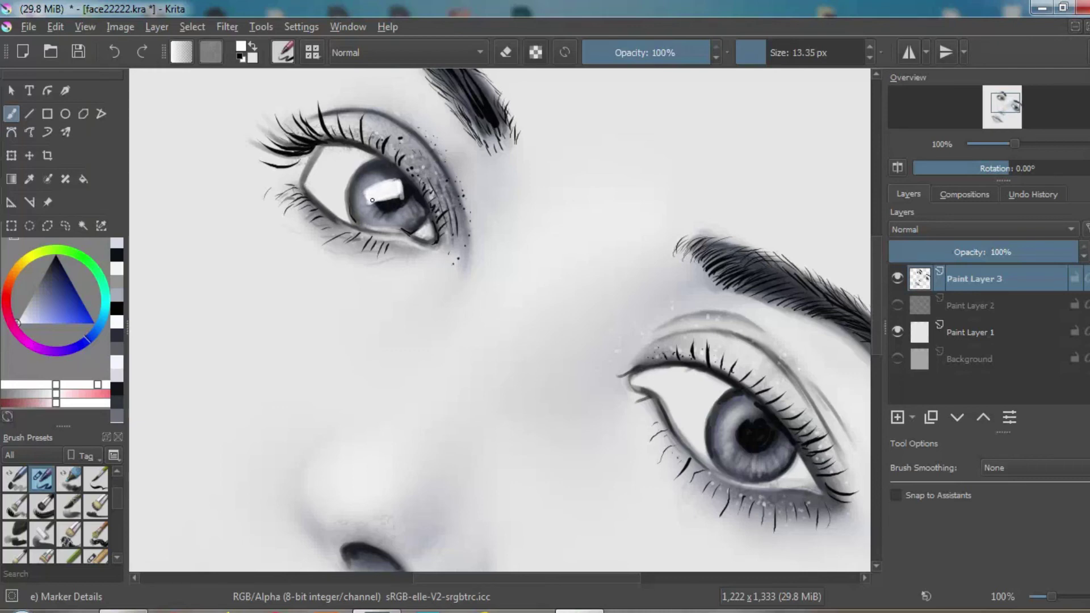
Zoom in, shrink the brush, and paint a white catch-light in the right iris.
{"action": "scroll", "coordinate": [1000, 105], "scroll_direction": "up", "scroll_amount": 1}
{"action": "left_click", "coordinate": [1000, 105]}
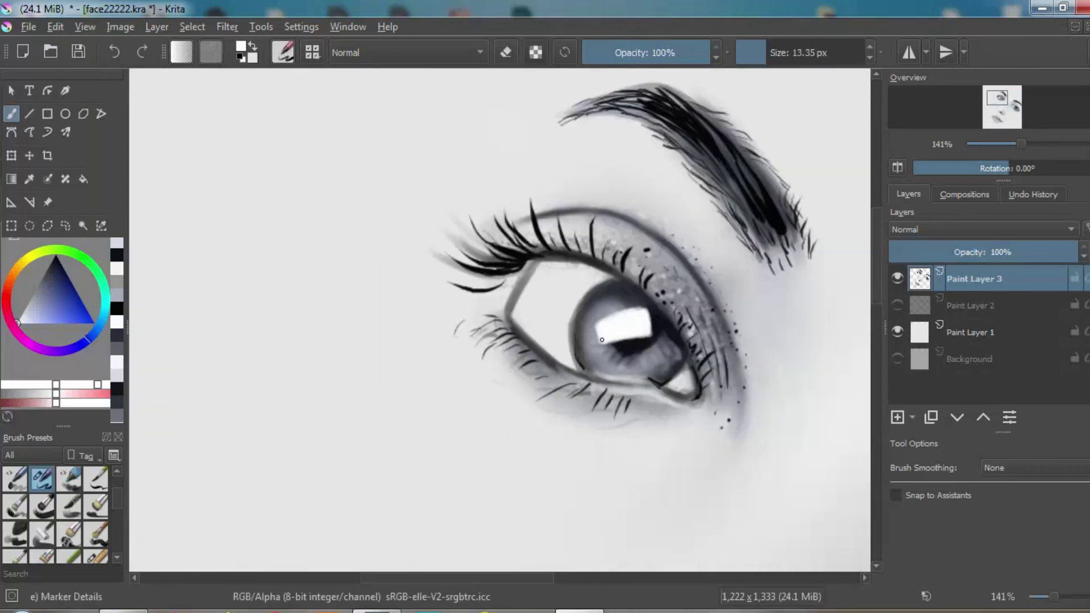
{"action": "key", "text": "bracketleft"}
{"action": "key", "text": "bracketleft"}
{"action": "left_click_drag", "start_coordinate": [998, 117], "coordinate": [1014, 127]}
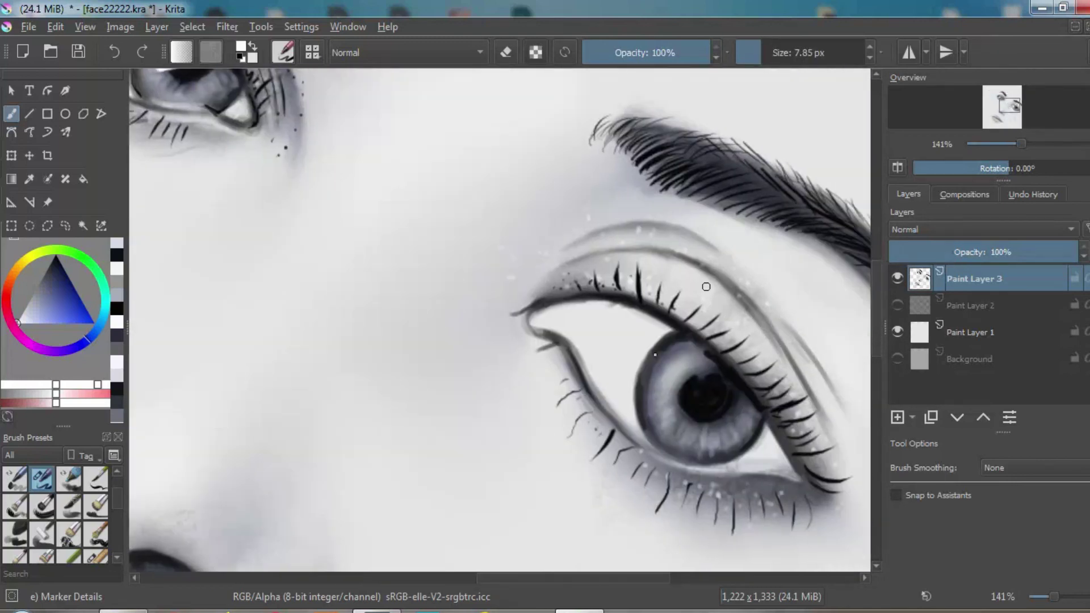
{"action": "left_click_drag", "start_coordinate": [685, 353], "coordinate": [668, 374]}
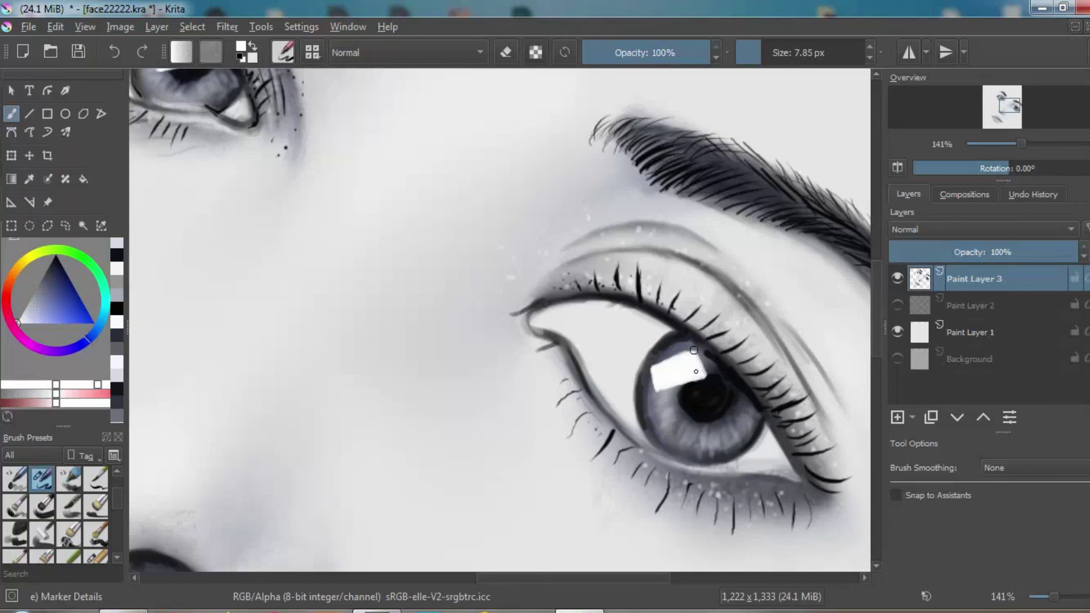
{"action": "left_click_drag", "start_coordinate": [1020, 144], "coordinate": [1014, 144]}
{"action": "left_click", "coordinate": [1000, 108]}
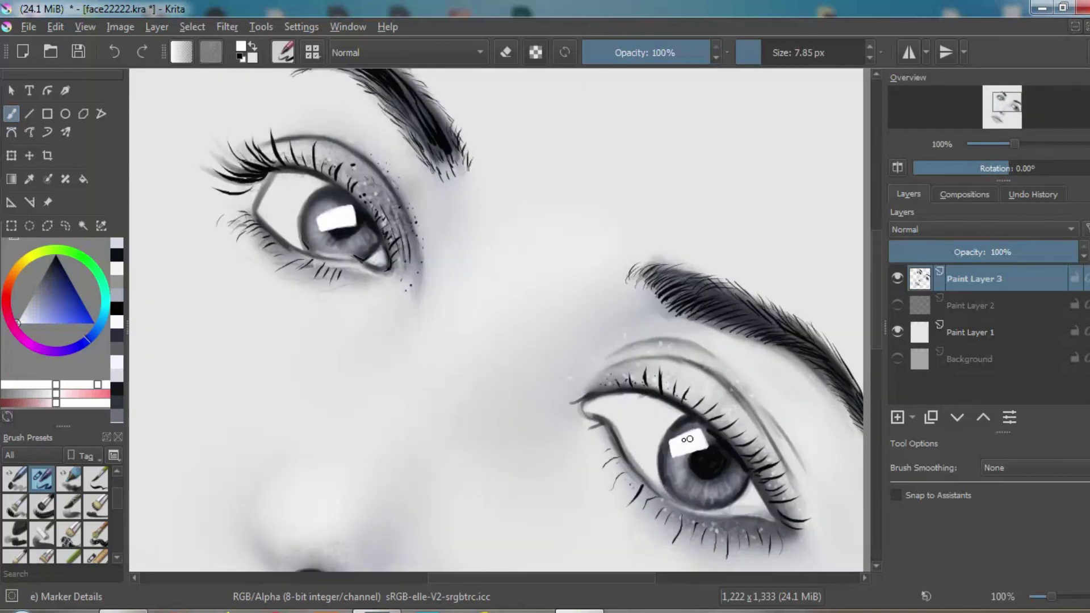
Switch to black and darken the right iris's rim and lower part.
{"action": "key", "text": "x"}
{"action": "left_click", "coordinate": [605, 455], "text": "ctrl"}
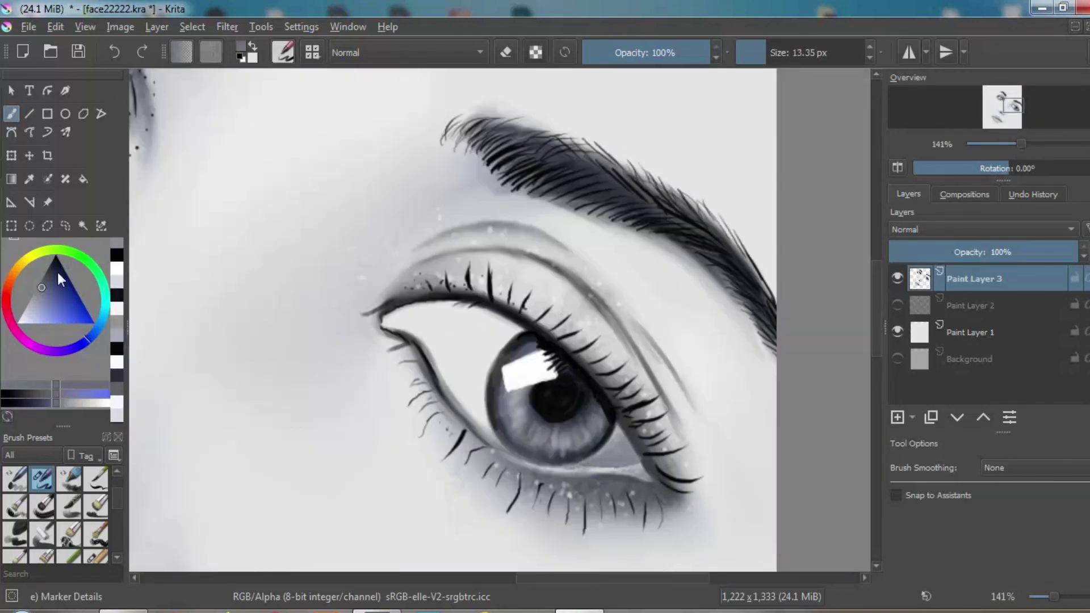
{"action": "key", "text": "d"}
{"action": "left_click_drag", "start_coordinate": [641, 462], "coordinate": [613, 419]}
{"action": "left_click_drag", "start_coordinate": [663, 483], "coordinate": [616, 421]}
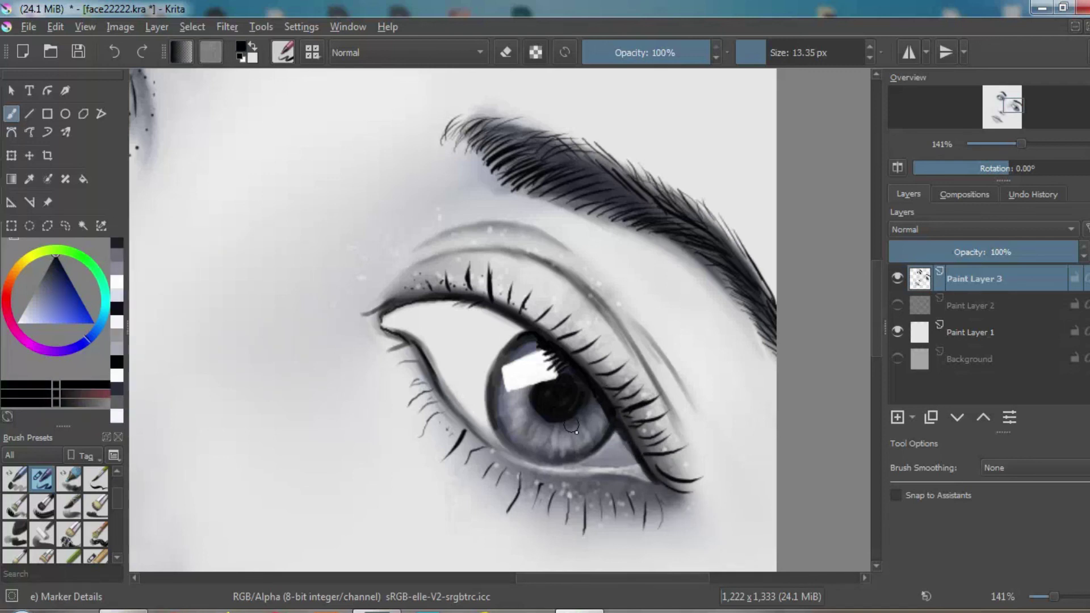
{"action": "left_click_drag", "start_coordinate": [504, 444], "coordinate": [502, 356]}
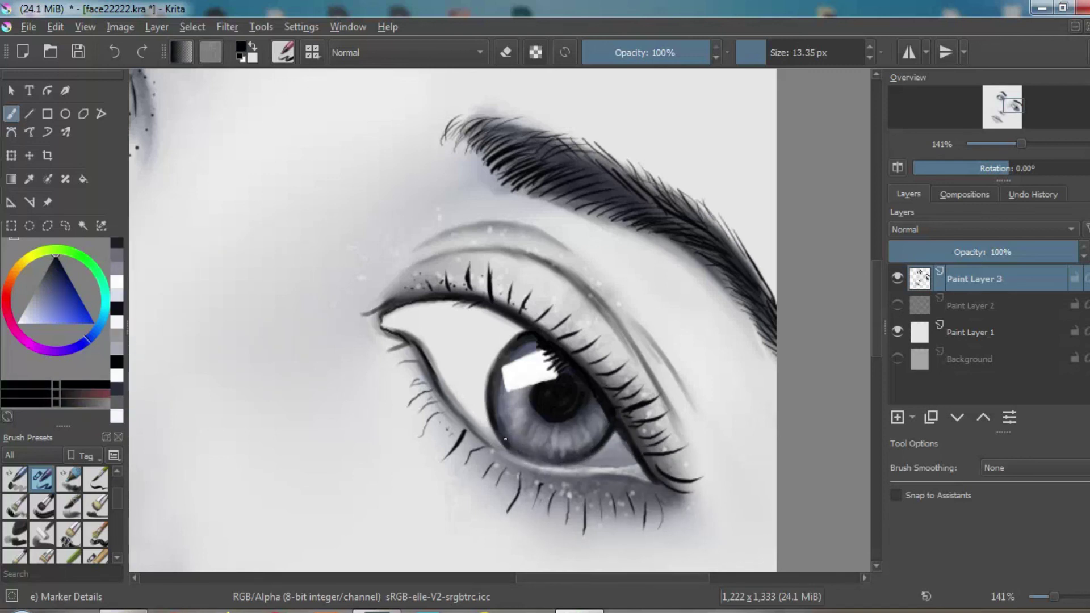
{"action": "left_click_drag", "start_coordinate": [504, 439], "coordinate": [502, 431]}
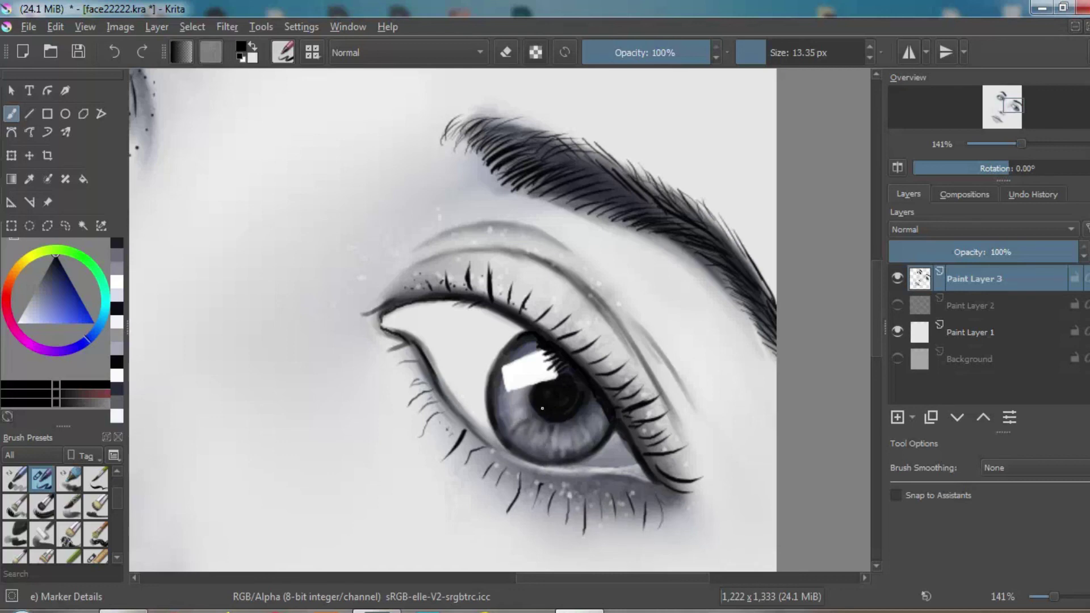
{"action": "key", "text": "minus"}
{"action": "key", "text": "minus"}
{"action": "key", "text": "minus"}
Alternate Blender Basic and Basic-5 Size to thin the left lip-corner wedge into a rounded line.
{"action": "left_click_drag", "start_coordinate": [997, 146], "coordinate": [1009, 144]}
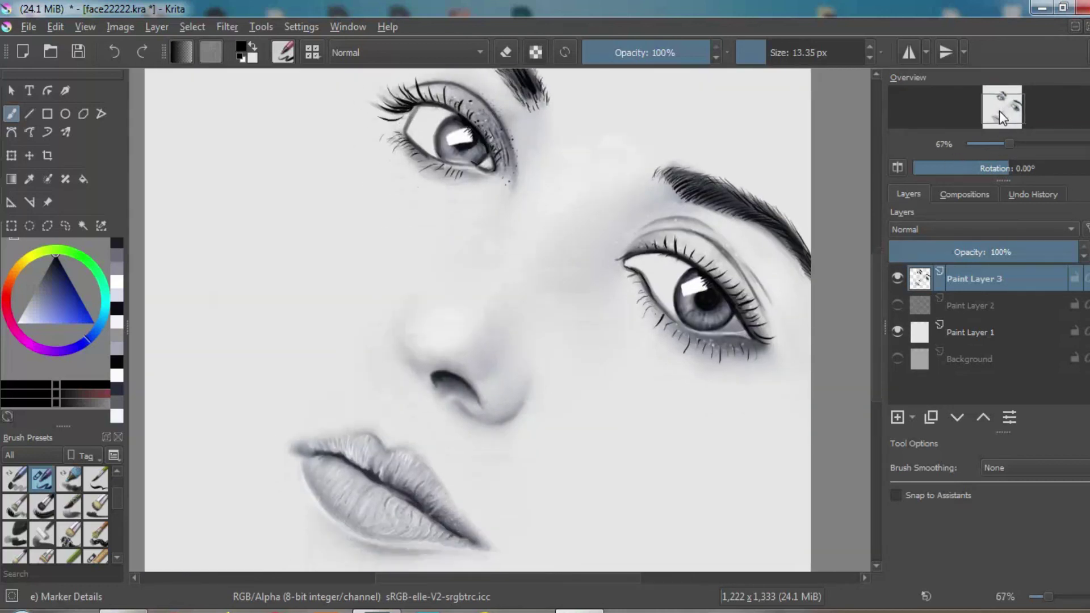
{"action": "key", "text": "F6"}
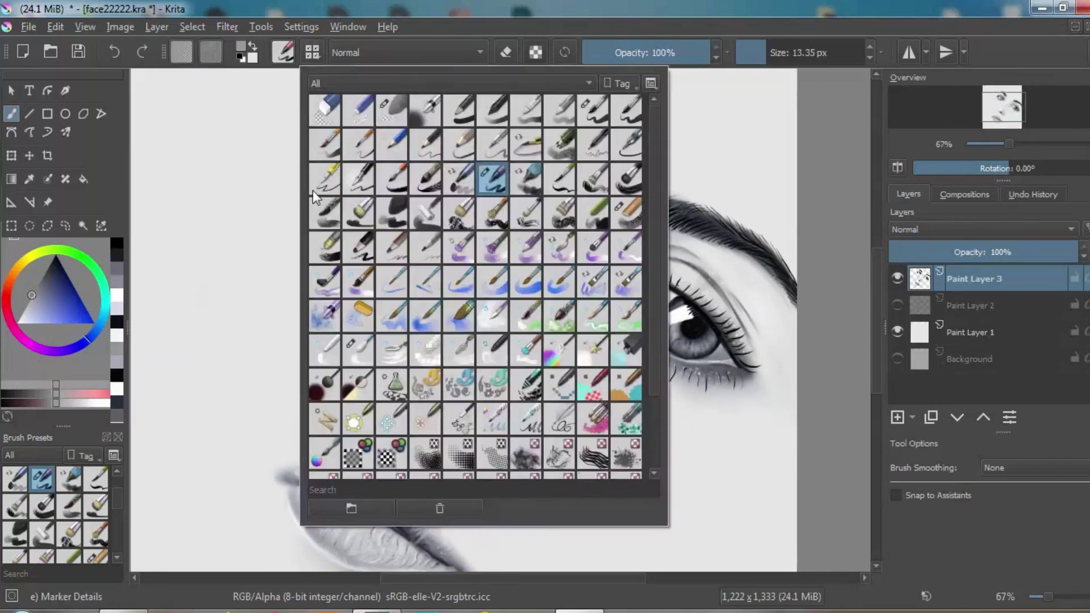
{"action": "left_click", "coordinate": [398, 149]}
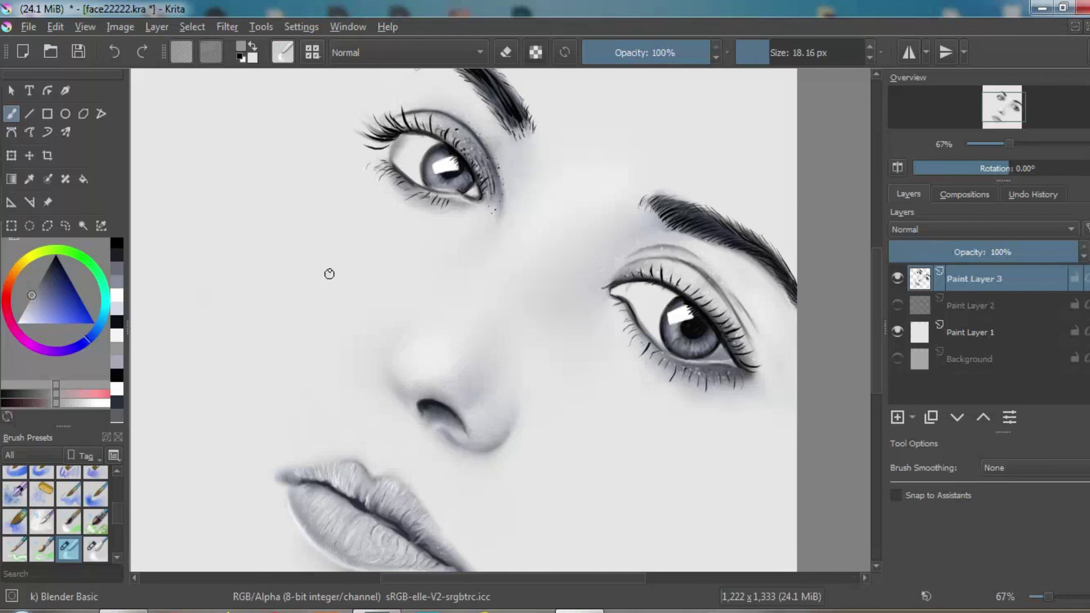
{"action": "key", "text": "minus"}
{"action": "key", "text": "slash"}
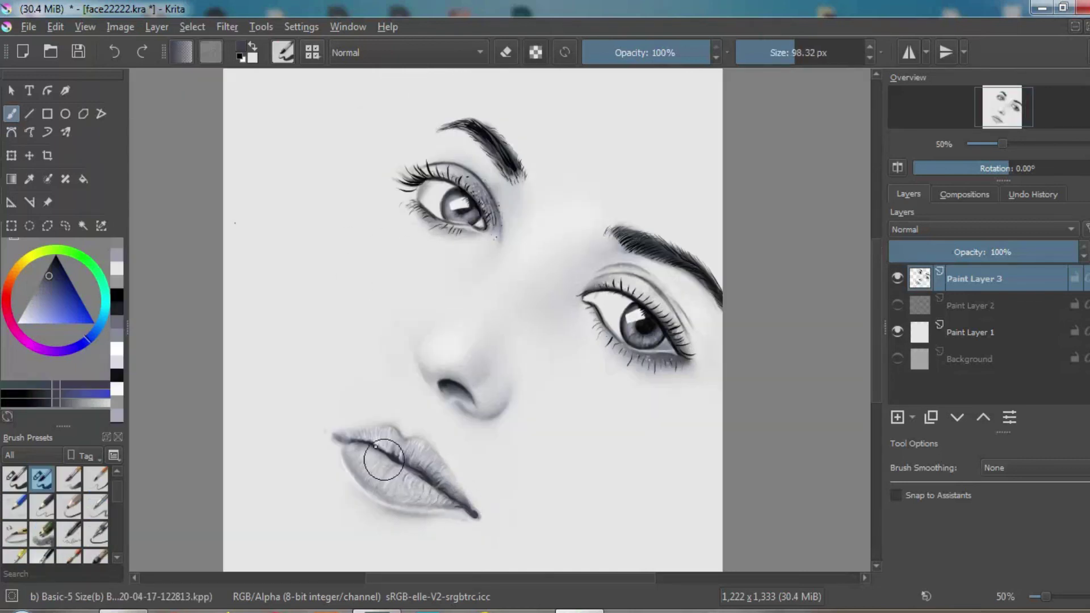
{"action": "left_click", "coordinate": [139, 56]}
{"action": "key", "text": "slash"}
{"action": "key", "text": "1"}
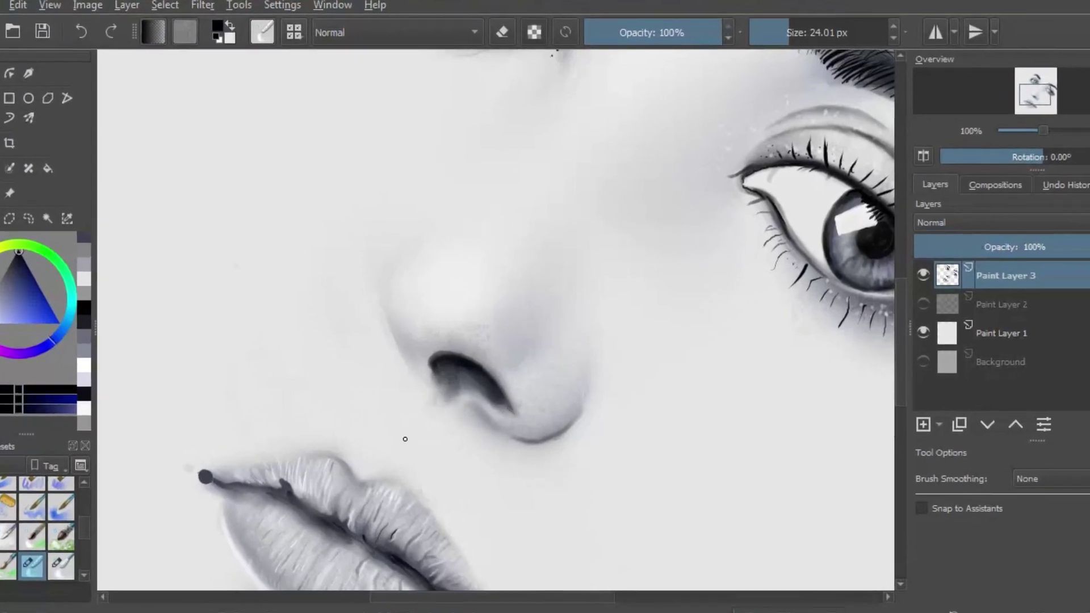
{"action": "left_click_drag", "start_coordinate": [1027, 137], "coordinate": [1004, 137]}
{"action": "key", "text": "plus"}
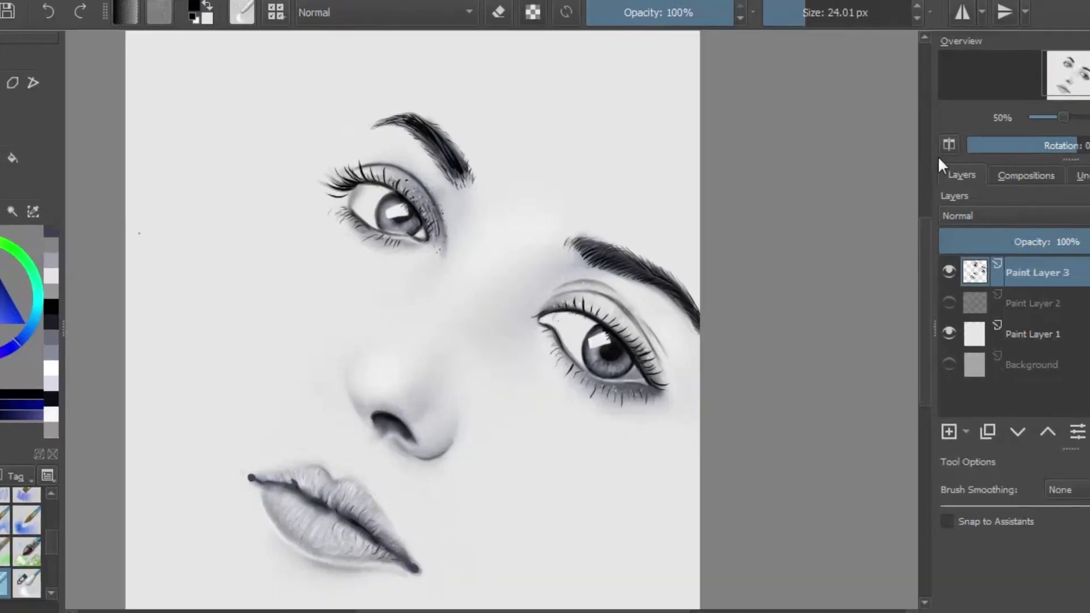
{"action": "key", "text": "slash"}
{"action": "key", "text": "plus"}
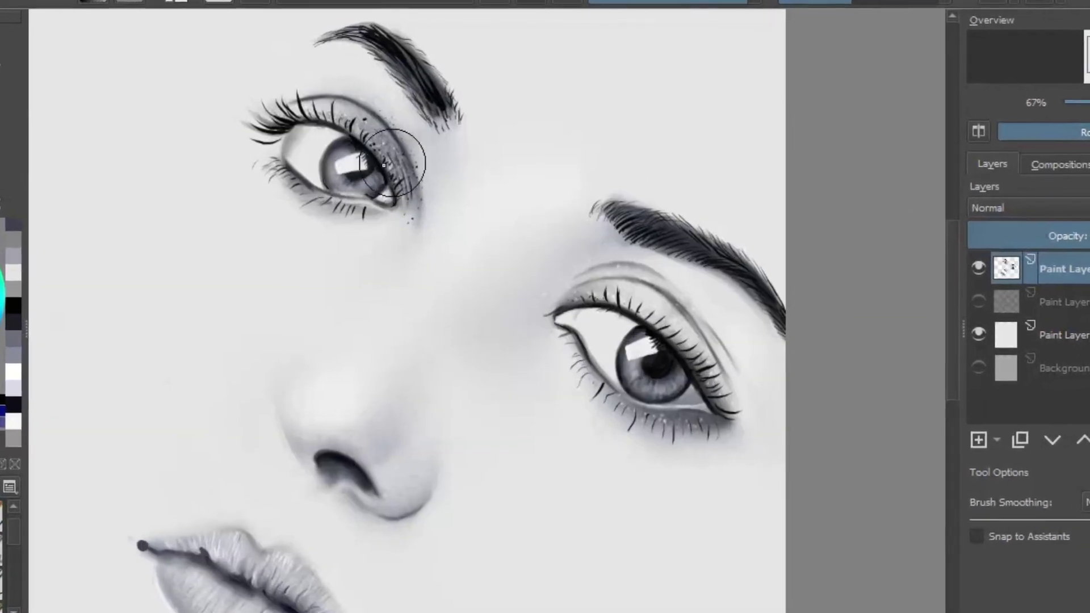